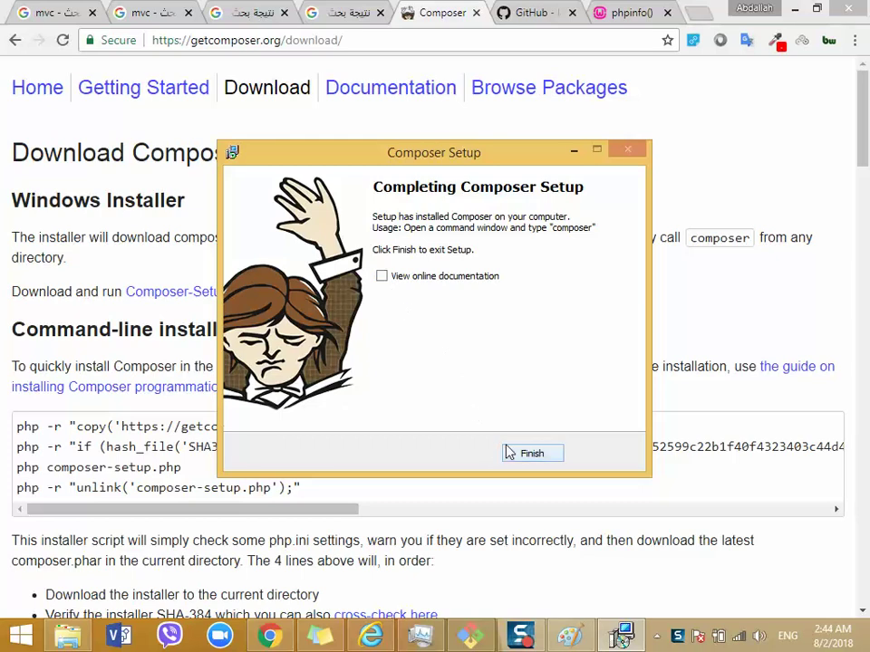
Step: Finish the Composer setup wizard and minimize the browser window
click(533, 456)
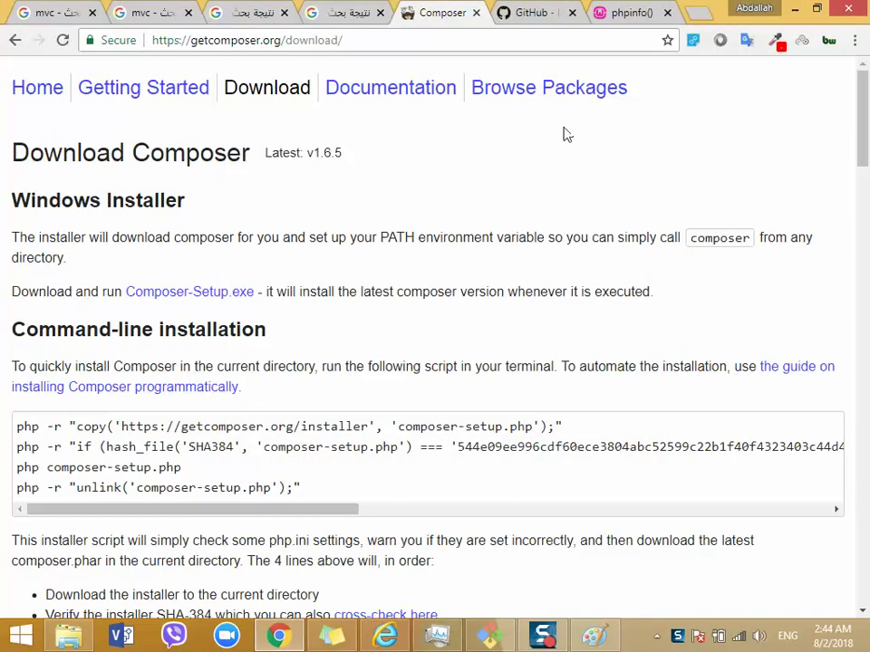
click(794, 8)
click(796, 7)
click(791, 8)
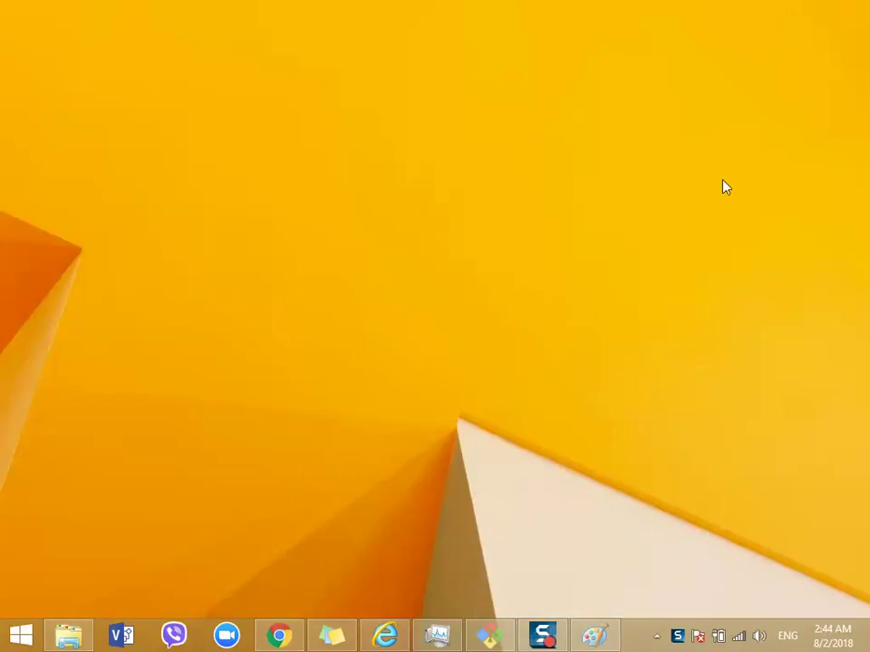
Step: Bring up the MINGW64 terminal that is running the old Laravel project's server and close it
click(489, 635)
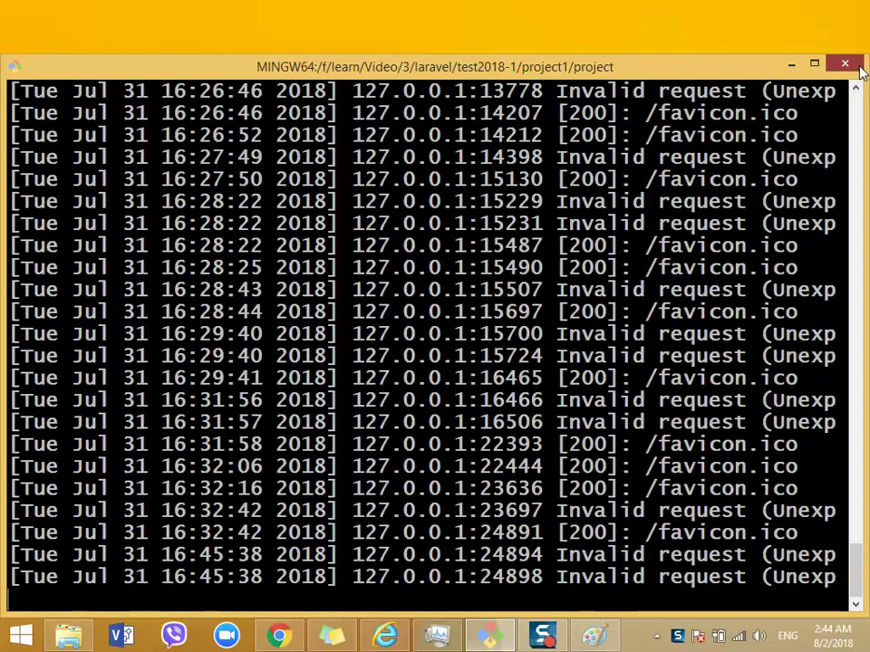
click(851, 65)
click(446, 398)
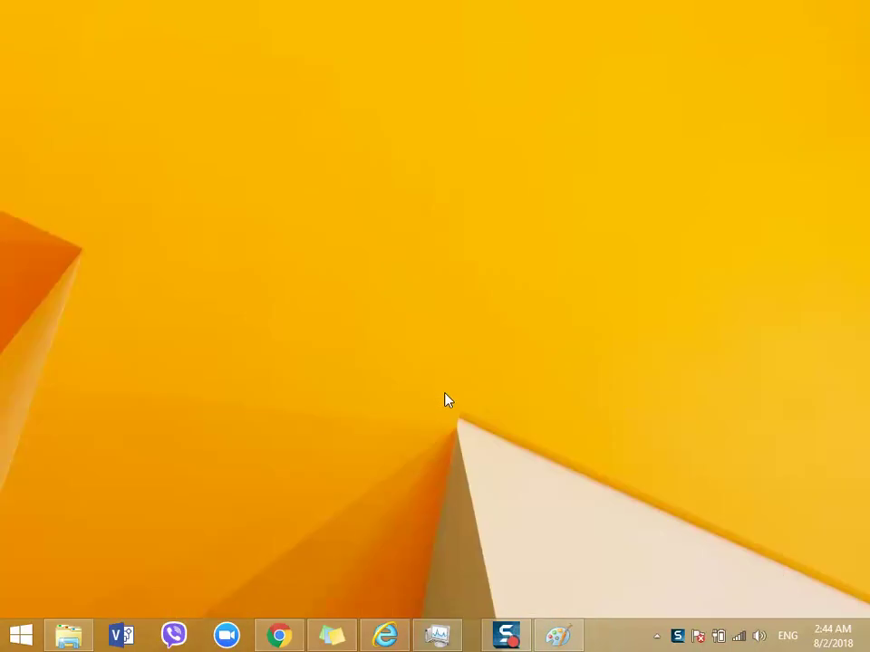
Step: Browse the F: drive and the mondy$thursday folder under senior steps on E: to review the existing lecture folders
click(68, 635)
click(92, 250)
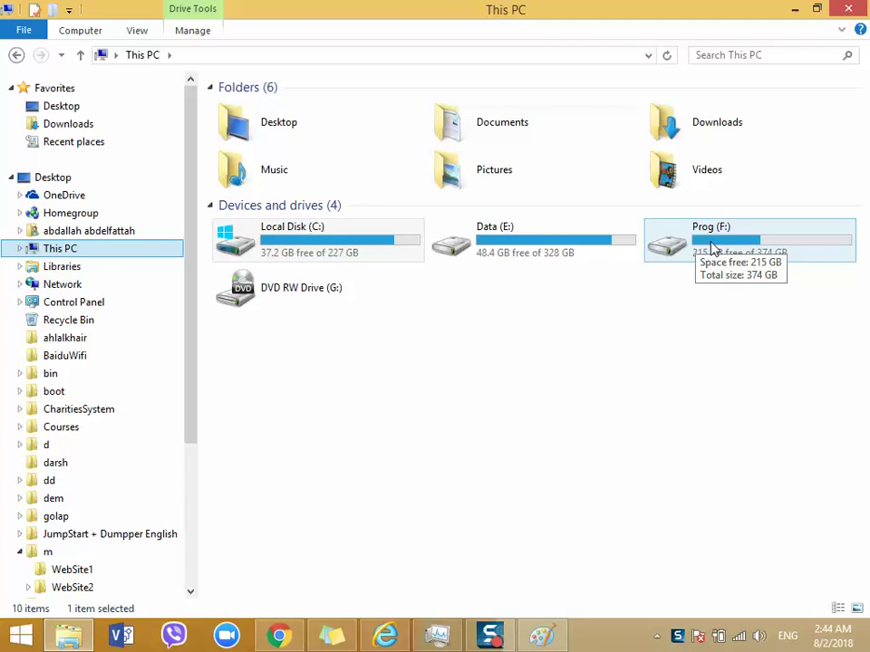
double_click(715, 249)
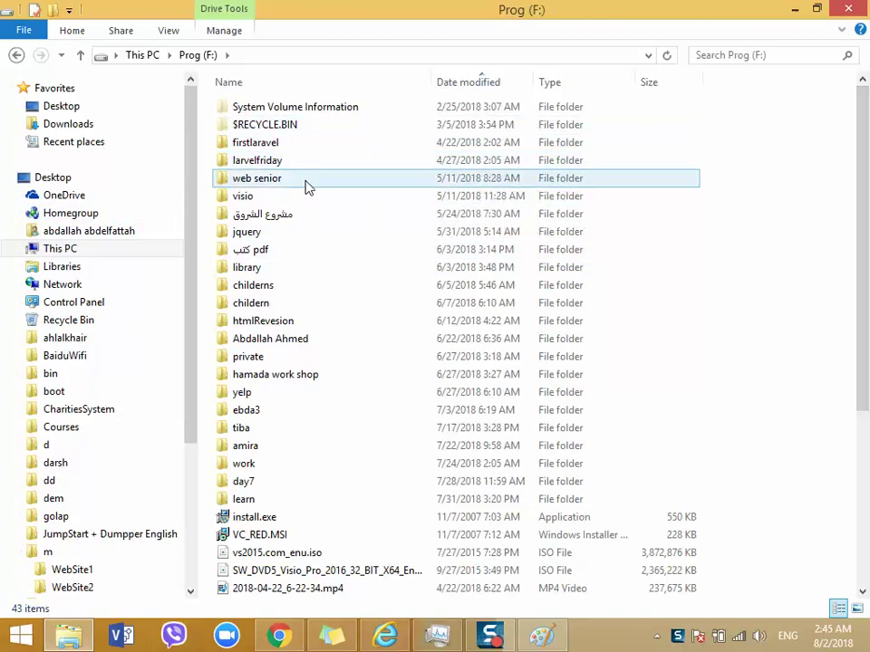
click(66, 247)
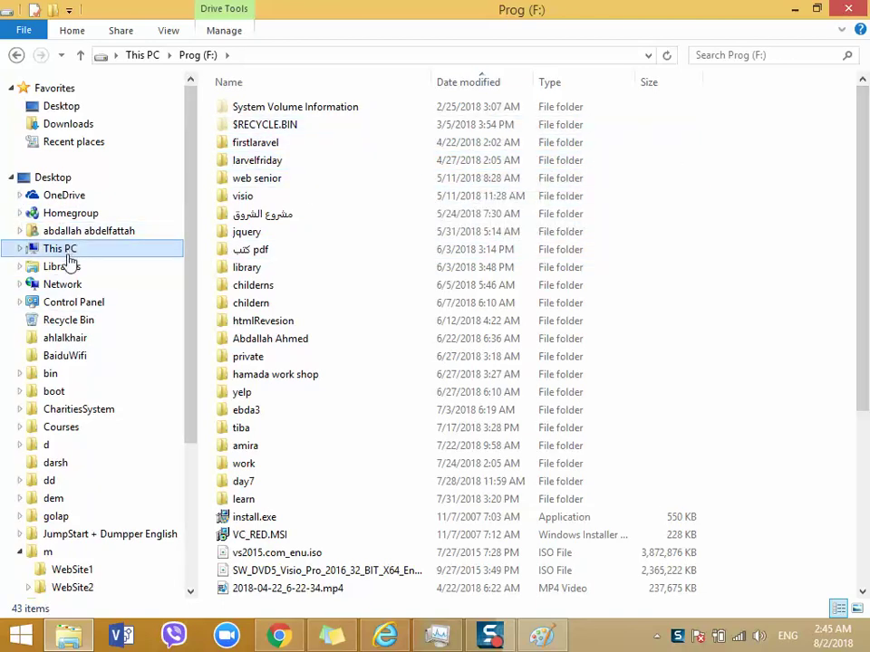
double_click(498, 238)
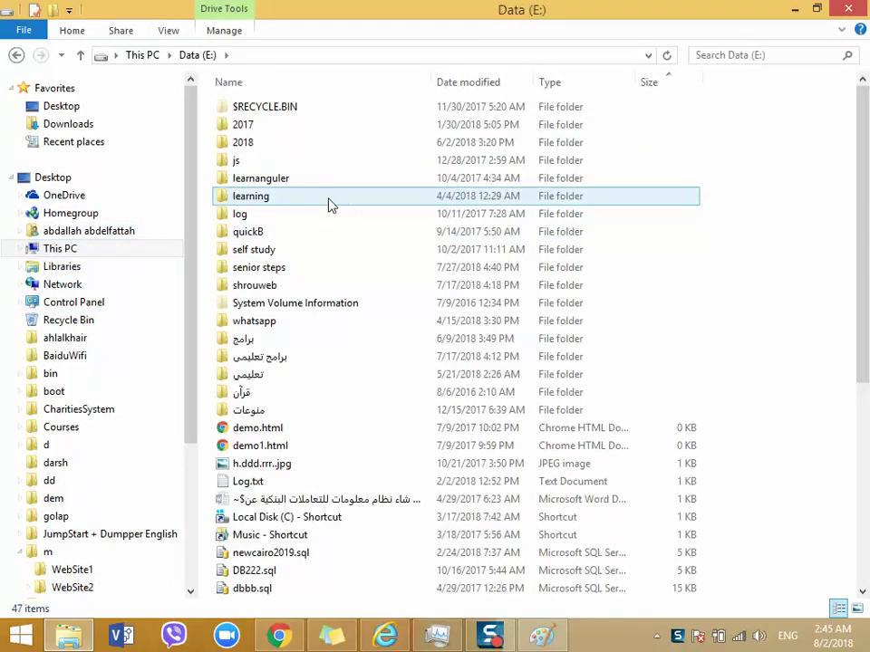
double_click(252, 267)
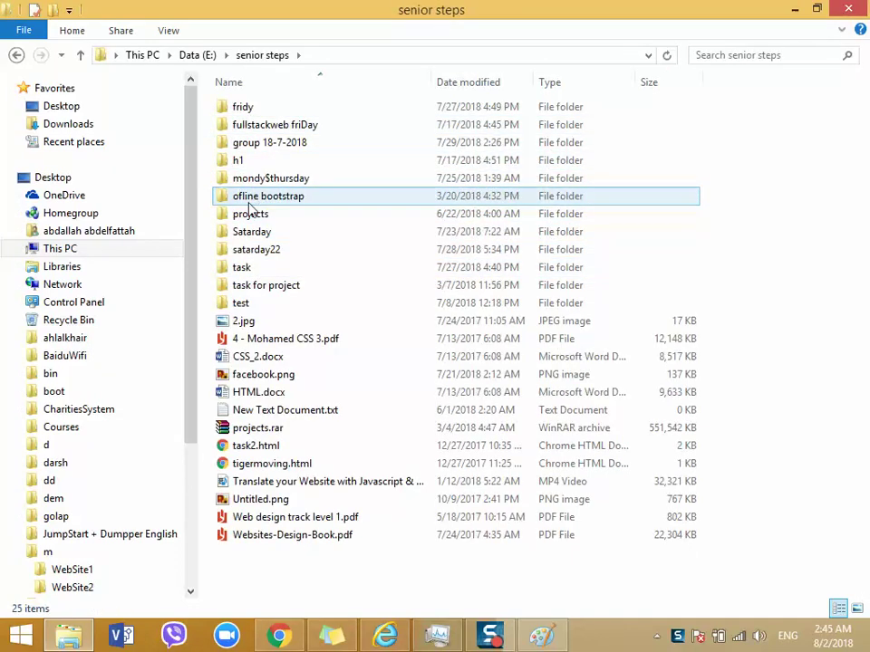
double_click(277, 182)
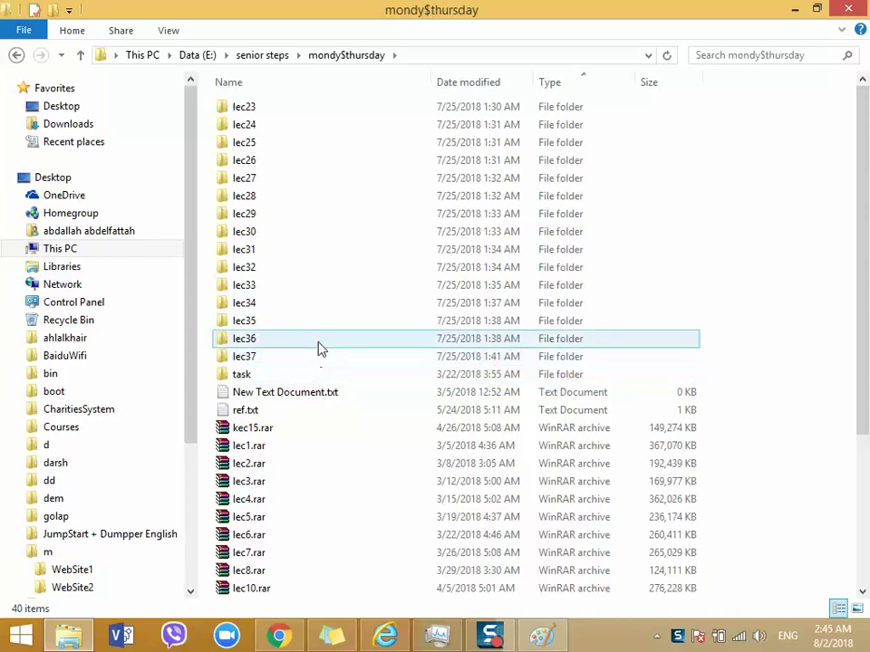
scroll(380, 190, down, 4)
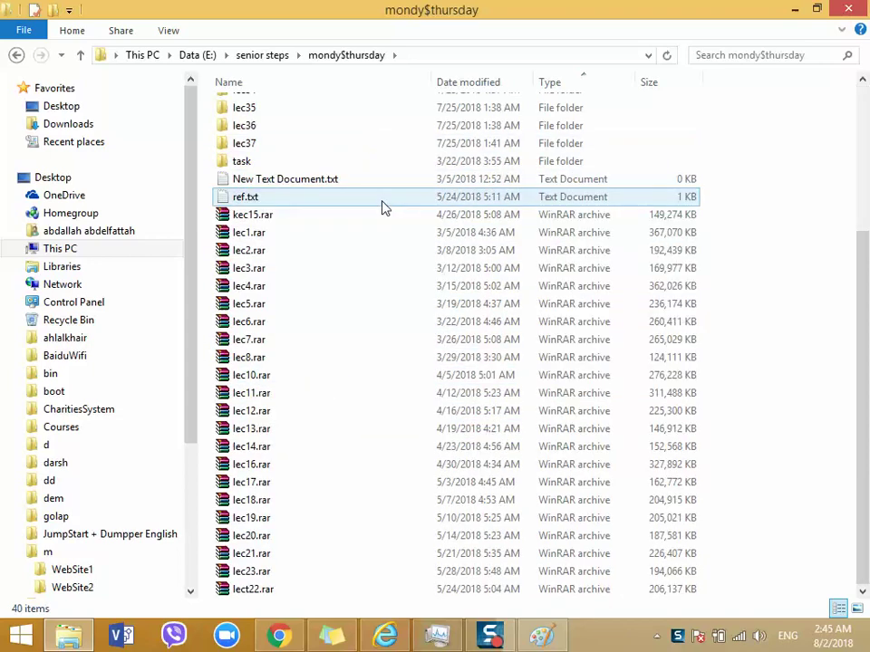
scroll(382, 206, up, 4)
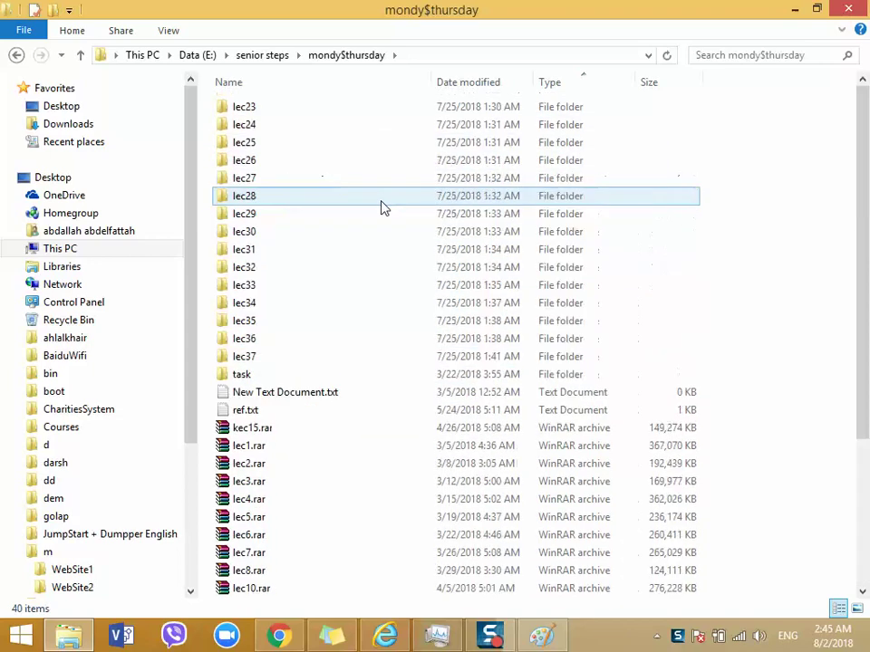
Step: Create a new folder named senior22 in the root of the F: drive and open it
click(64, 252)
double_click(679, 239)
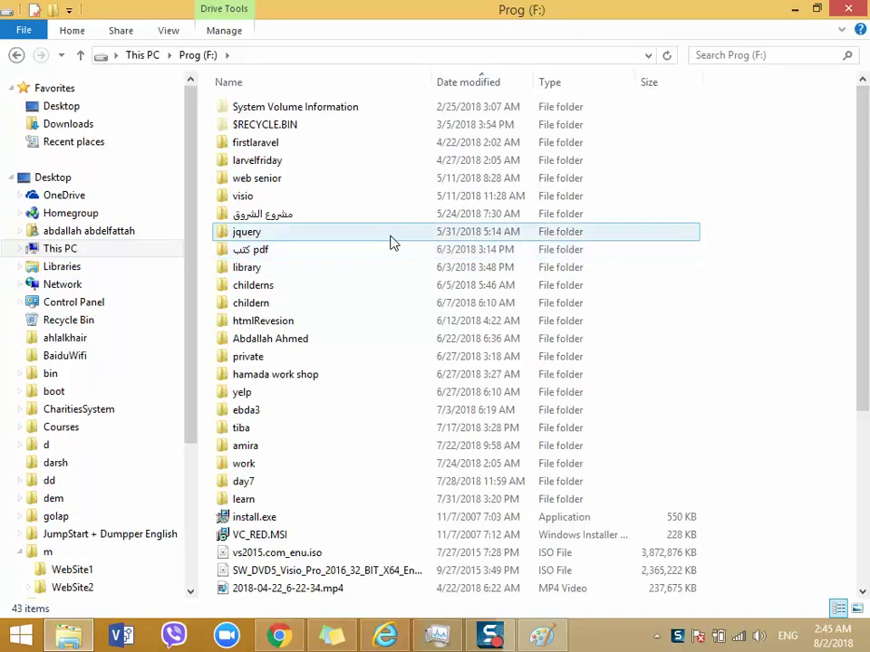
right_click(825, 304)
mouse_move(724, 543)
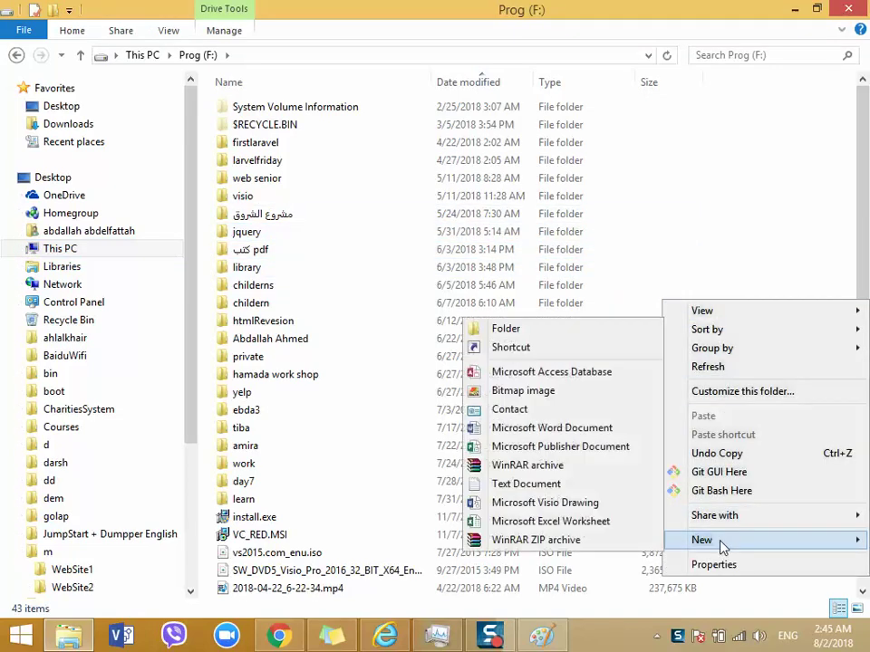
click(515, 329)
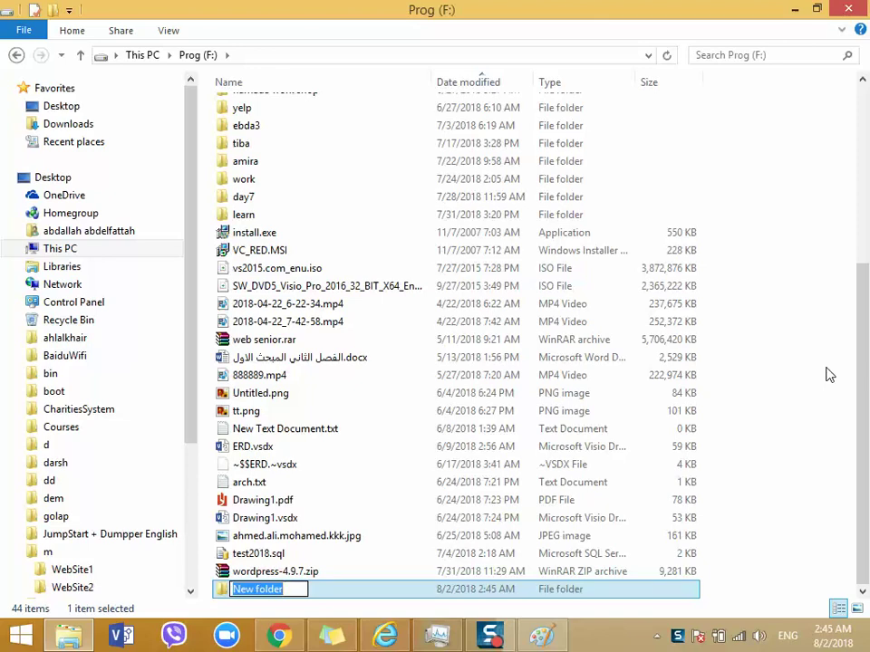
text(gro)
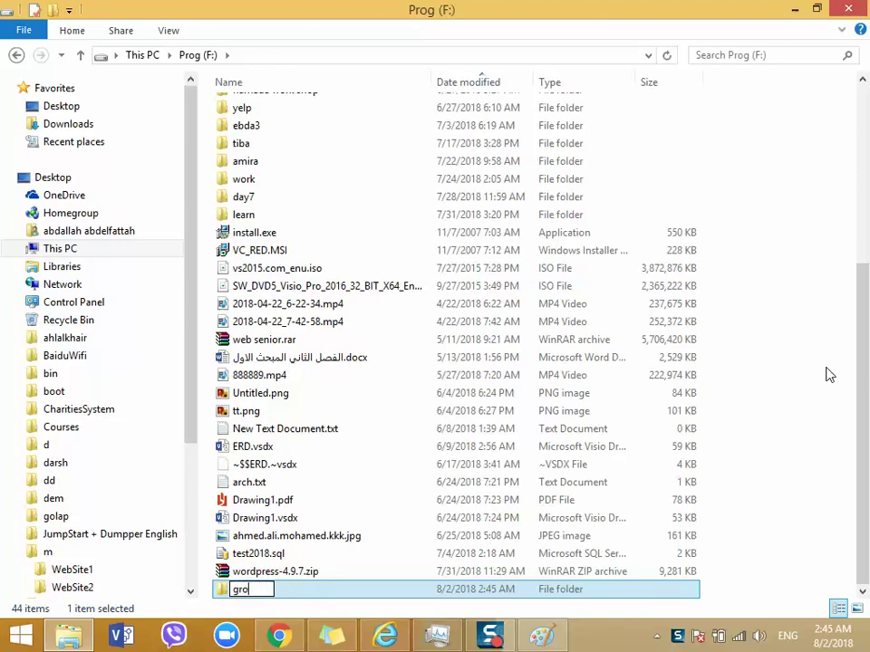
text(p)
key(BackSpace)
key(BackSpace)
key(BackSpace)
key(BackSpace)
text(senior22)
key(Return)
key(Return)
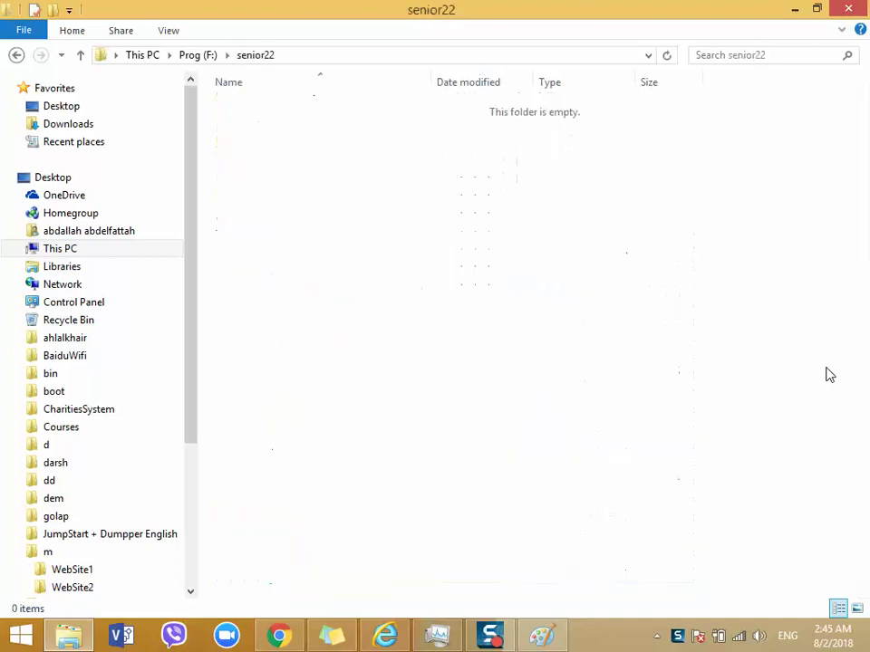
Step: Create a subfolder named group1 inside senior22 and open it
right_click(353, 164)
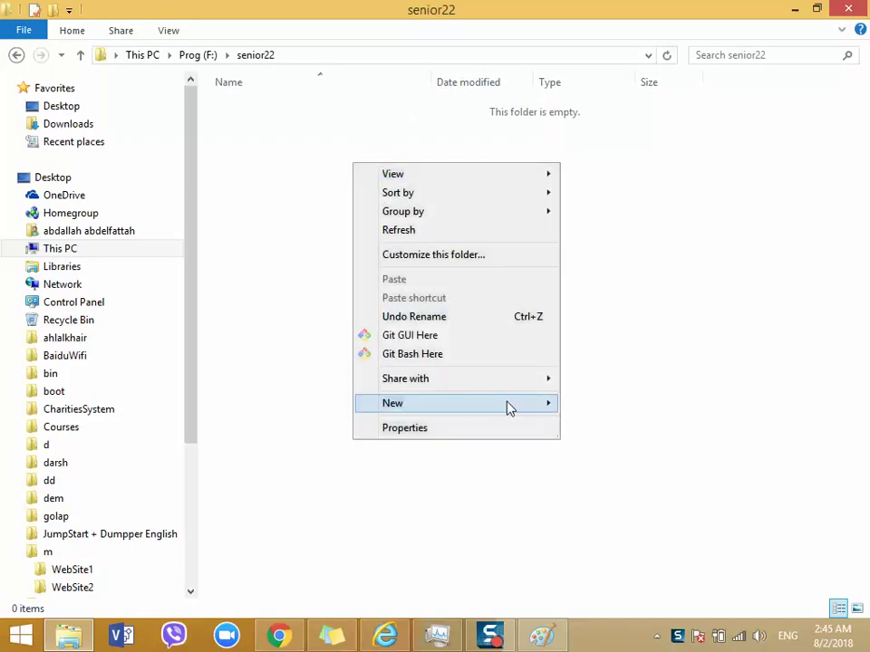
mouse_move(510, 408)
click(587, 403)
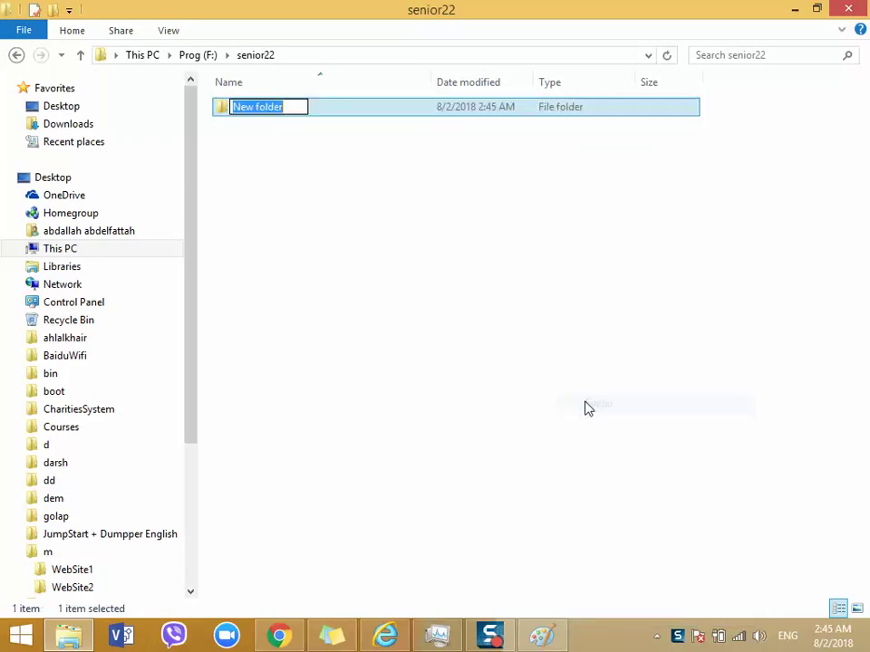
text(group1)
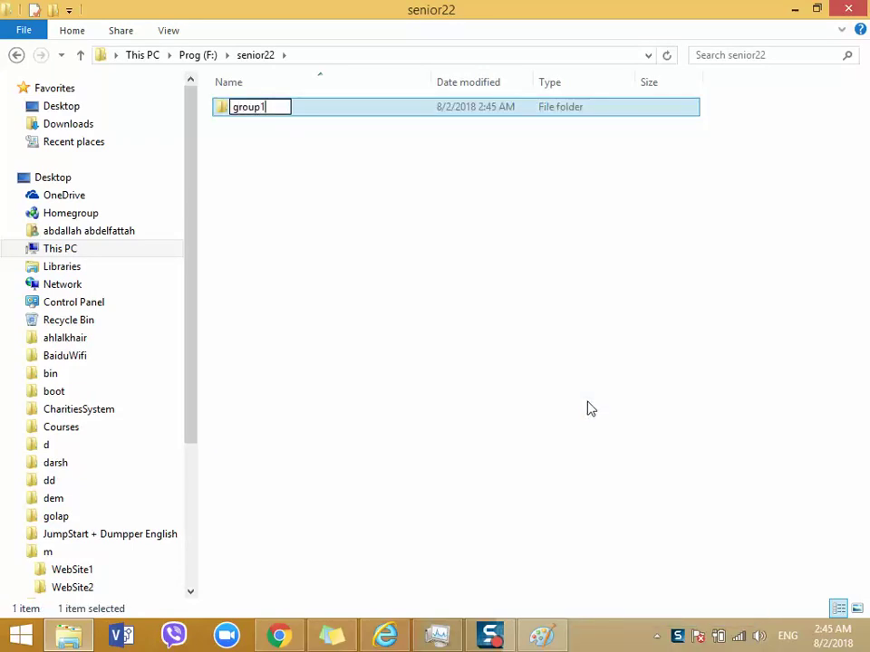
key(Return)
key(Return)
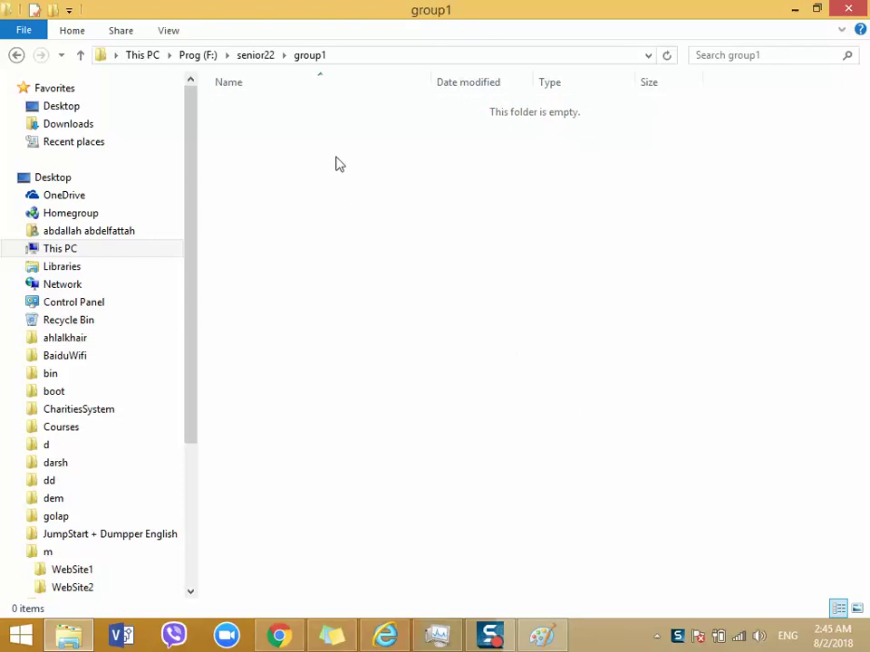
Step: Create and open a folder named lec40 inside group1, and minimize the file window
right_click(277, 143)
mouse_move(478, 375)
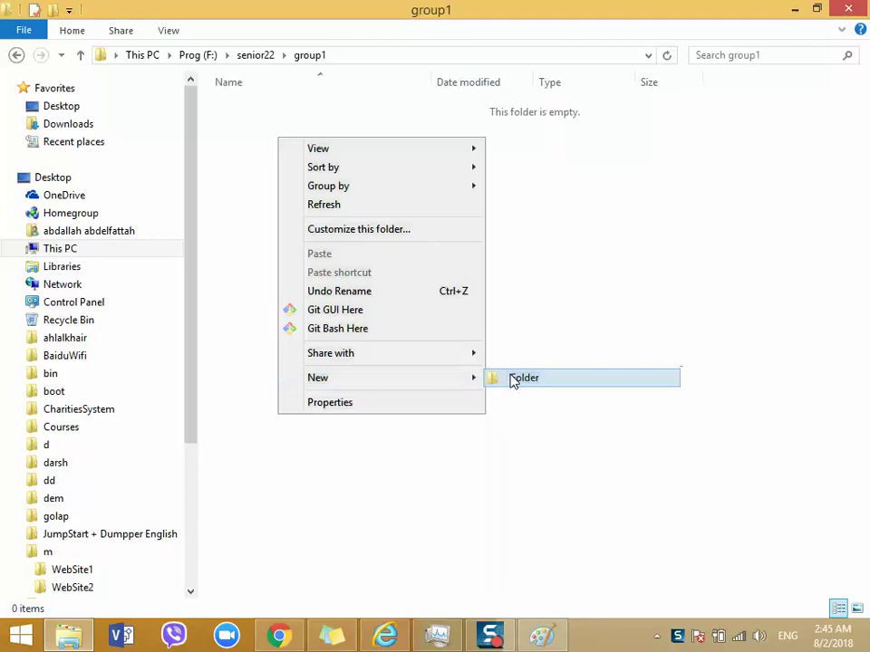
click(512, 378)
text(lec)
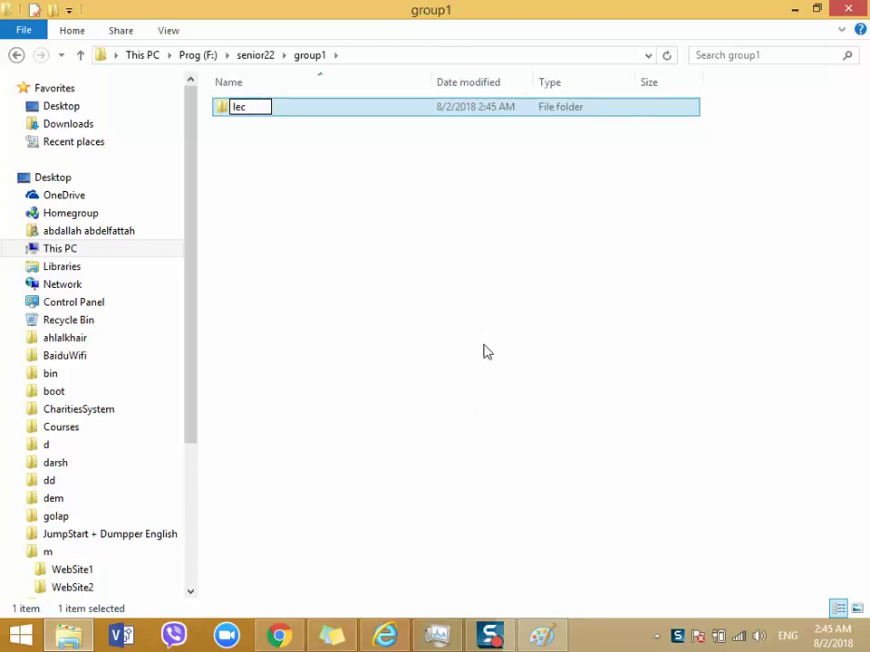
text(40)
key(Return)
key(Return)
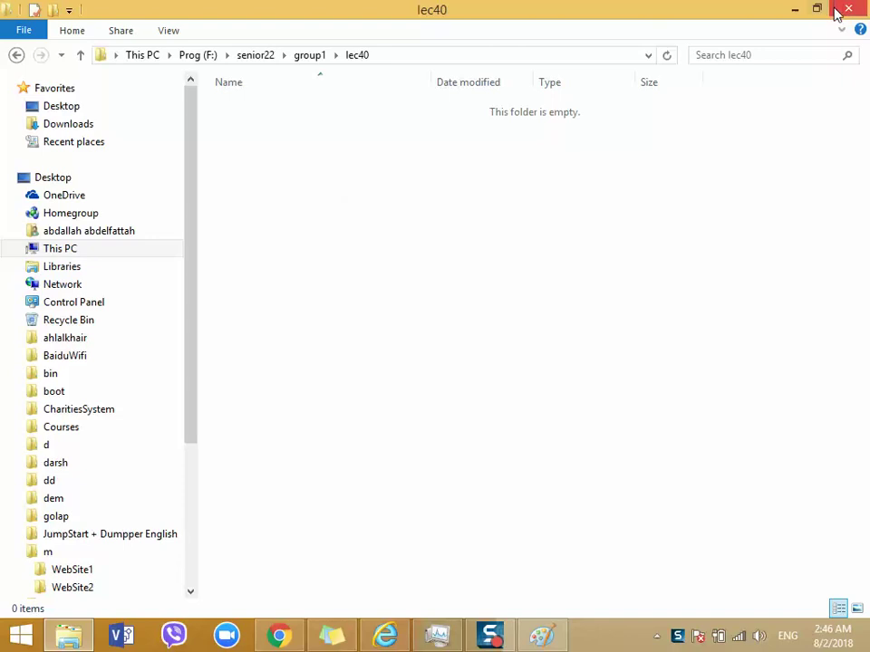
click(798, 9)
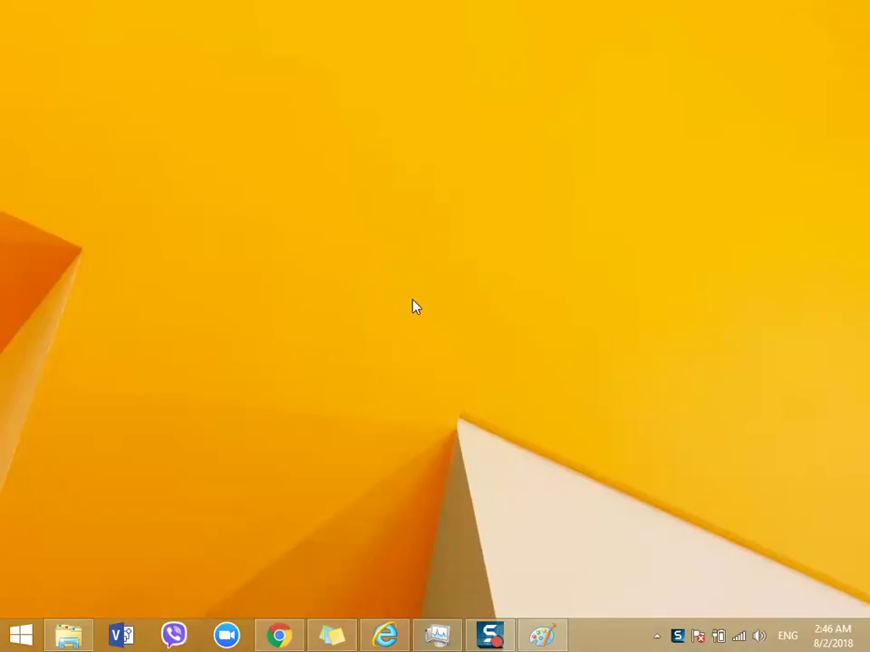
key(super)
text(cmd)
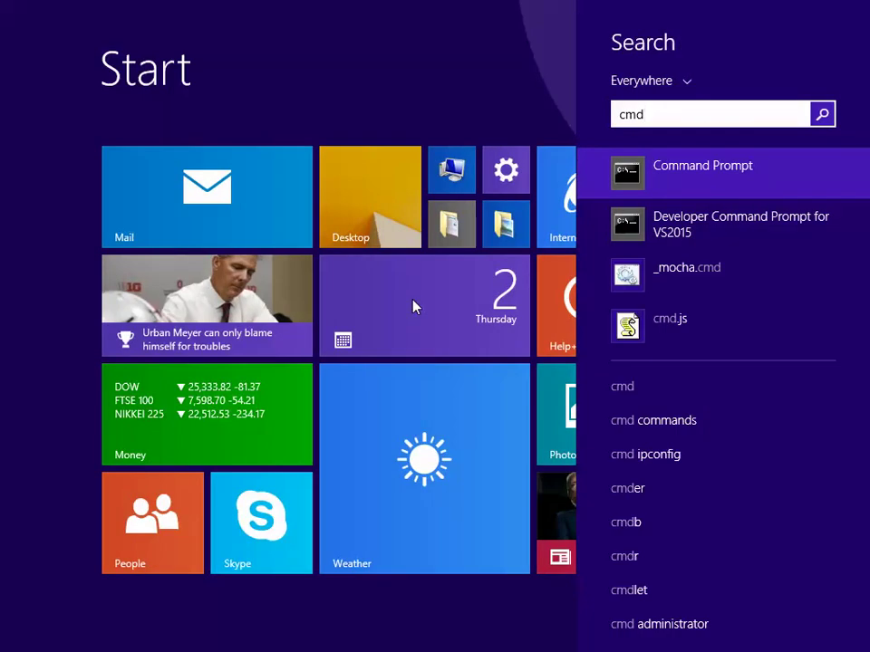
key(Return)
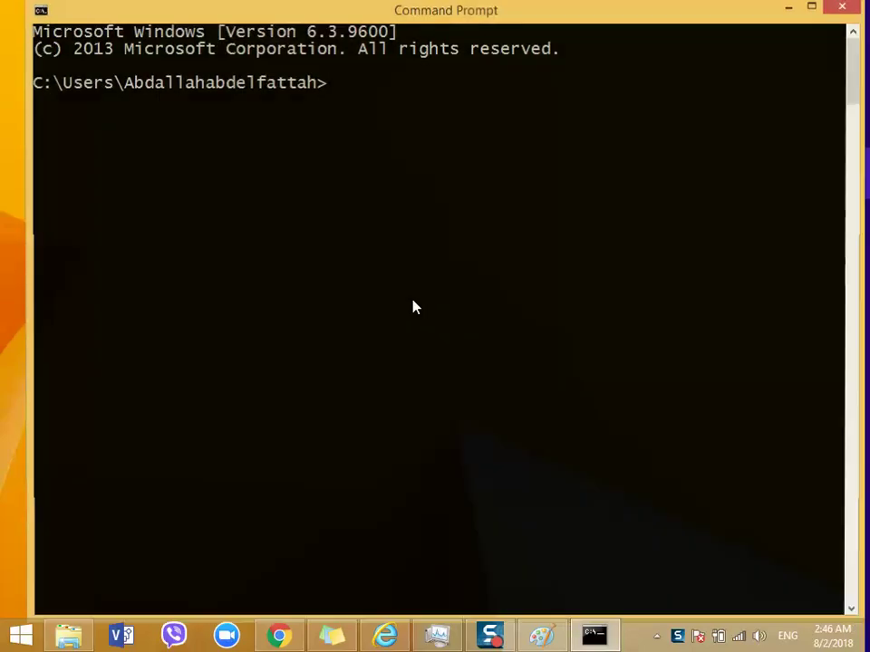
click(844, 7)
key(super)
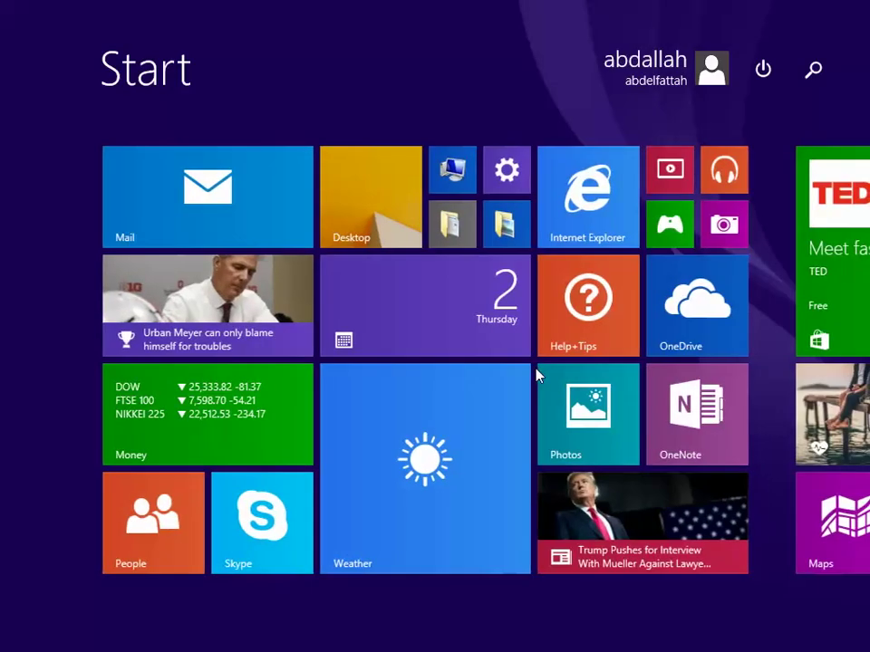
text(cmd)
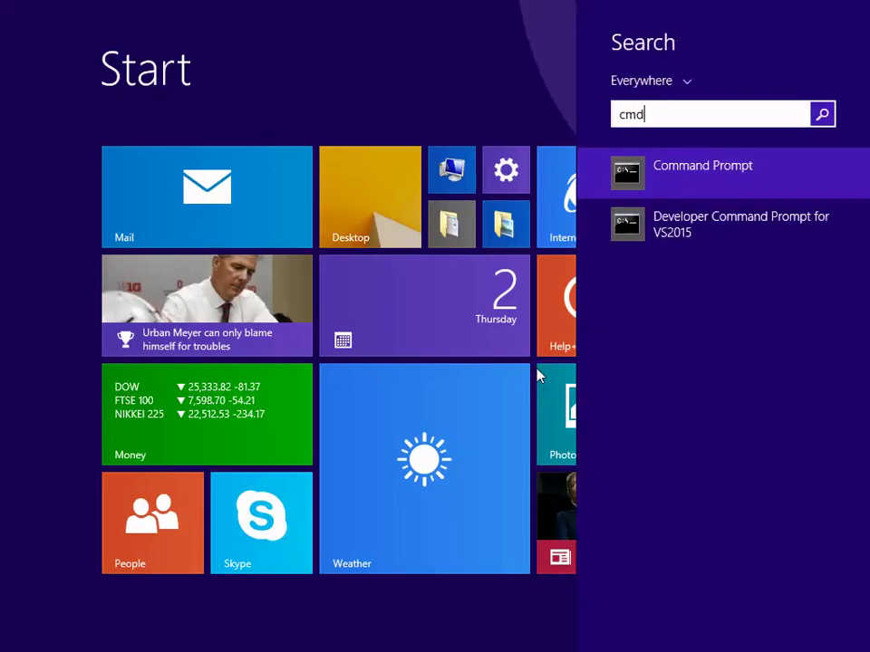
key(Return)
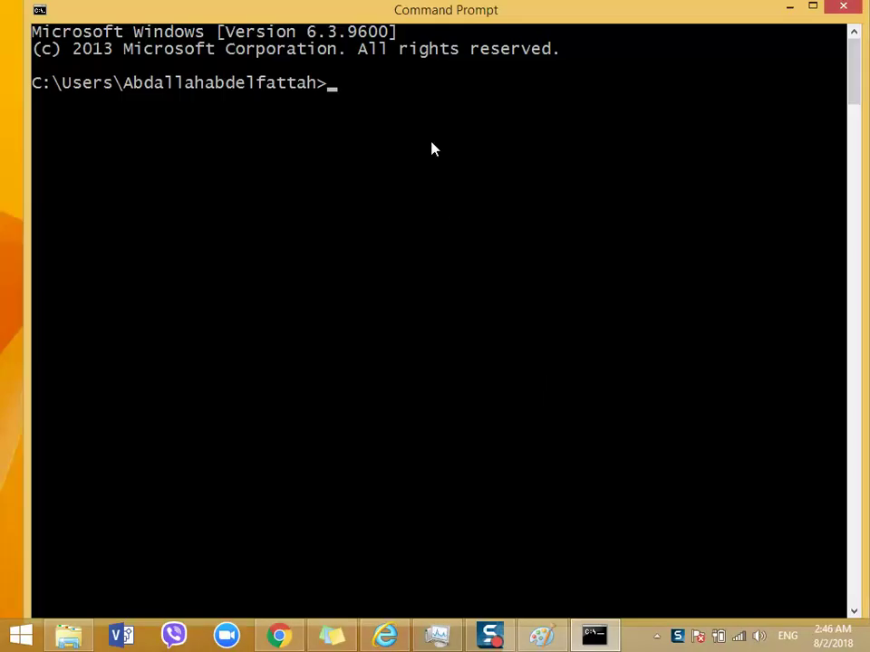
click(844, 6)
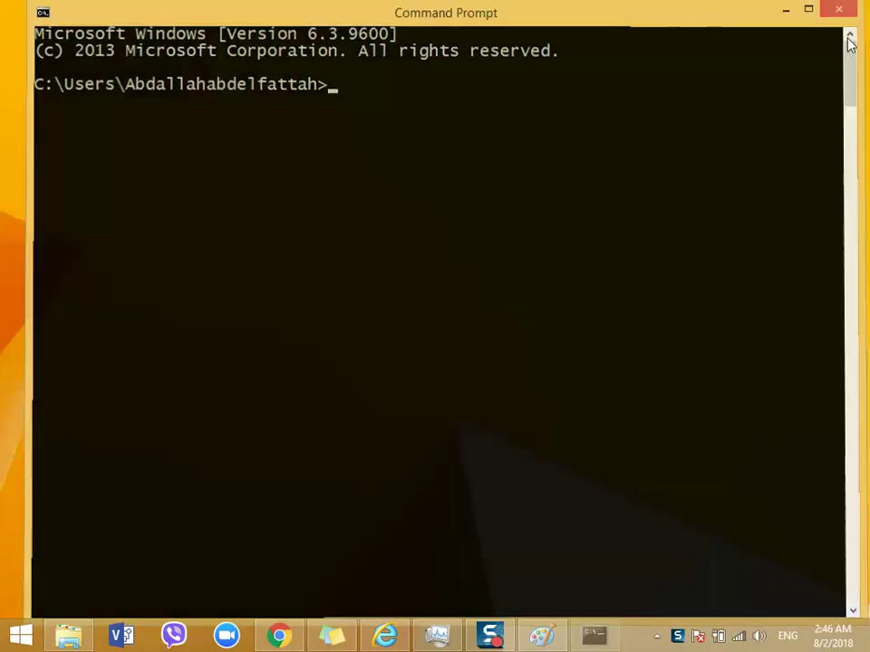
Step: Start Command Prompt as administrator and run the Composer command to check the installation
key(super)
text(cm)
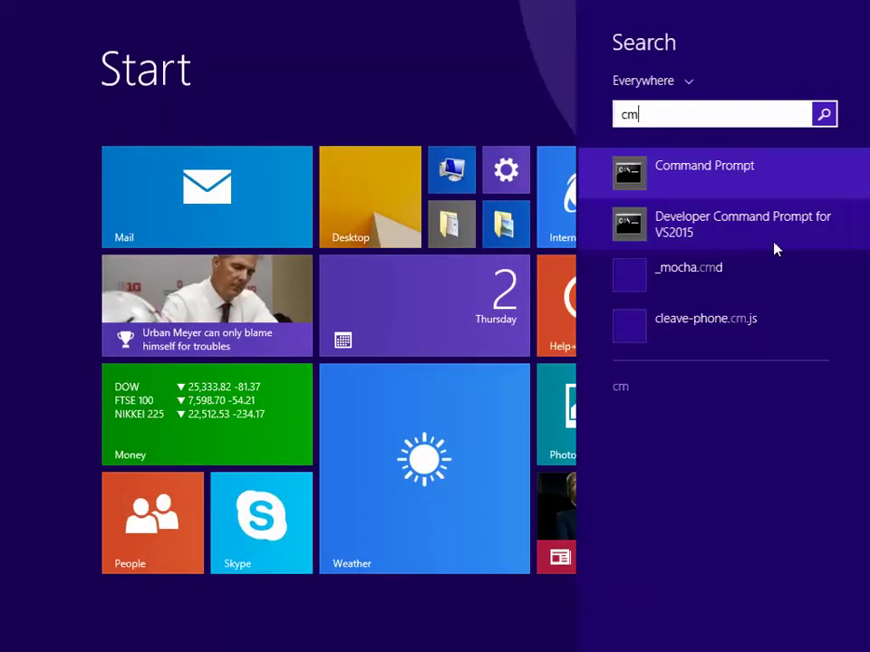
right_click(658, 174)
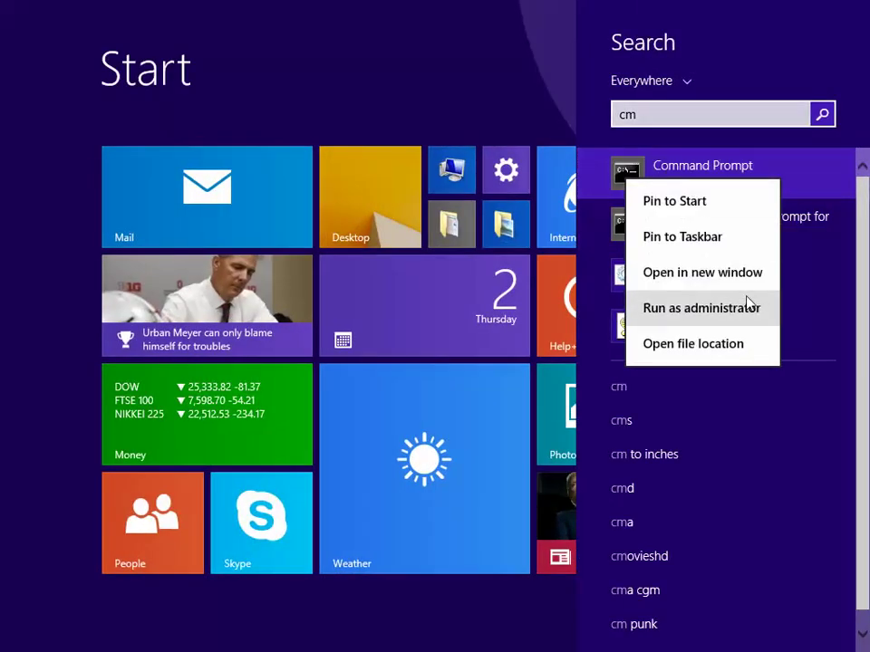
click(699, 309)
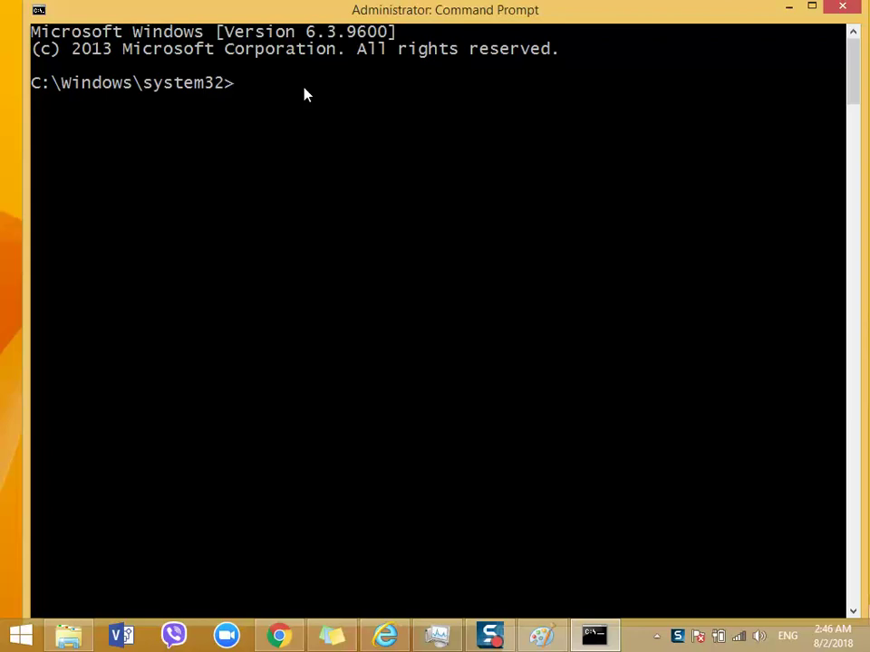
text(Composer)
key(Return)
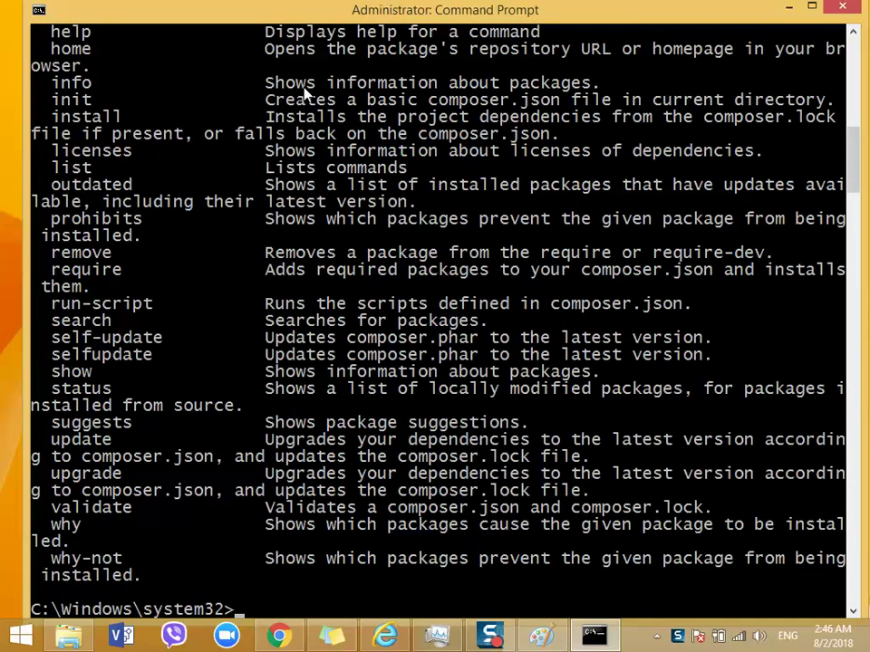
Step: Run the Composer command again and review its listed options and available commands
text(Composer)
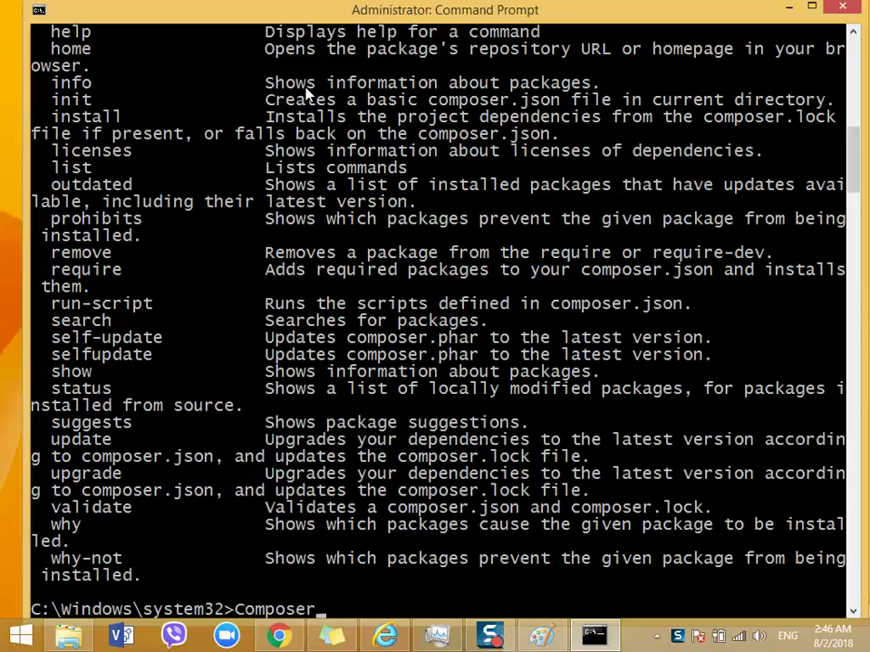
scroll(128, 149, up, 11)
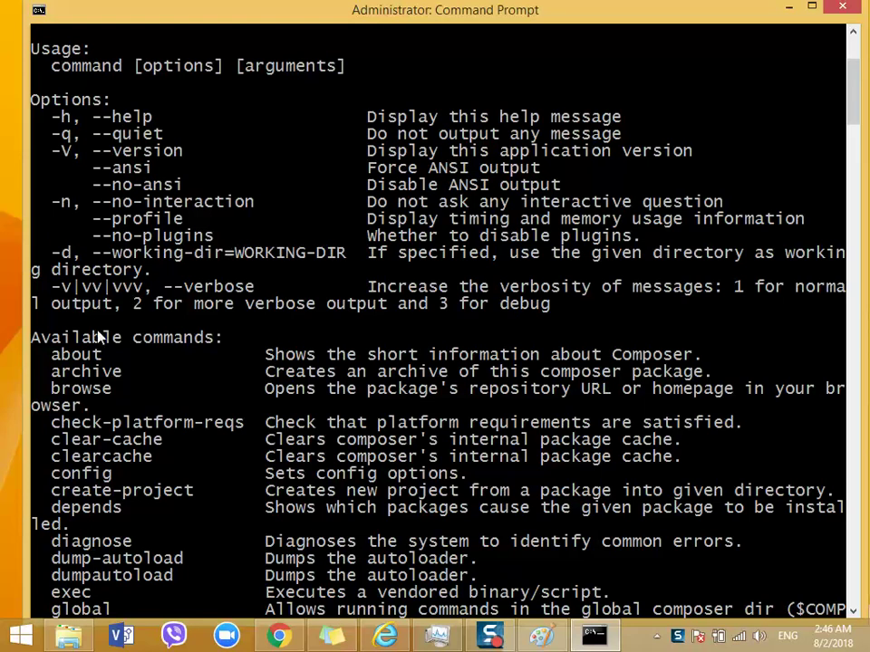
scroll(100, 348, down, 8)
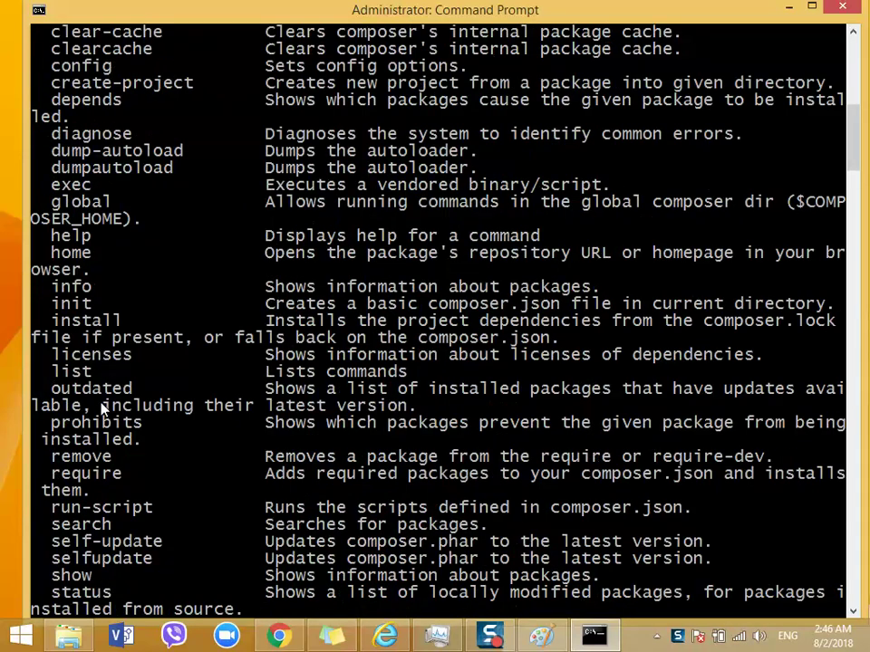
scroll(88, 286, down, 4)
scroll(89, 286, up, 12)
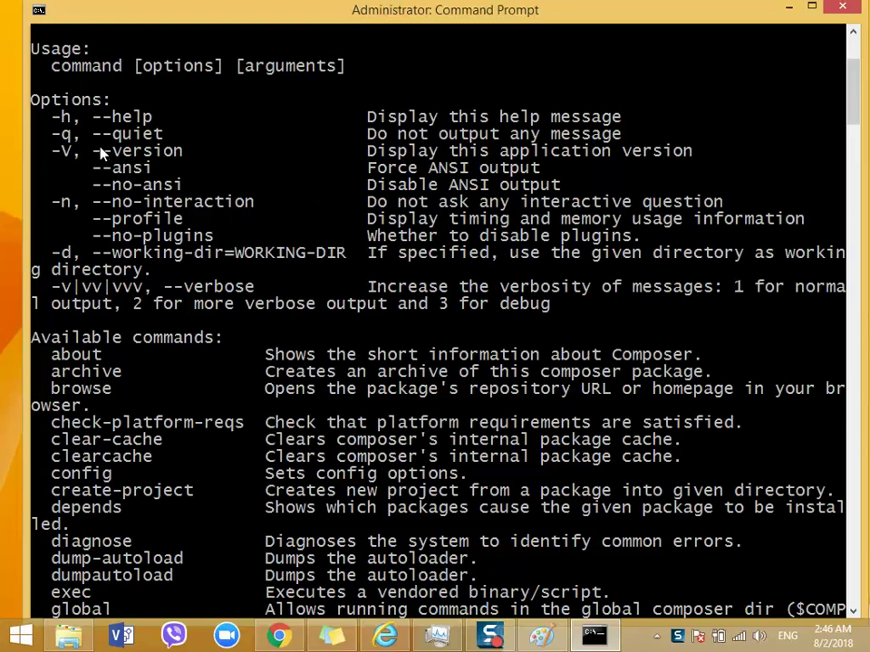
scroll(108, 156, down, 12)
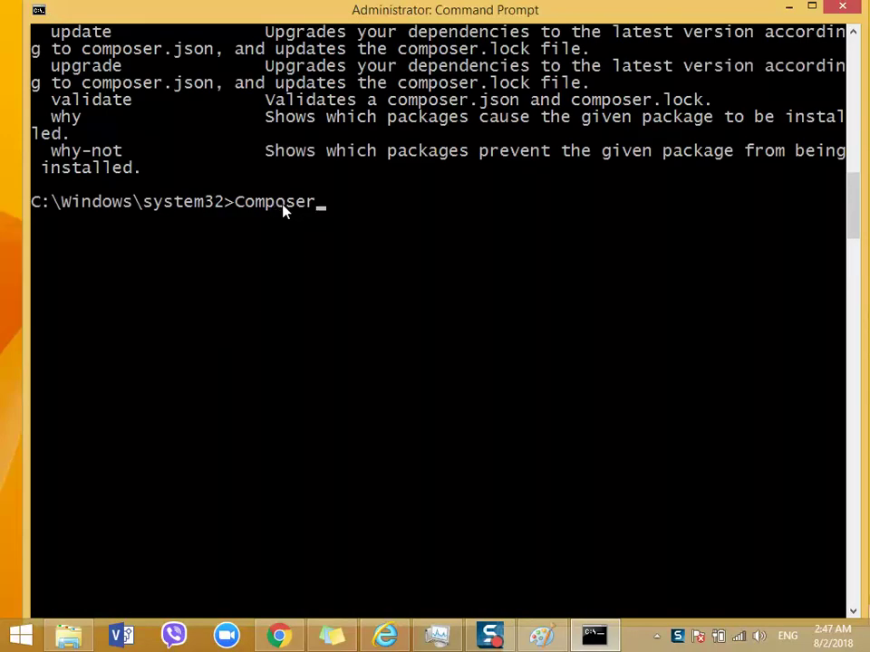
key(Return)
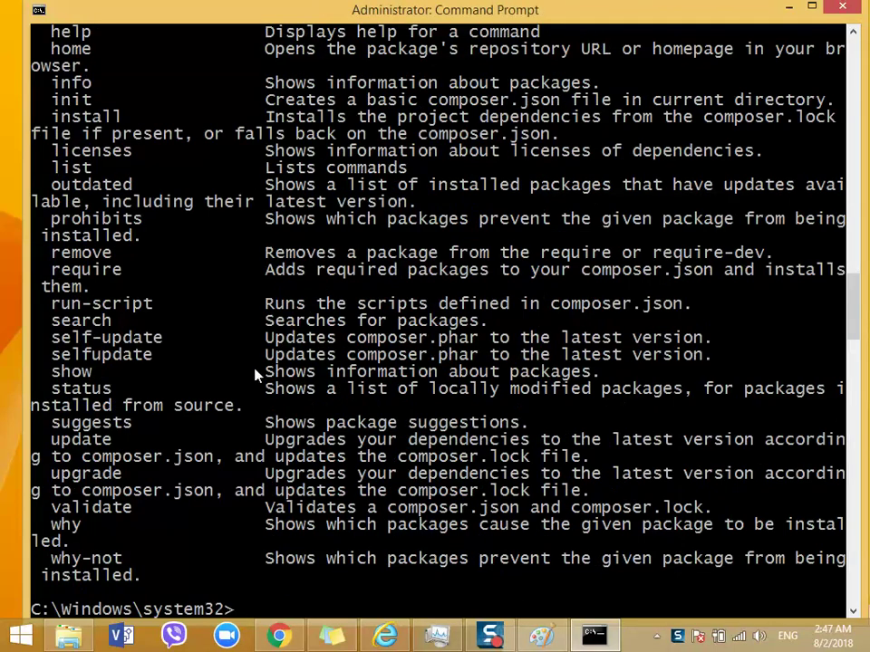
scroll(252, 373, down, 4)
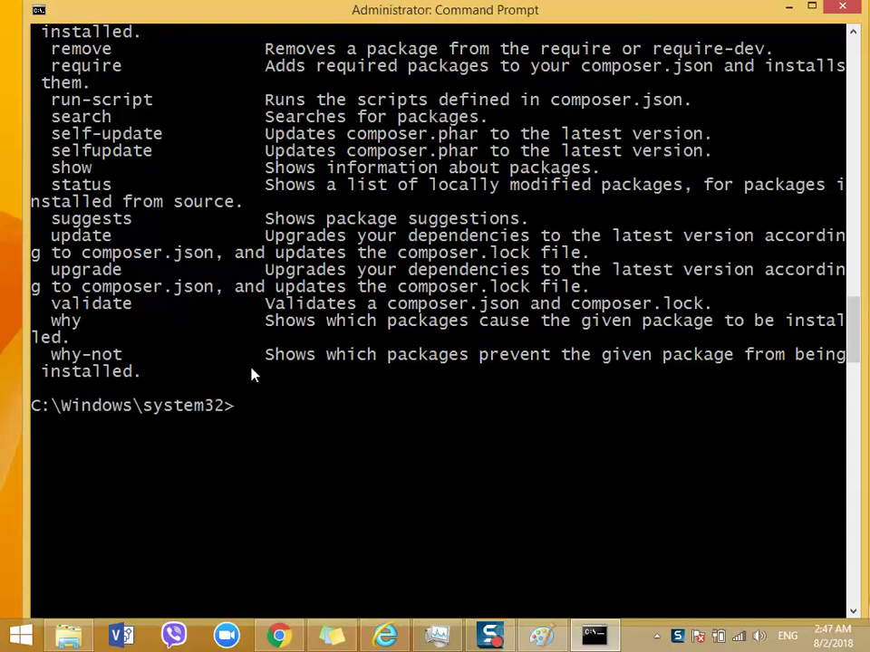
text(Composer)
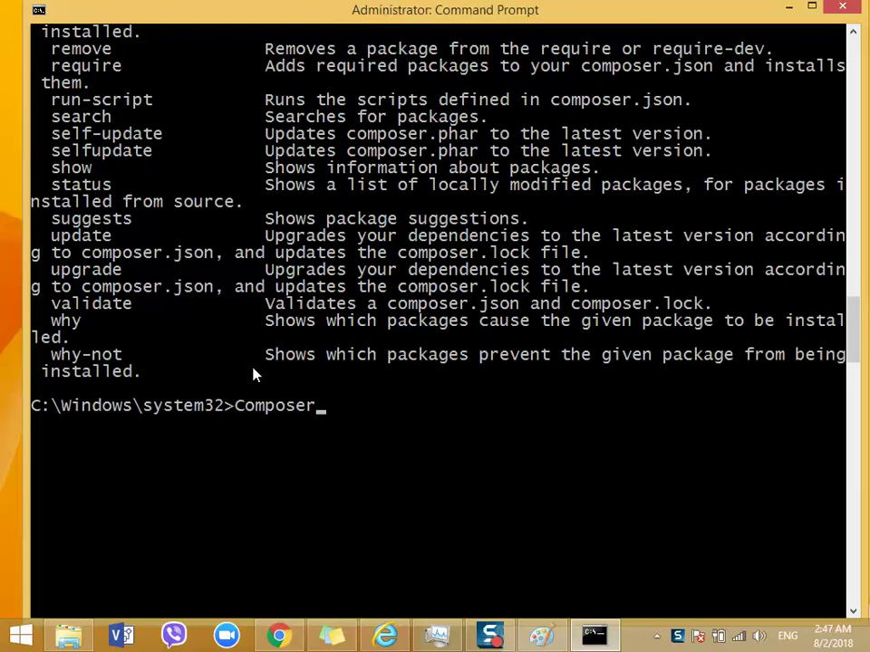
key(BackSpace)
key(BackSpace)
key(BackSpace)
key(BackSpace)
key(BackSpace)
key(BackSpace)
key(BackSpace)
key(BackSpace)
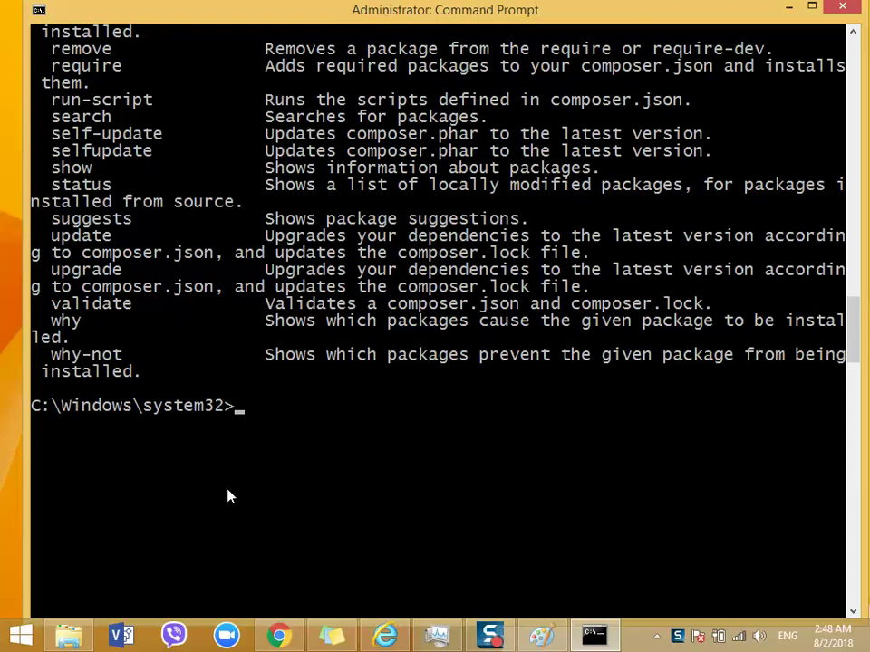
Step: Switch to File Explorer and open the folder C:\wamp64\www\group1\lec39
click(80, 634)
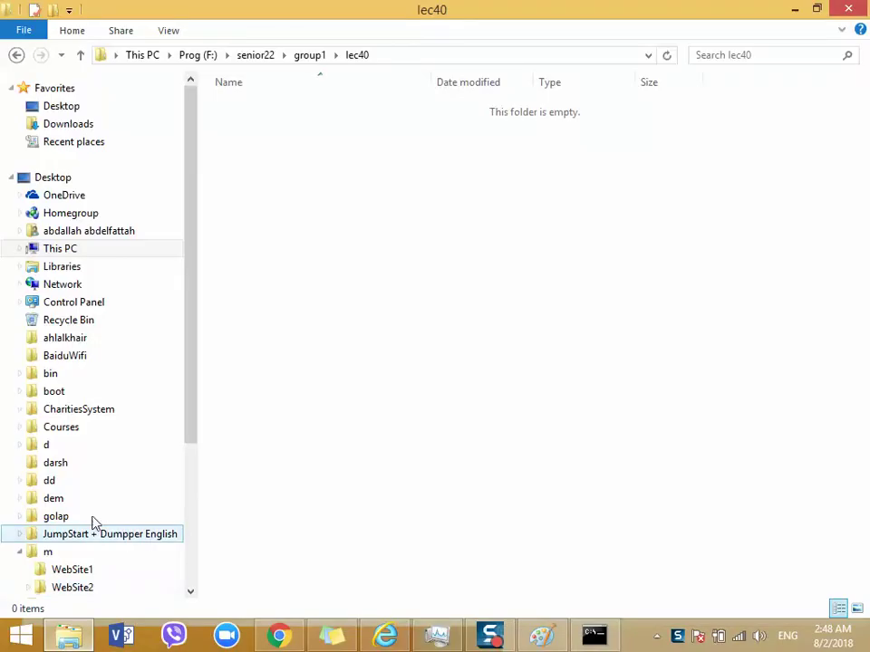
click(107, 252)
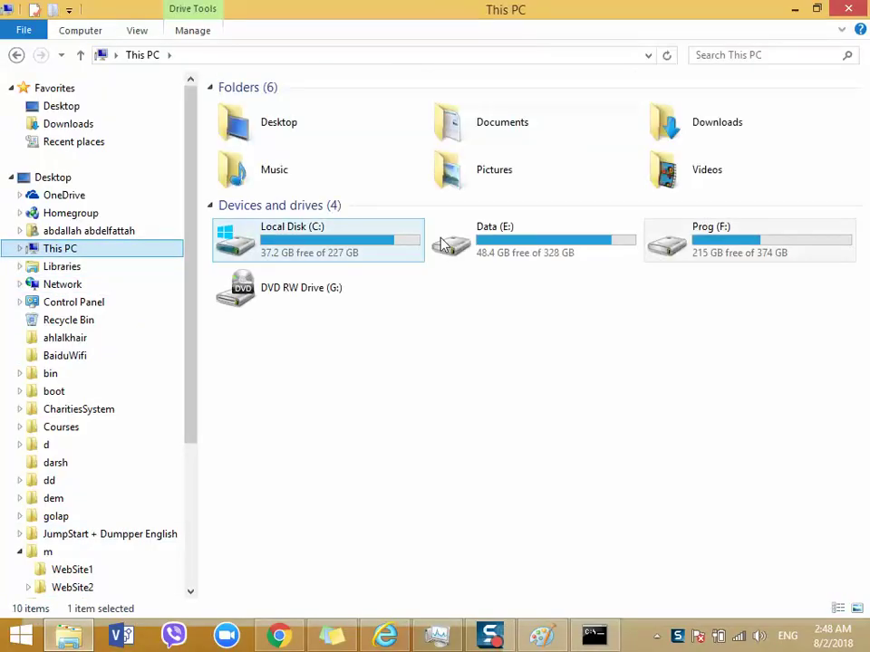
double_click(388, 258)
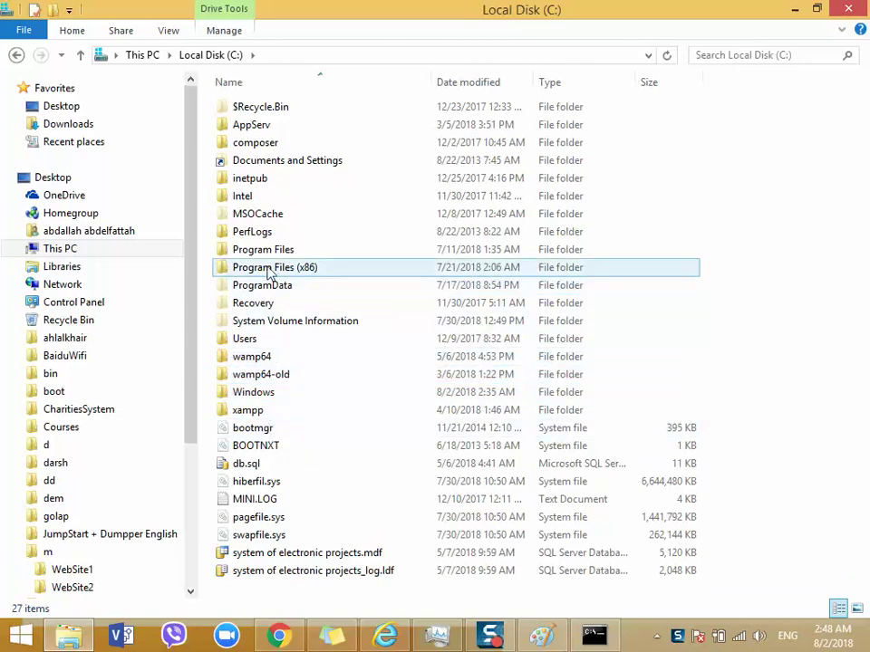
double_click(276, 359)
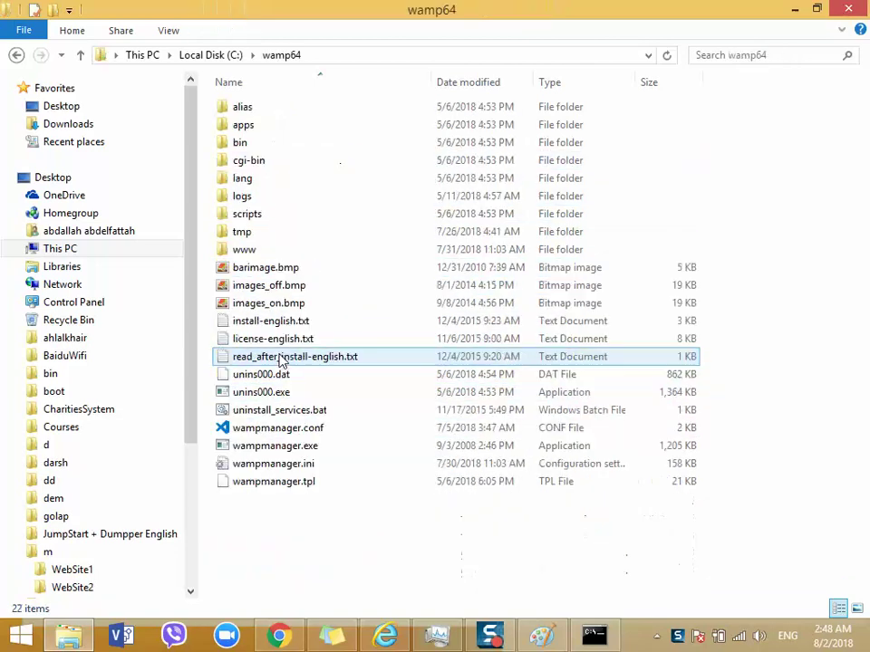
double_click(274, 253)
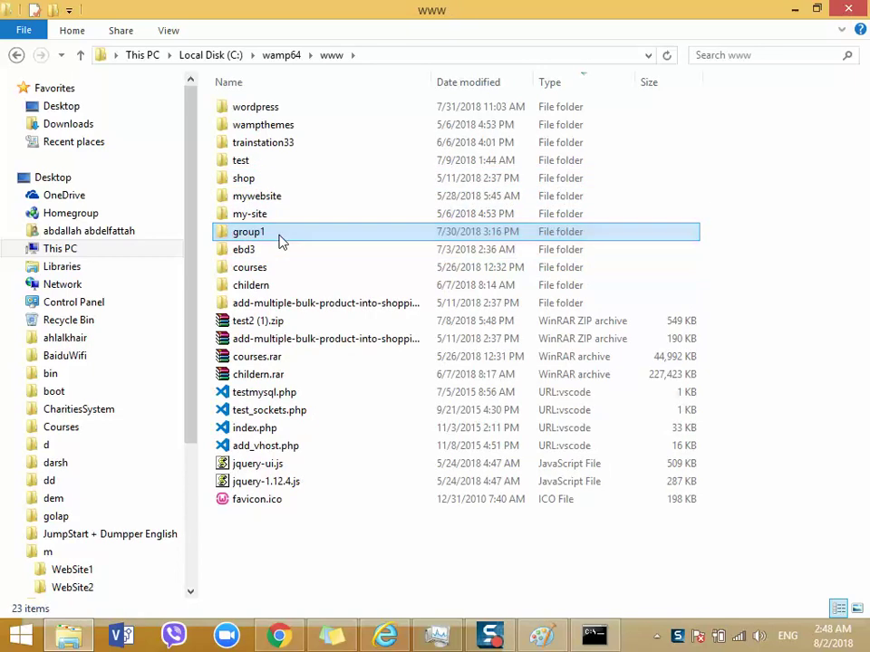
double_click(272, 232)
double_click(274, 143)
double_click(272, 126)
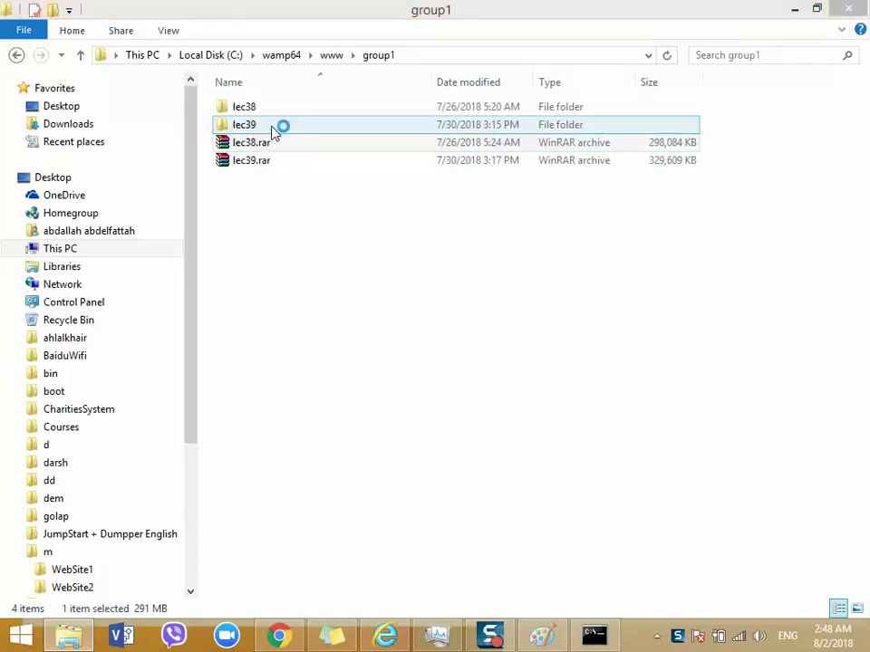
click(846, 81)
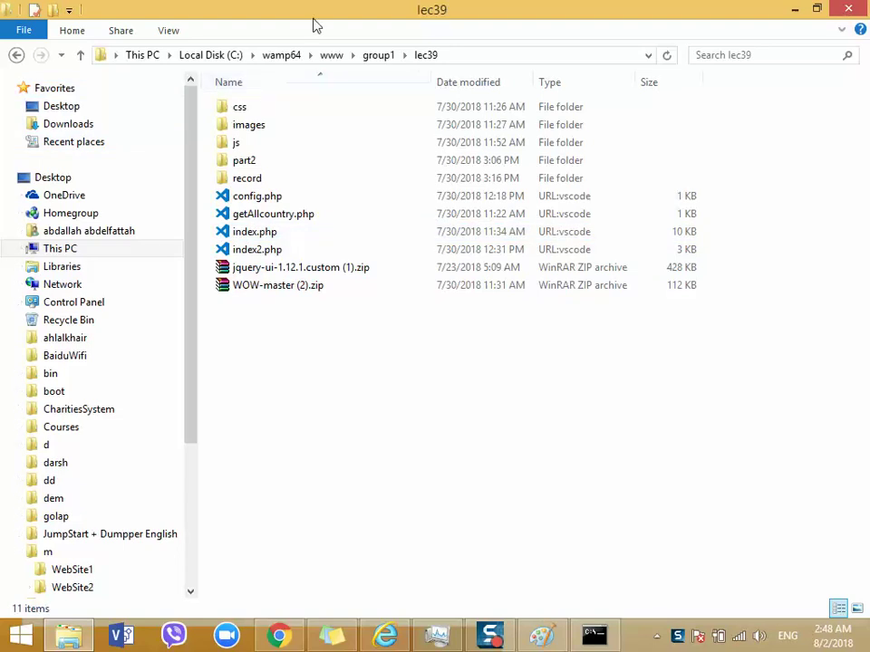
Step: Copy the lec39 folder's path and change the Command Prompt directory to C:\wamp64\www\group1\lec39 with cd
click(490, 55)
key(super+c)
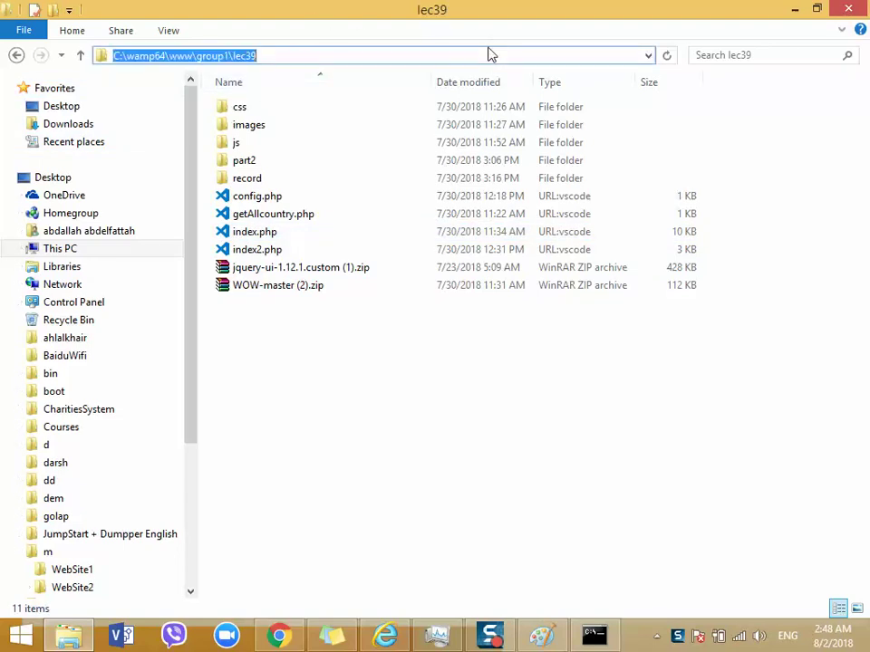
click(598, 634)
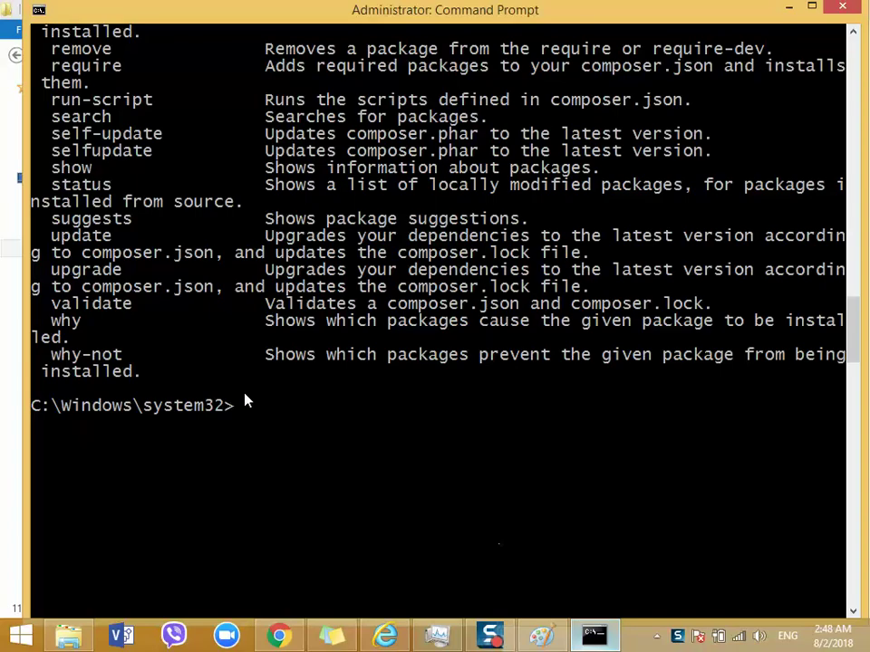
text(cd)
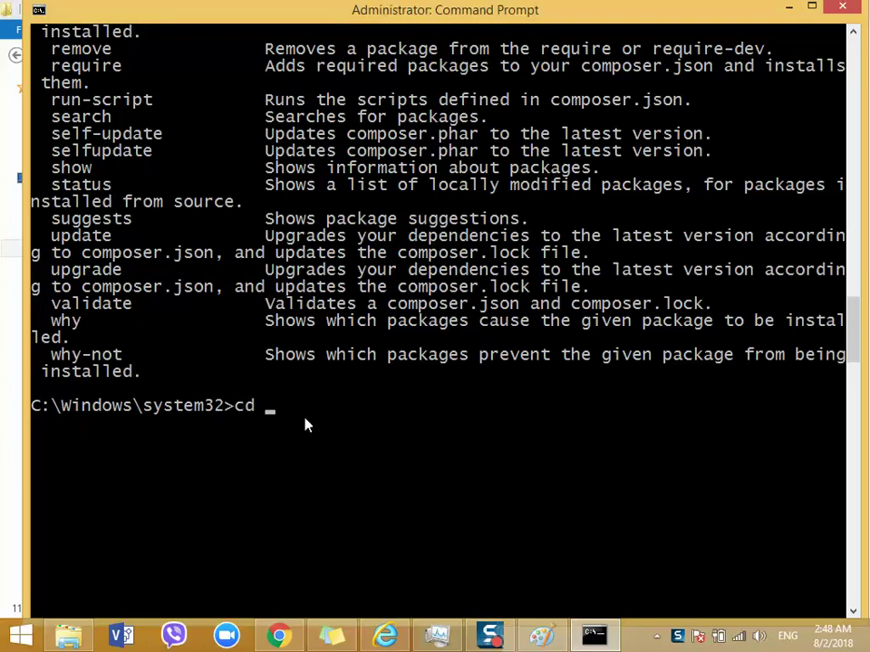
right_click(362, 444)
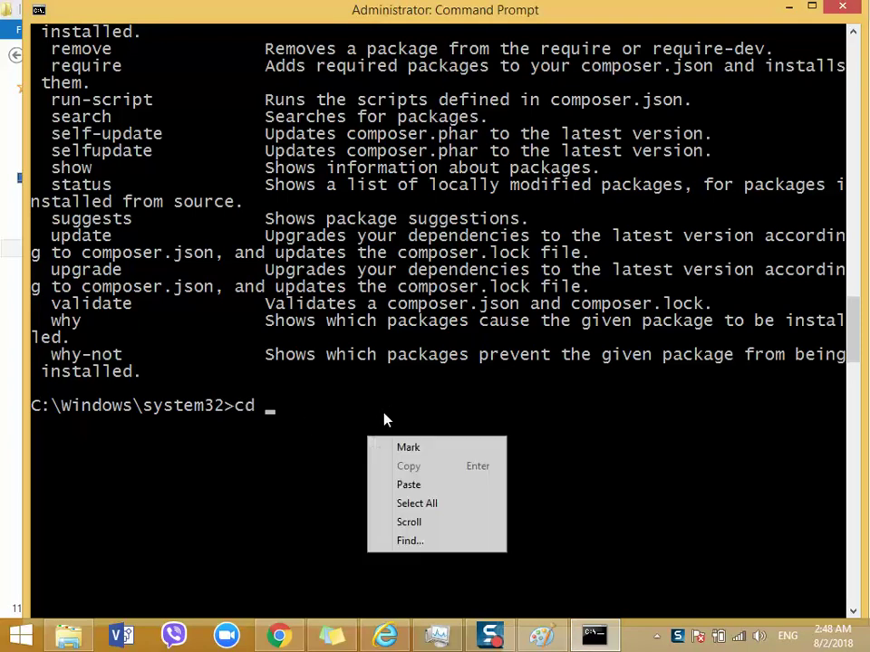
click(379, 484)
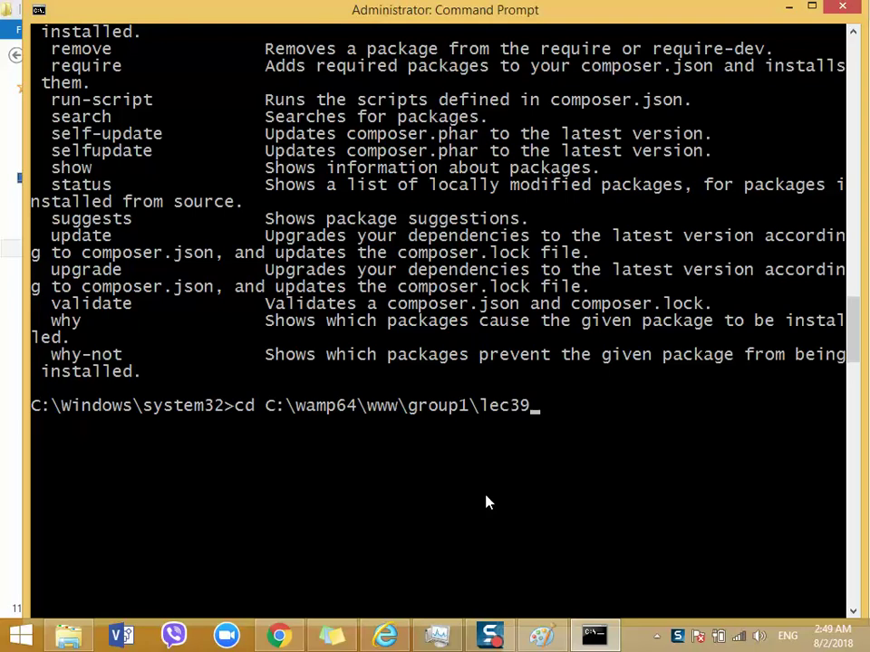
key(Return)
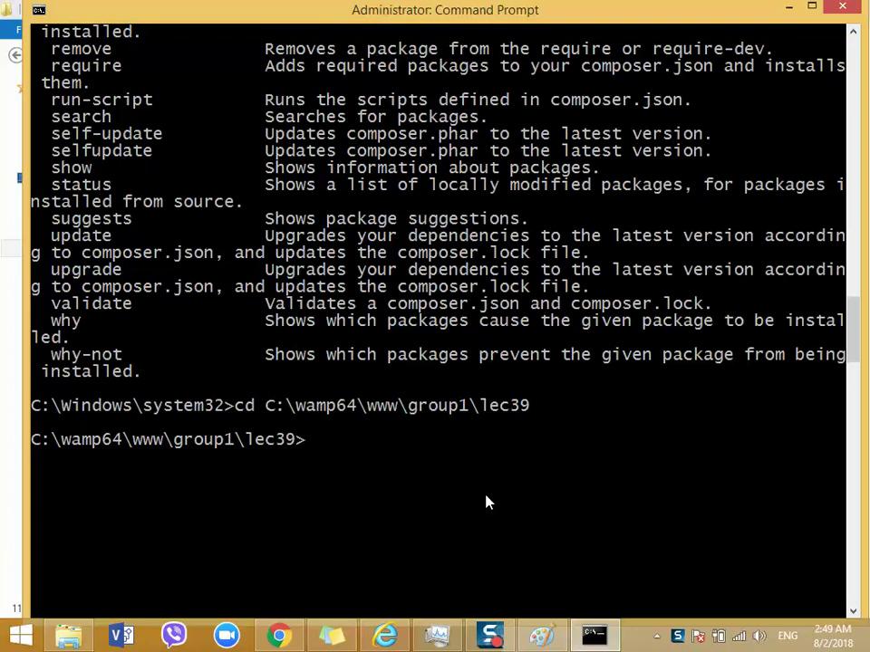
Step: Check the subfolders of lec39 in File Explorer and change the Command Prompt directory to js with cd
click(783, 11)
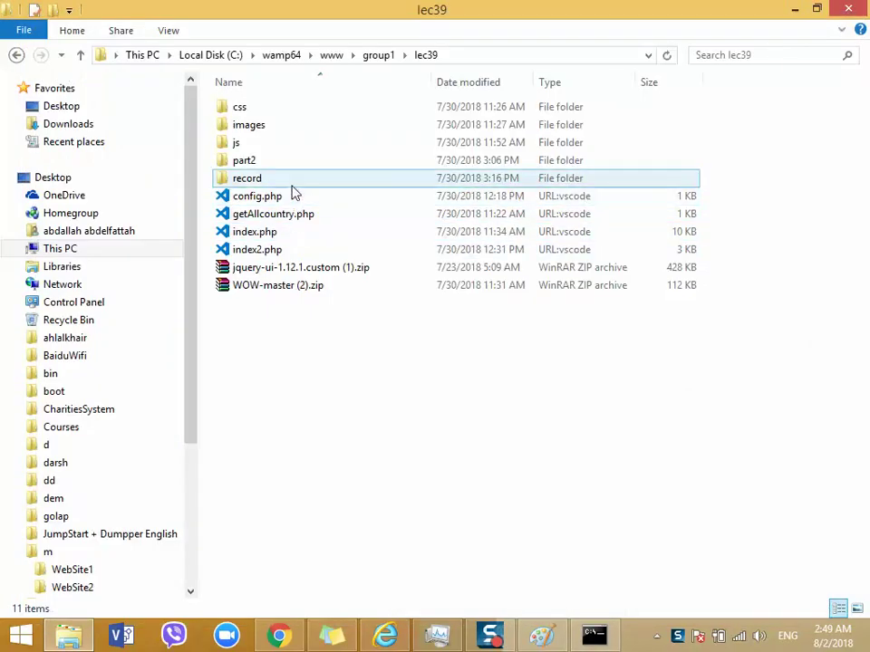
click(602, 641)
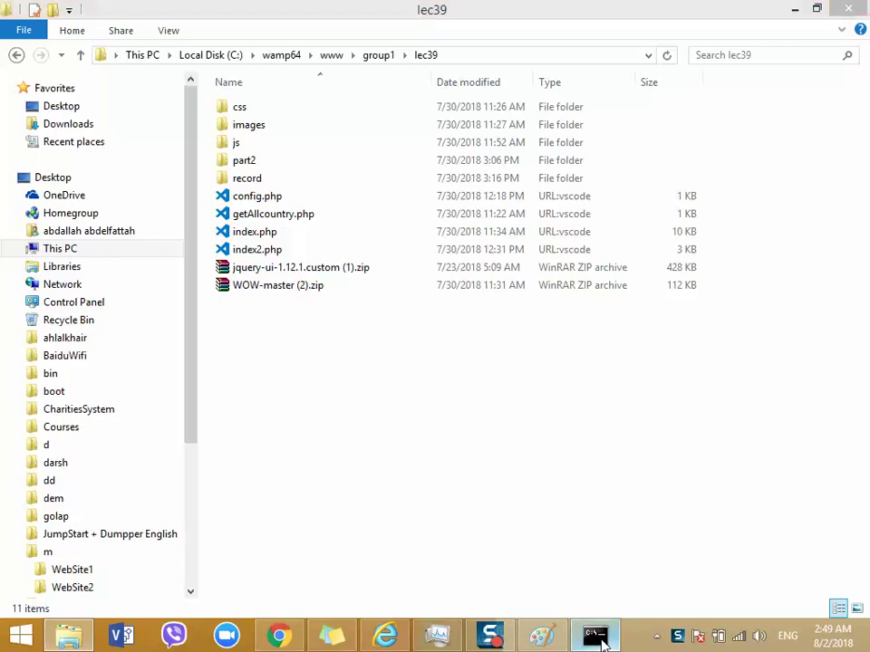
text(cd)
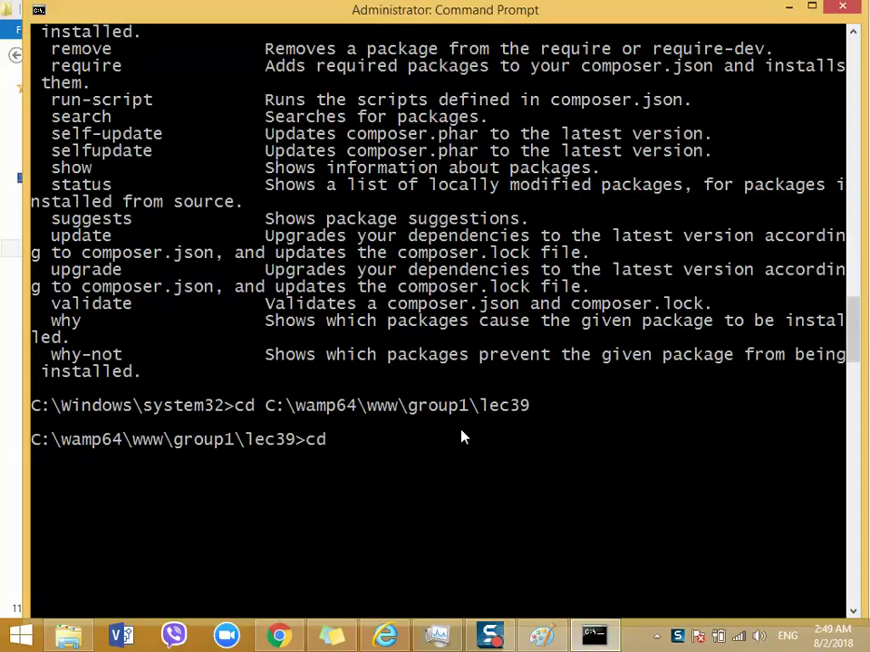
text( jd)
key(BackSpace)
text(s)
key(Return)
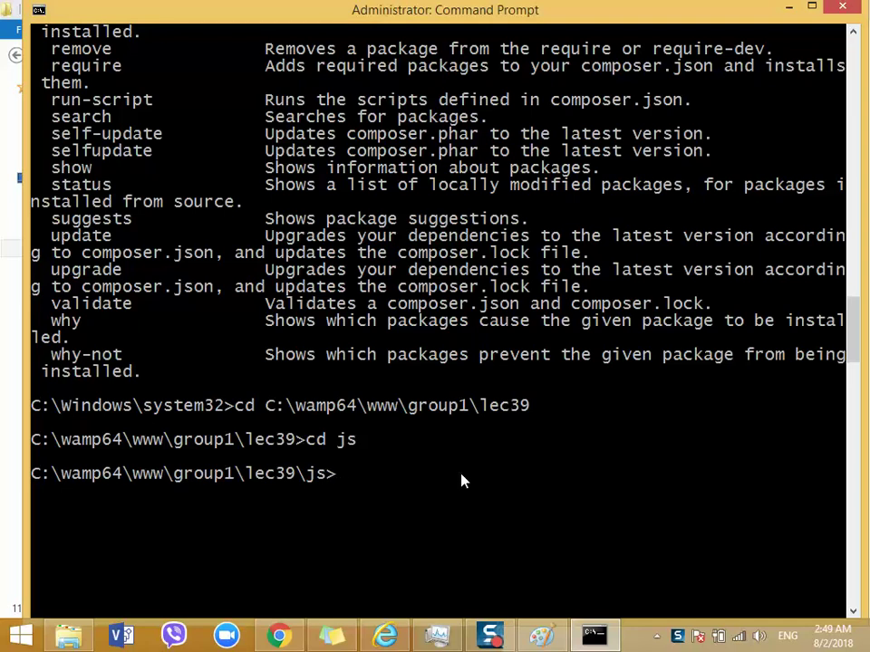
text(con)
key(BackSpace)
key(BackSpace)
key(BackSpace)
Step: Switch to File Explorer and open the folder F:\senior22\group1\lec40
click(788, 7)
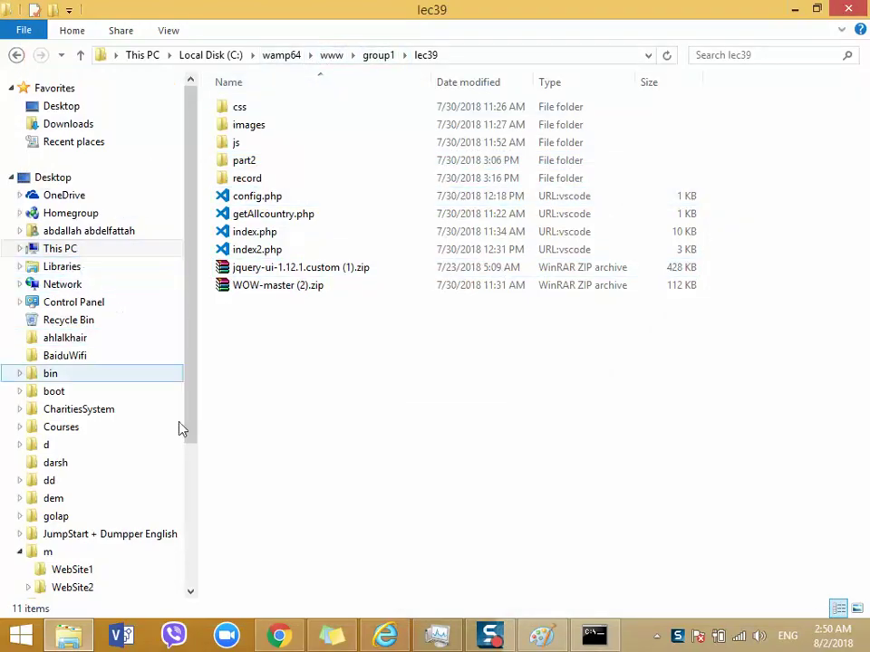
click(80, 631)
click(79, 631)
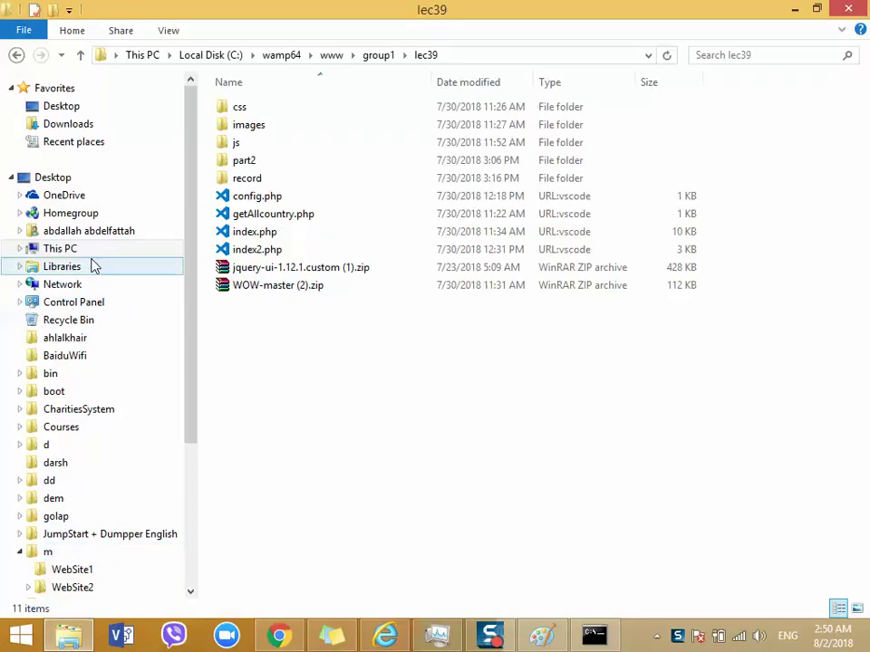
click(92, 250)
double_click(750, 252)
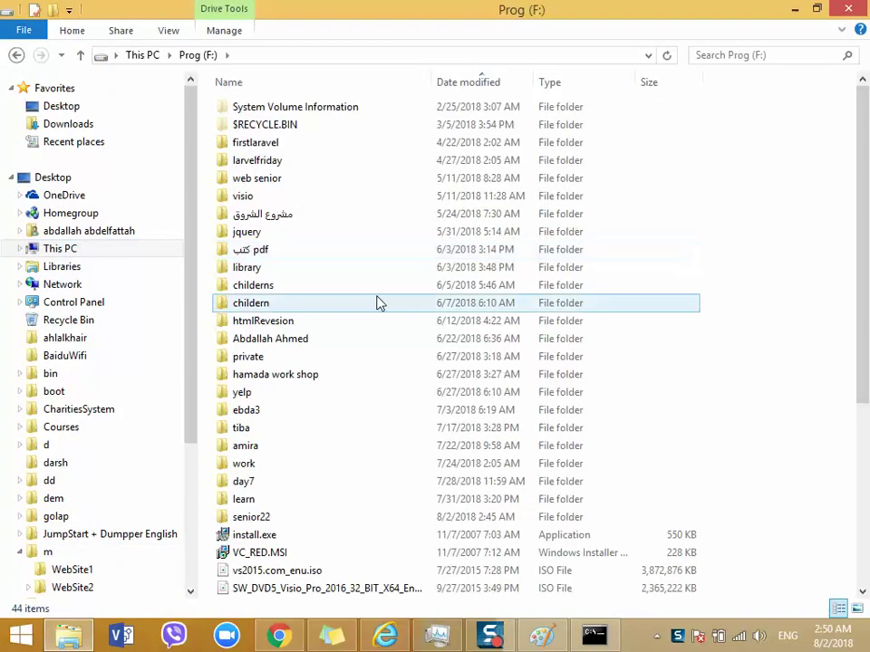
double_click(263, 518)
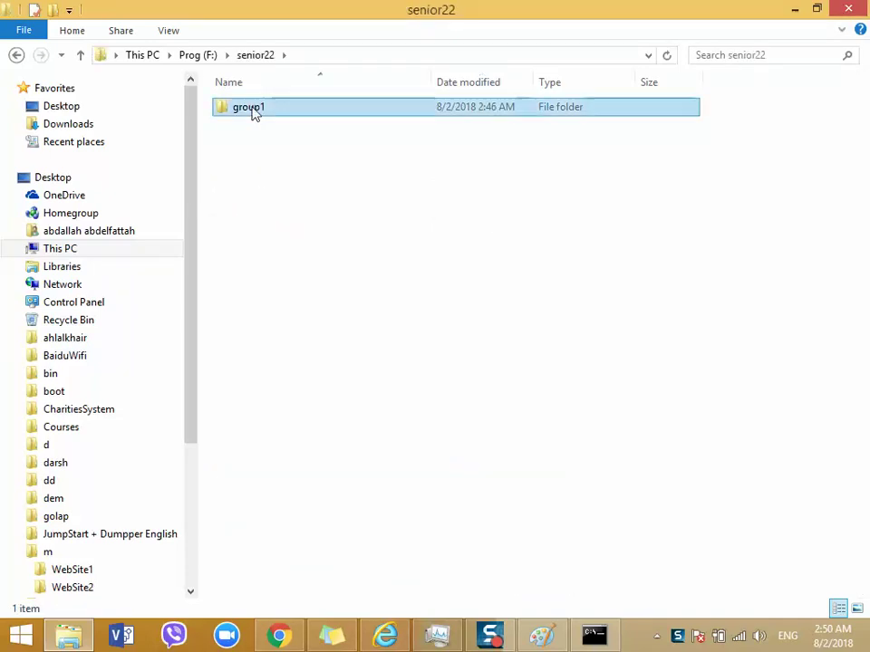
double_click(254, 111)
double_click(253, 111)
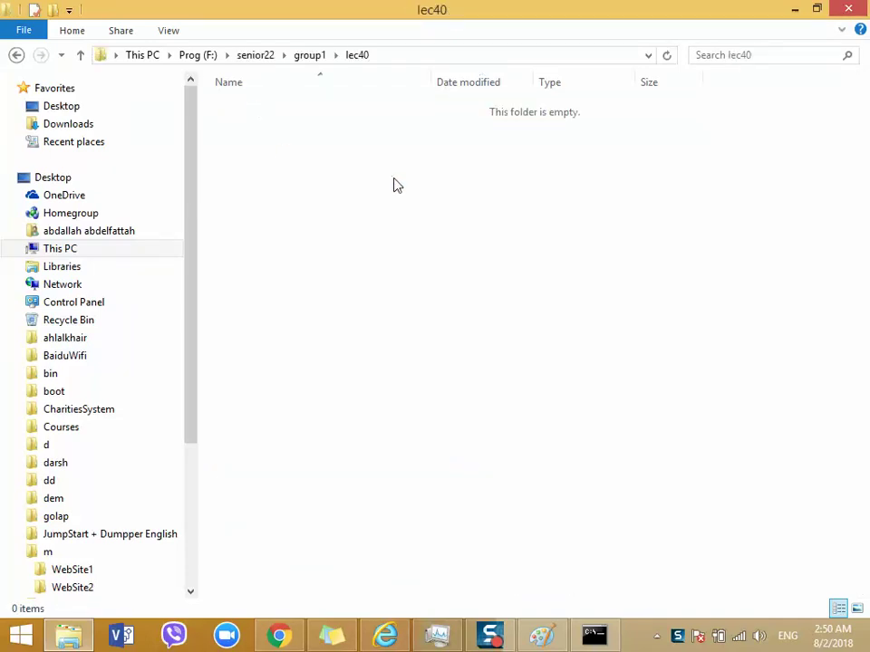
Step: Copy the lec40 folder's path, try to change the Command Prompt directory to F:\senior22\group1\lec40 with cd, and close the Command Prompt
click(409, 56)
key(super+c)
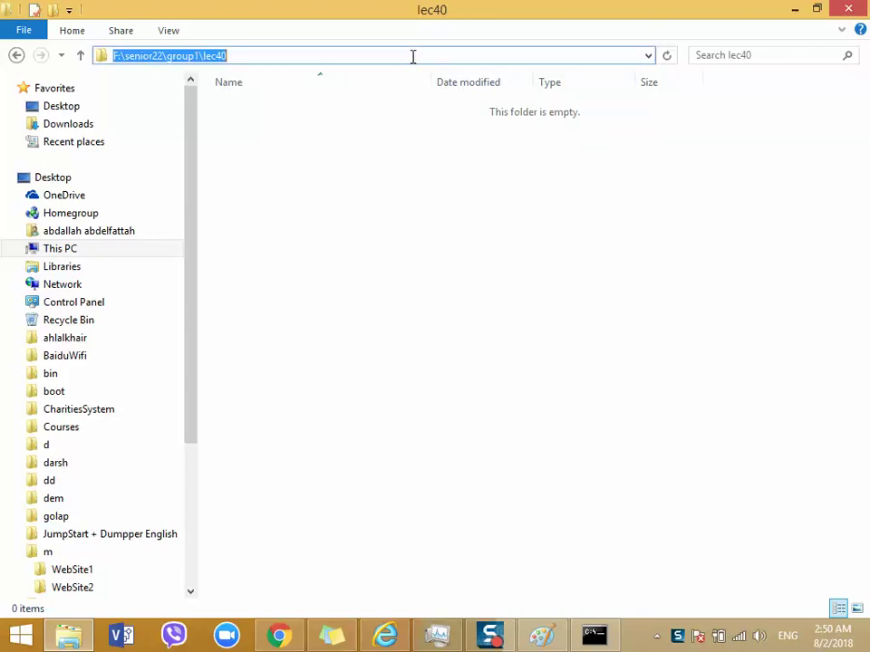
click(605, 632)
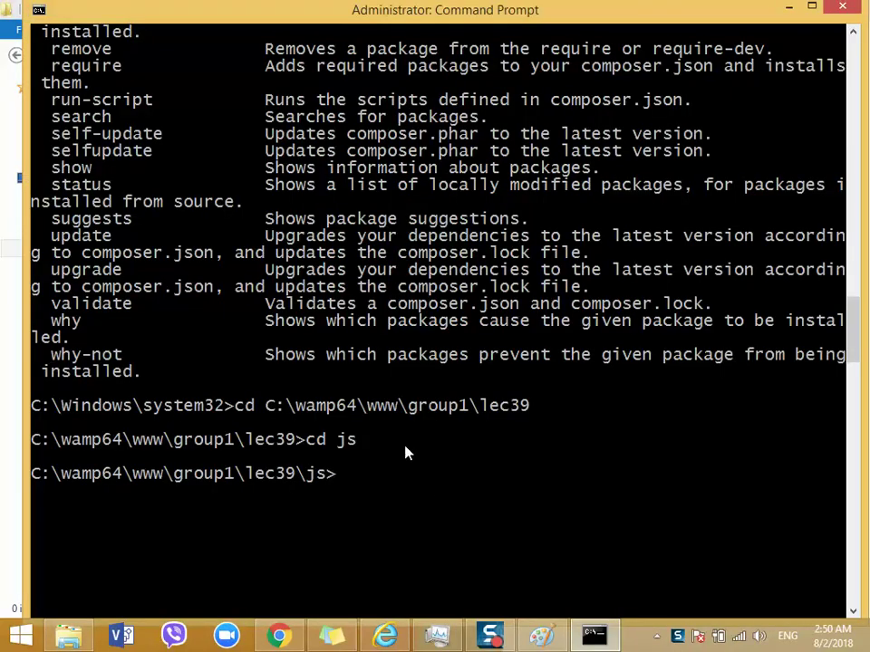
text(cd)
right_click(391, 478)
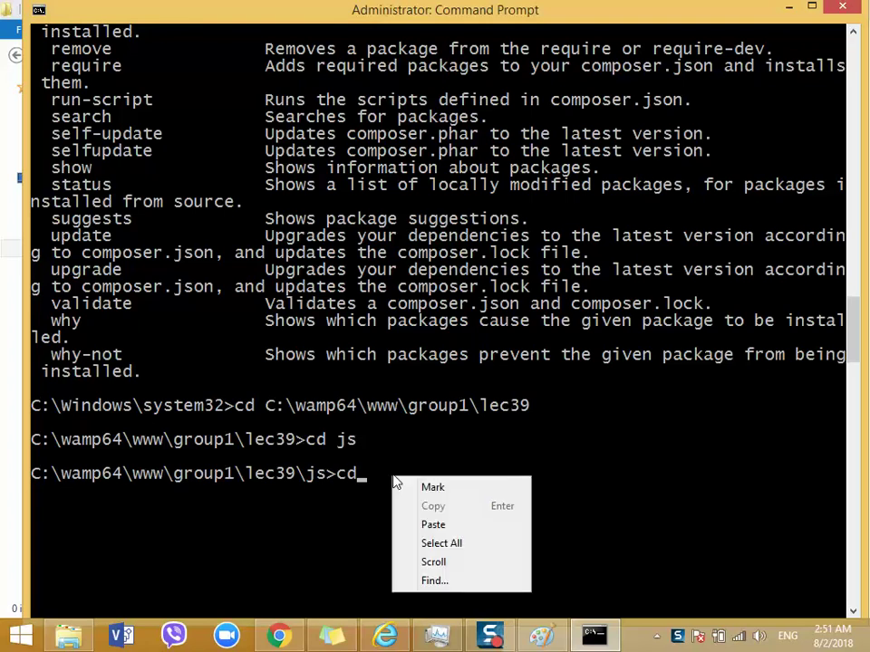
click(381, 479)
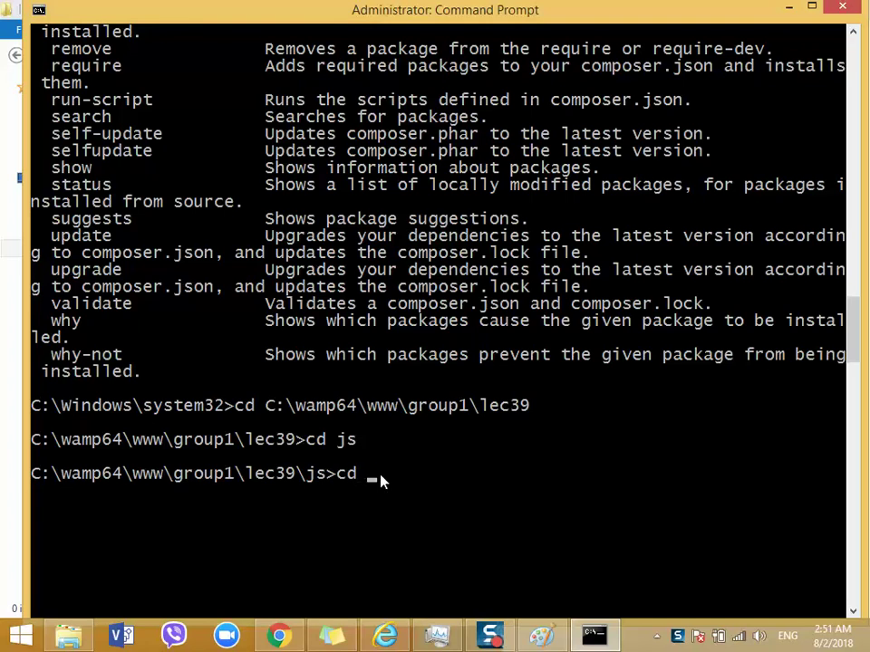
right_click(381, 479)
click(392, 522)
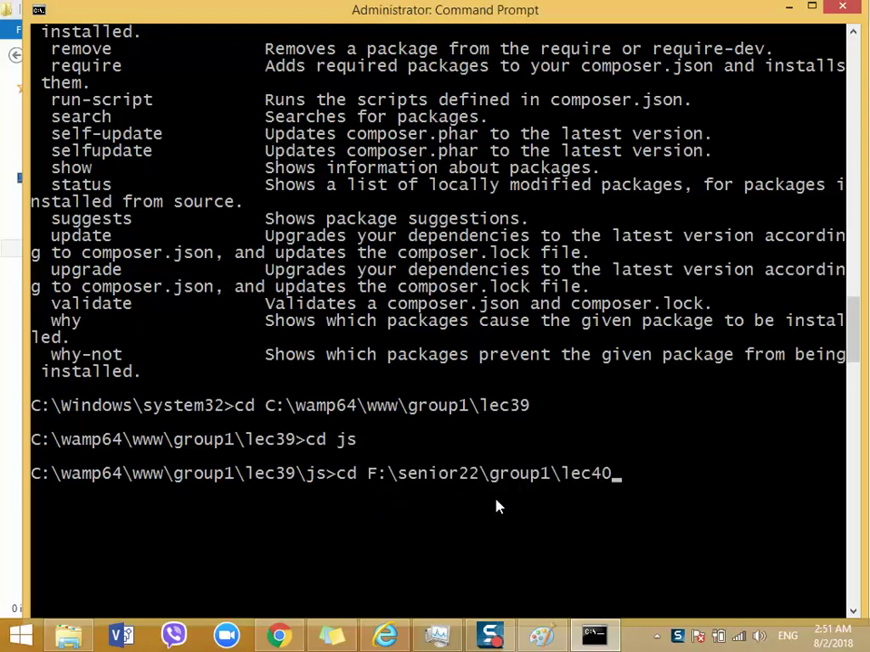
key(Return)
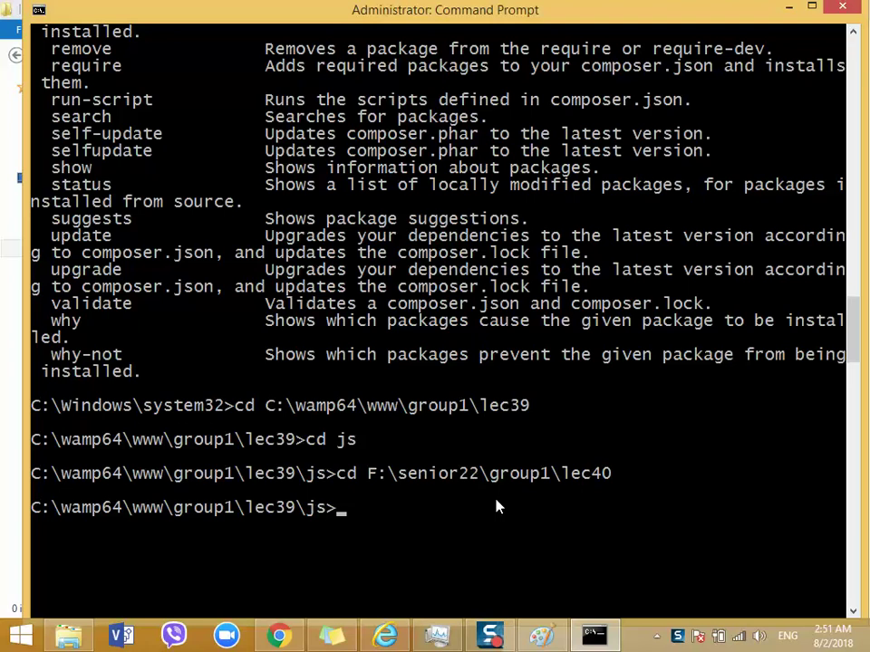
key(Up)
key(Return)
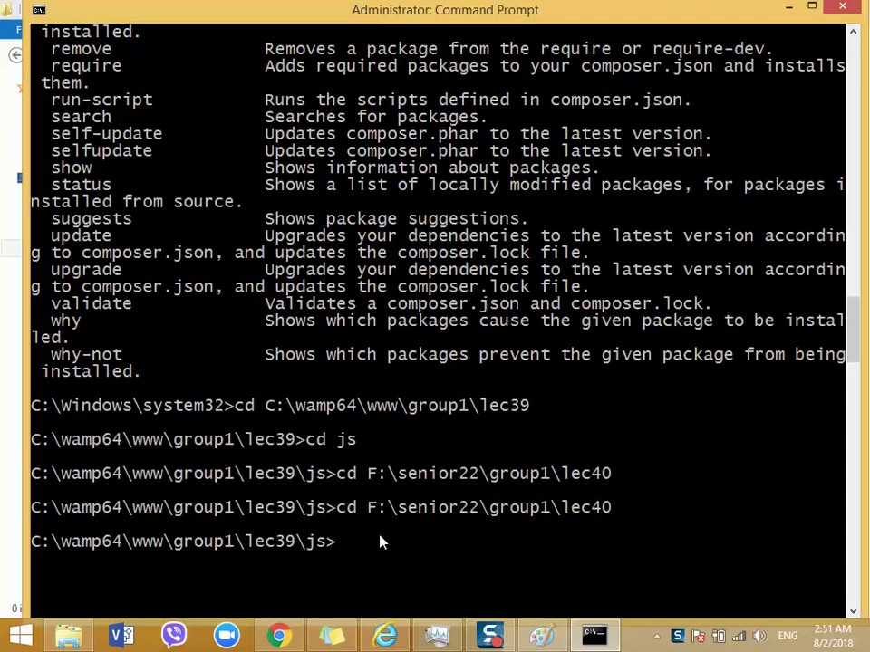
click(838, 11)
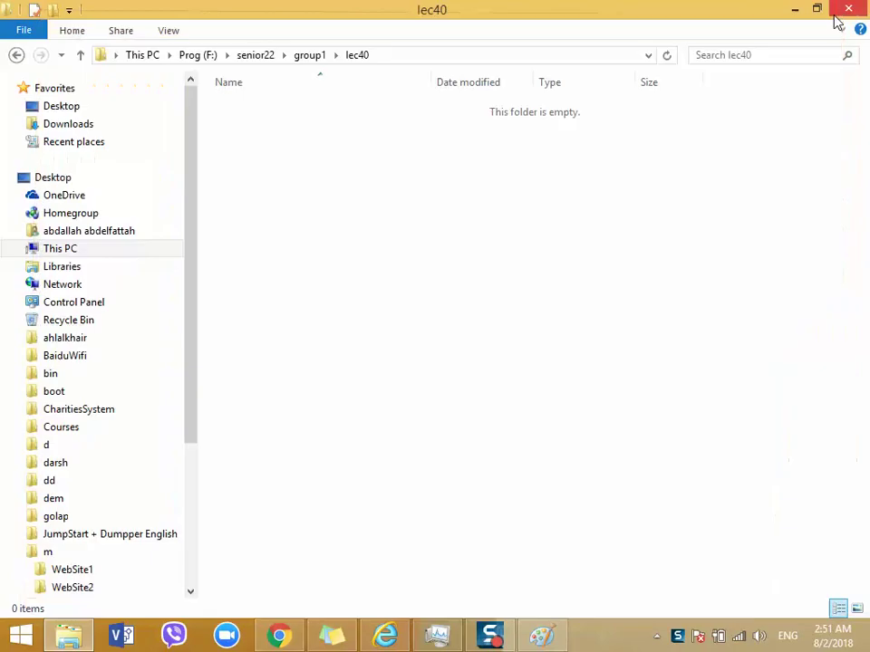
Step: Go up to drive F: in File Explorer and try to launch a command prompt from its address
click(204, 58)
click(348, 55)
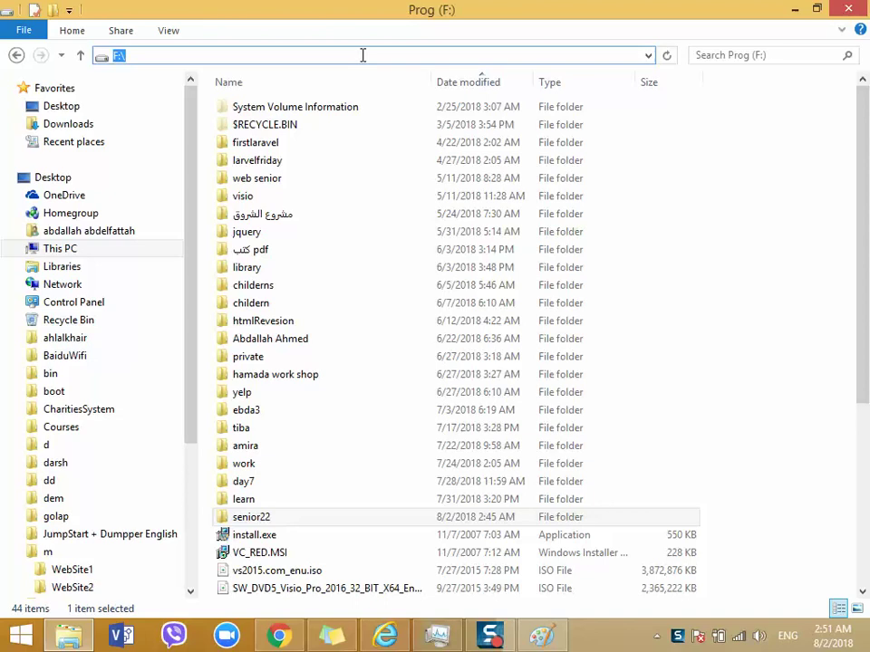
text(c)
key(Escape)
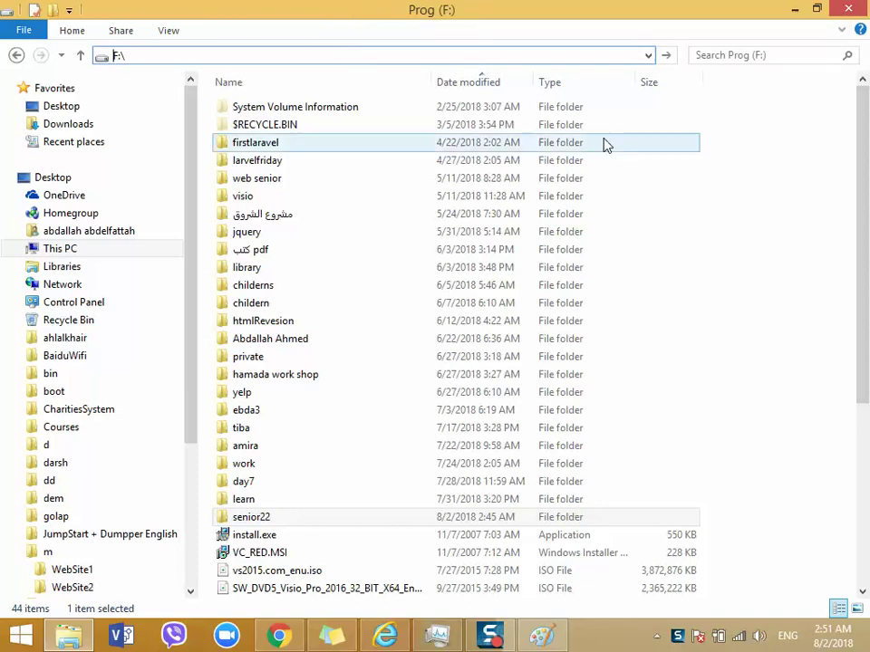
drag(716, 207, 503, 260)
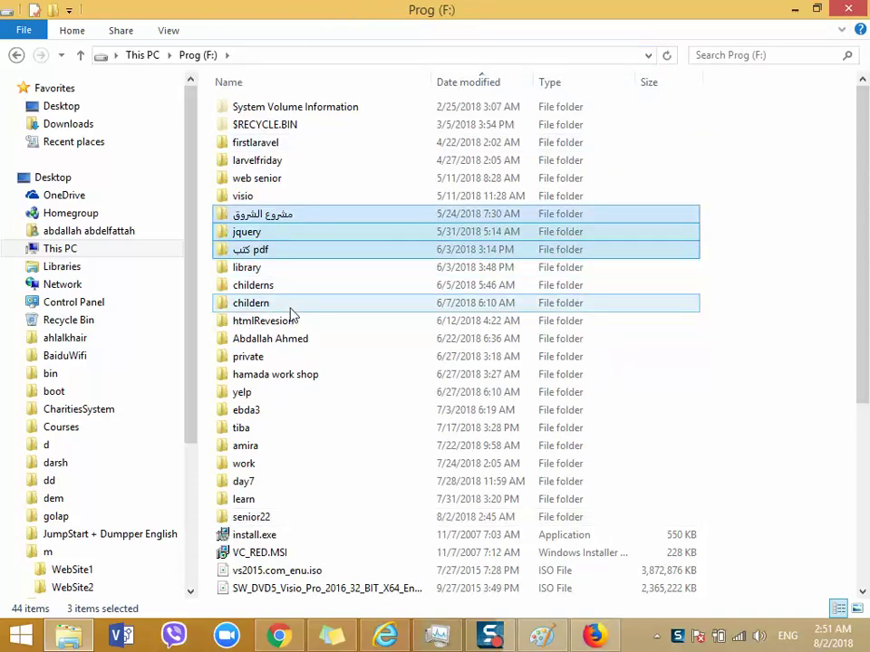
click(290, 306)
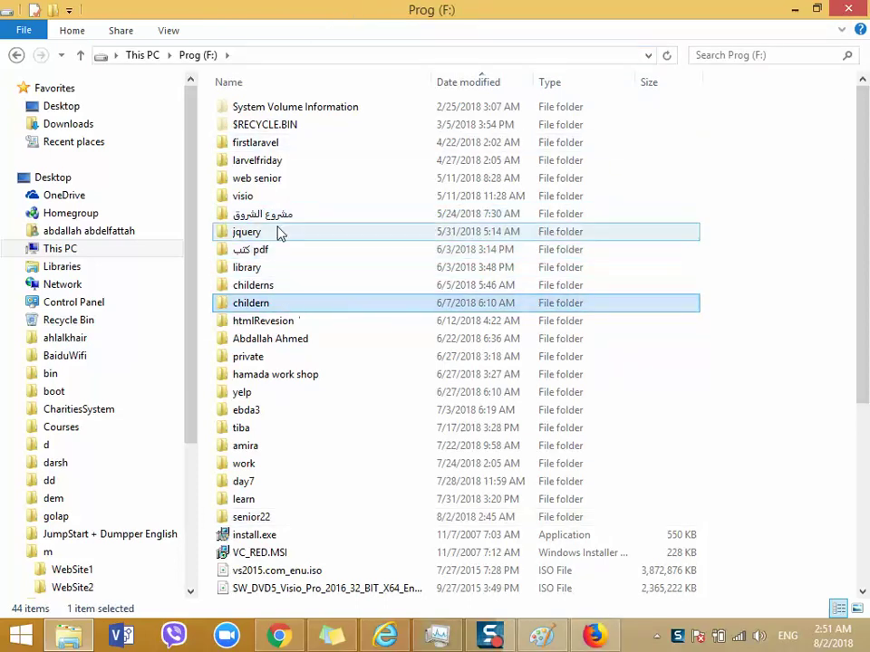
click(248, 56)
text(cd)
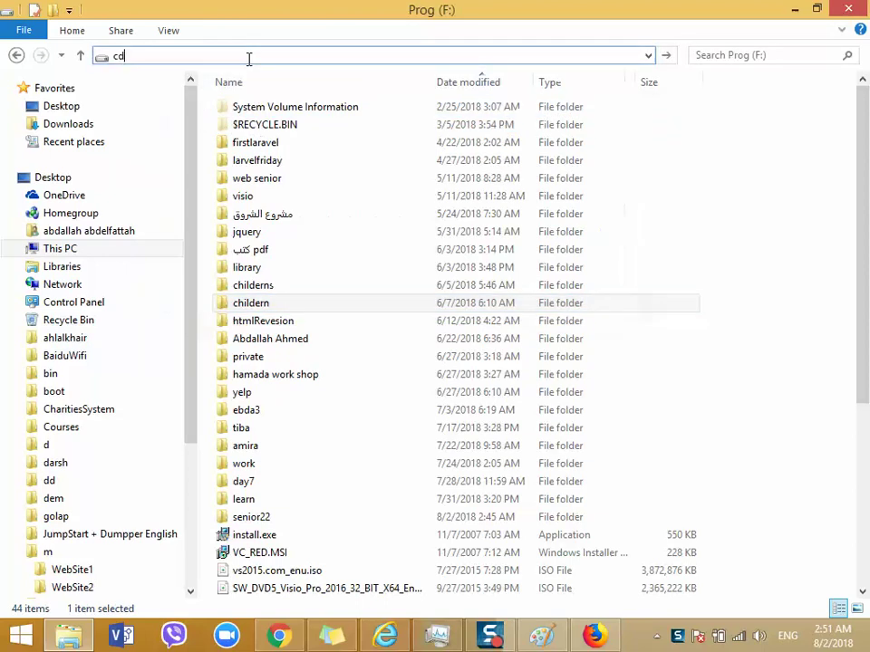
key(Escape)
key(Escape)
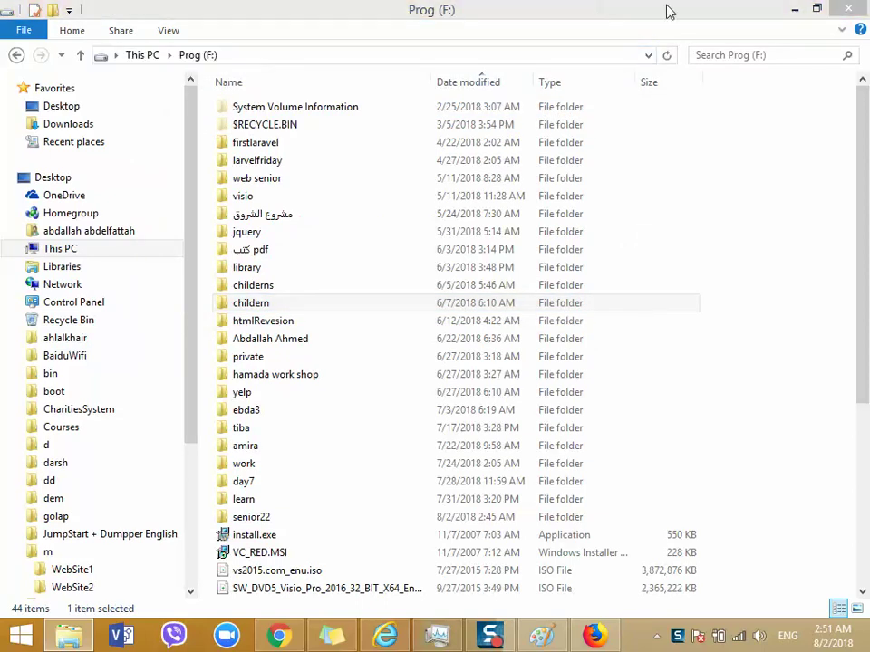
Step: Minimize File Explorer and Firefox, and close File Explorer and the running system monitor app from the desktop
click(794, 10)
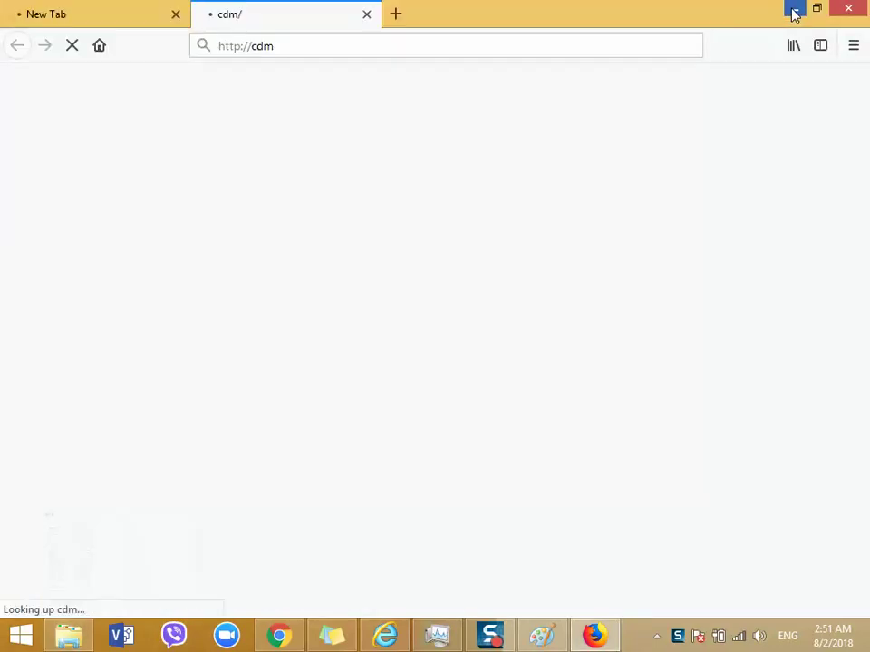
click(793, 10)
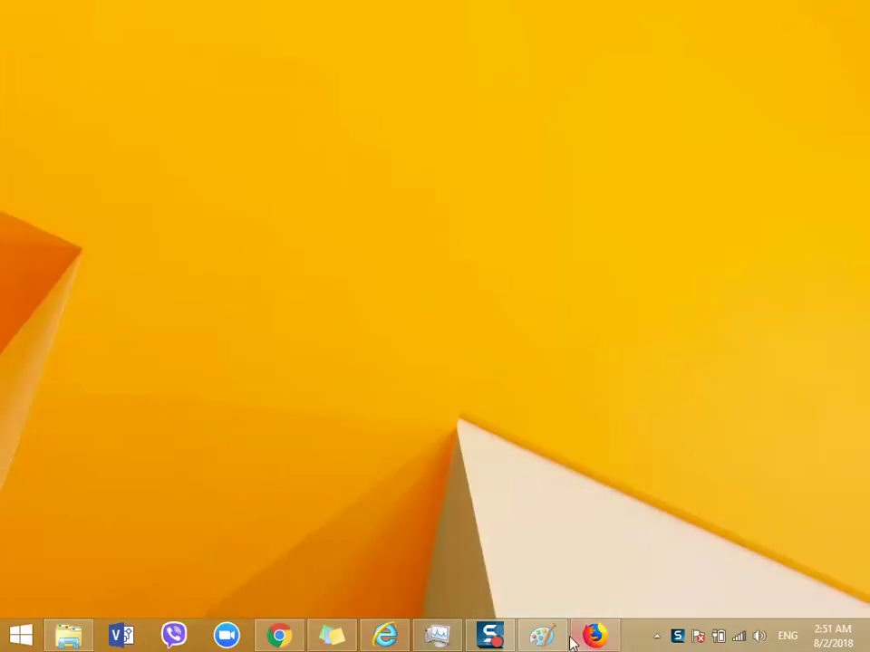
right_click(90, 639)
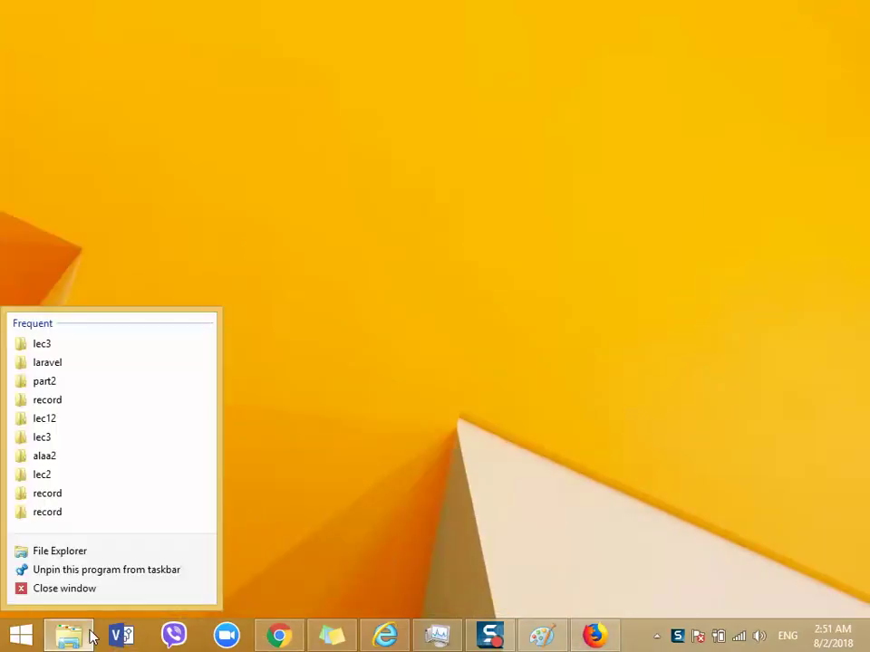
click(78, 591)
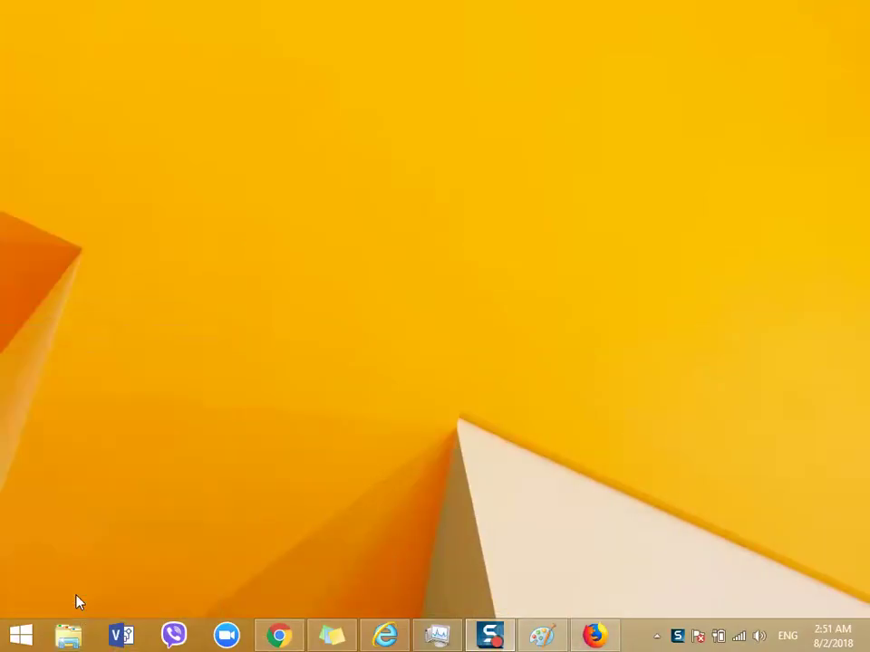
right_click(439, 637)
click(421, 602)
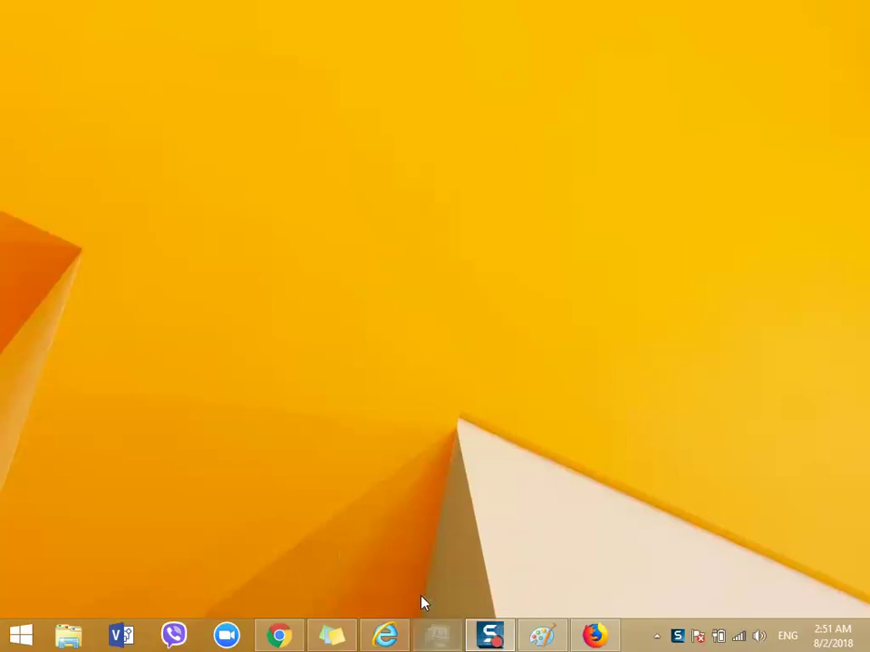
Step: Minimize Paint and close Firefox with both of its open tabs
click(487, 635)
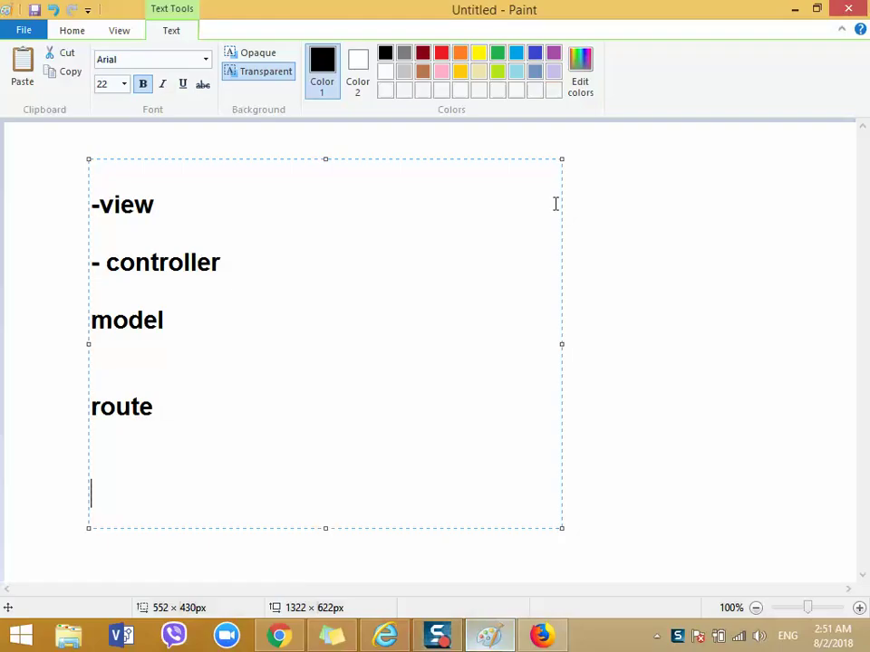
click(794, 7)
click(555, 637)
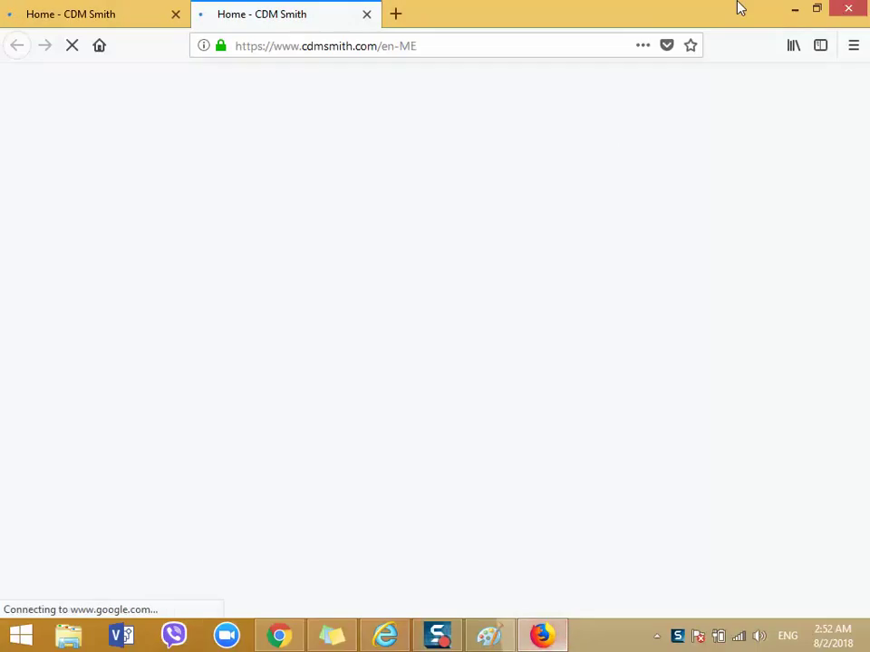
click(857, 7)
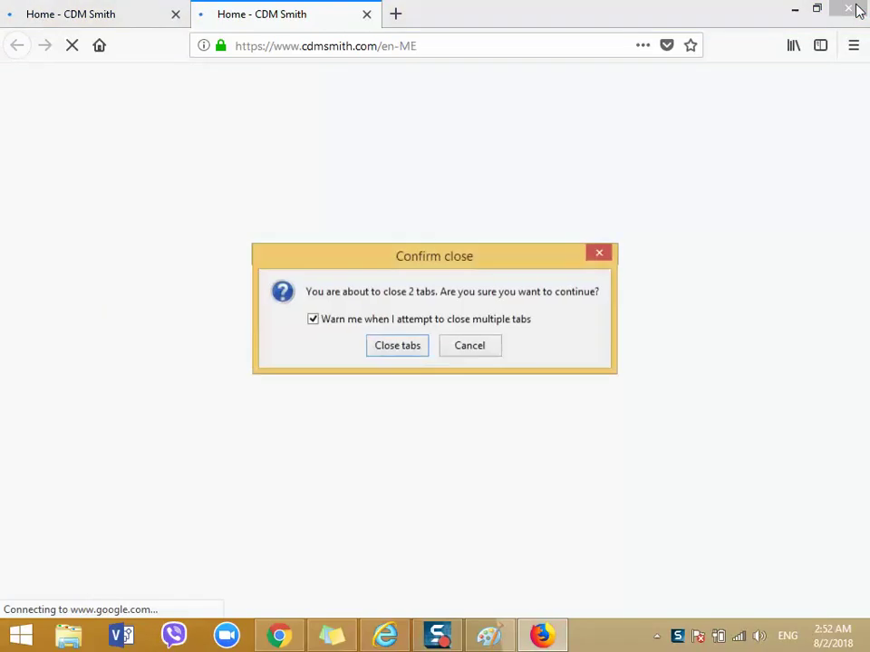
click(380, 349)
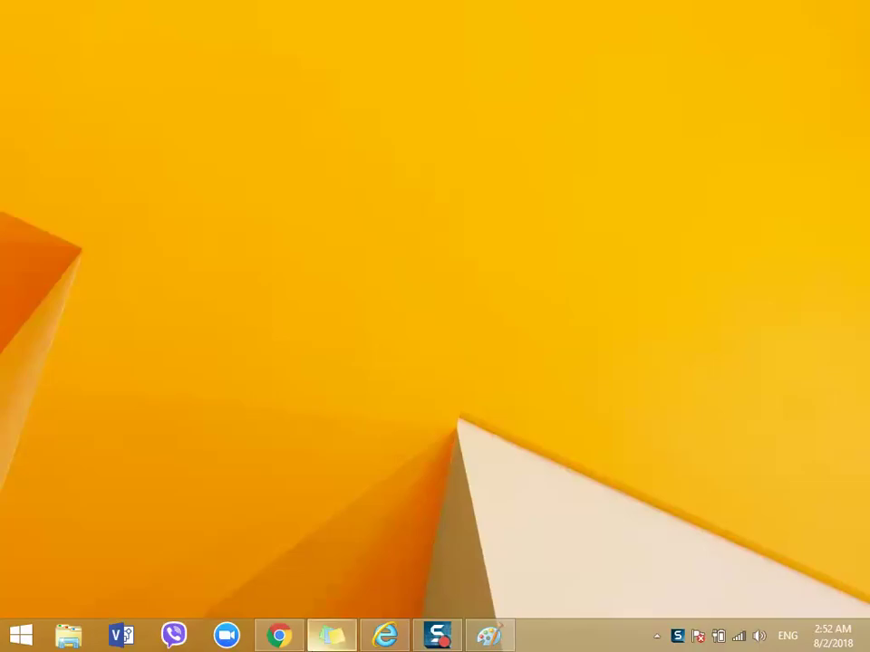
Step: Open a new File Explorer window on Local Disk (C:) and maximize it
click(63, 637)
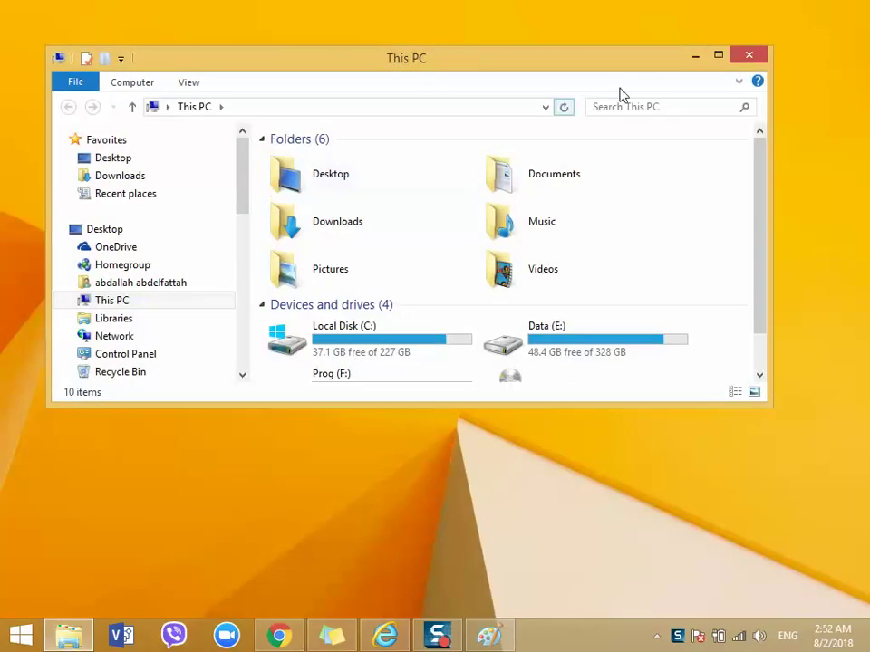
double_click(419, 345)
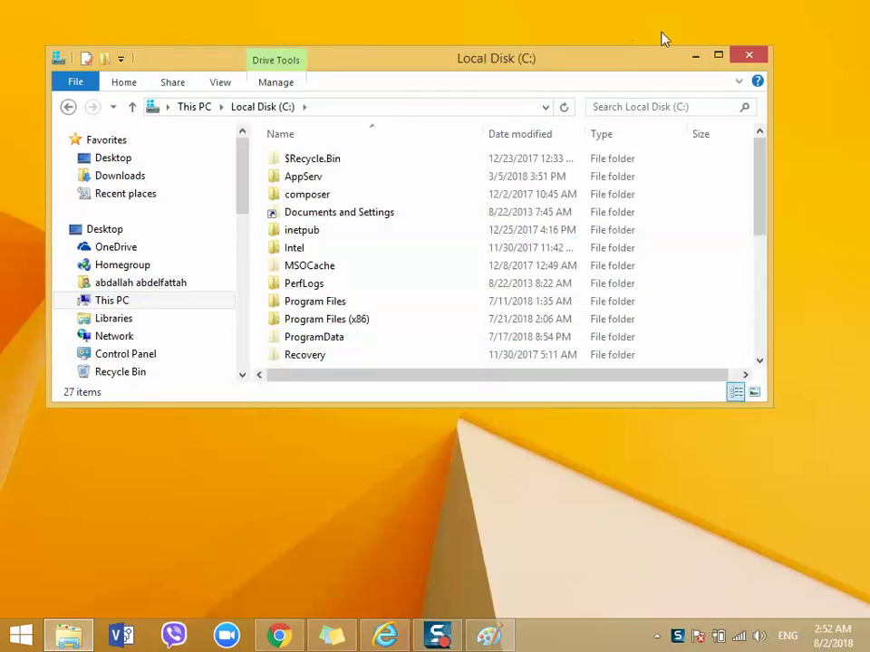
click(718, 55)
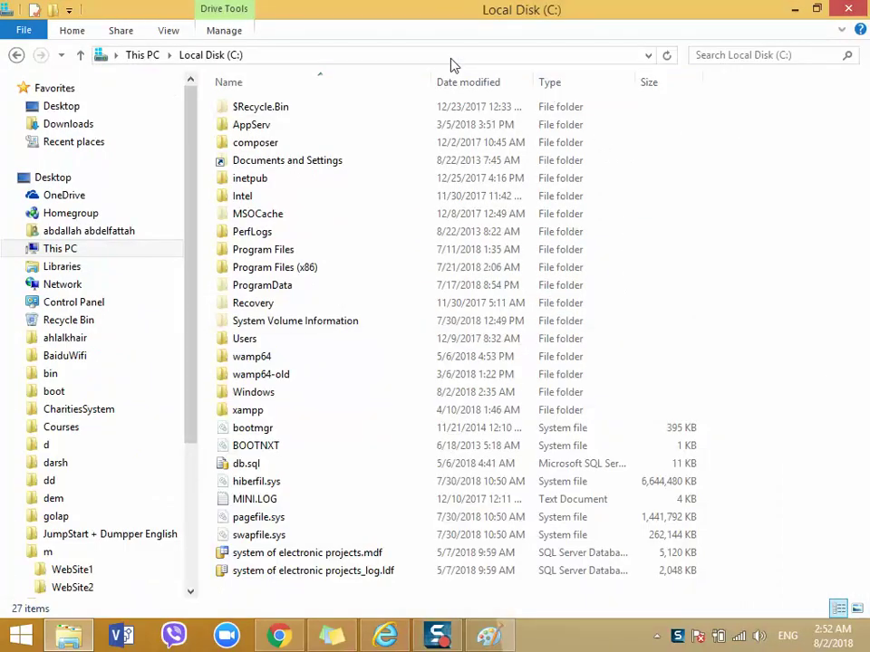
click(450, 56)
text(cmdd)
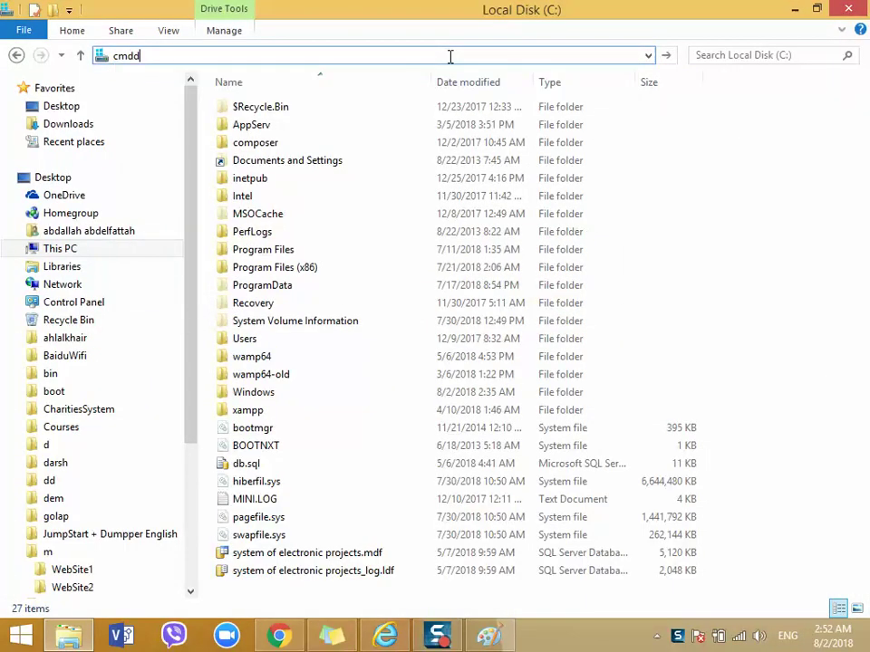
key(Return)
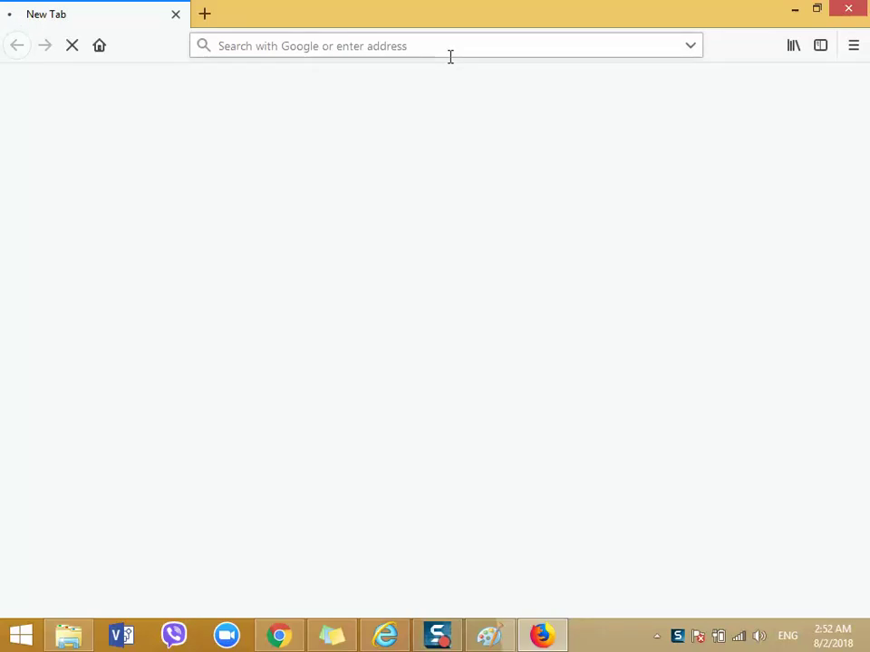
key(alt+F4)
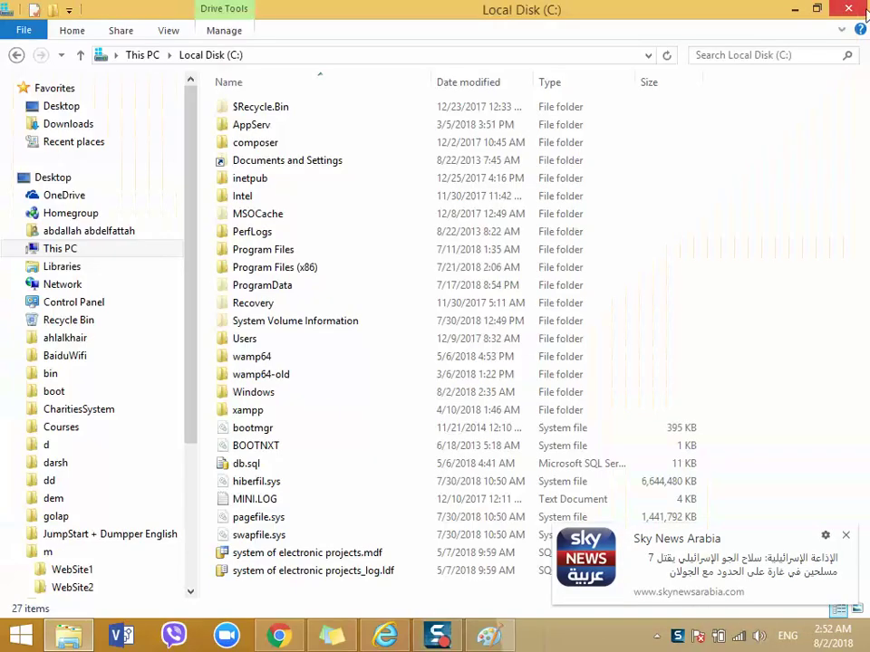
Step: Launch a command prompt at C:\ by entering cmd as the File Explorer address, and close it again
click(430, 58)
text(cmd)
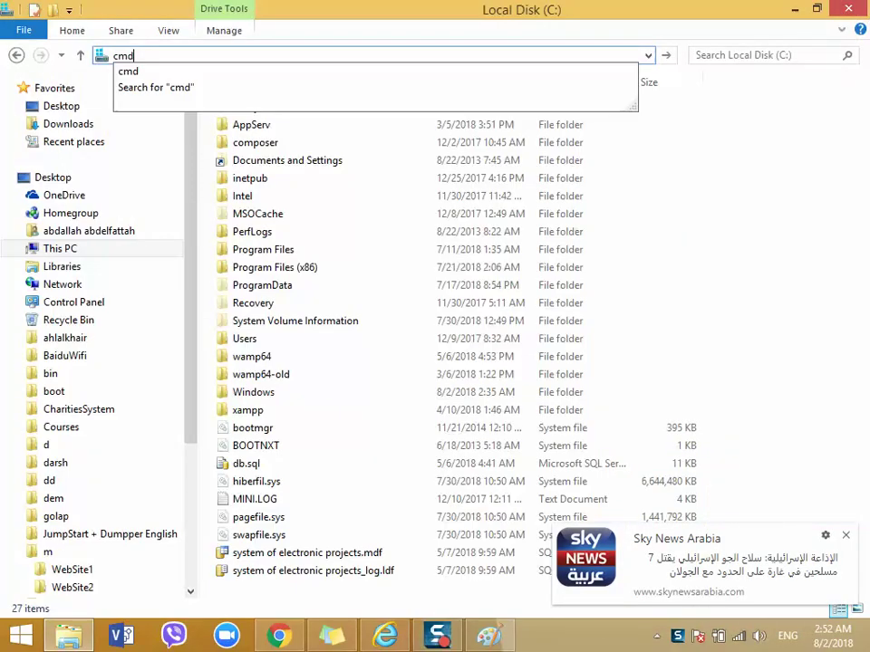
key(Return)
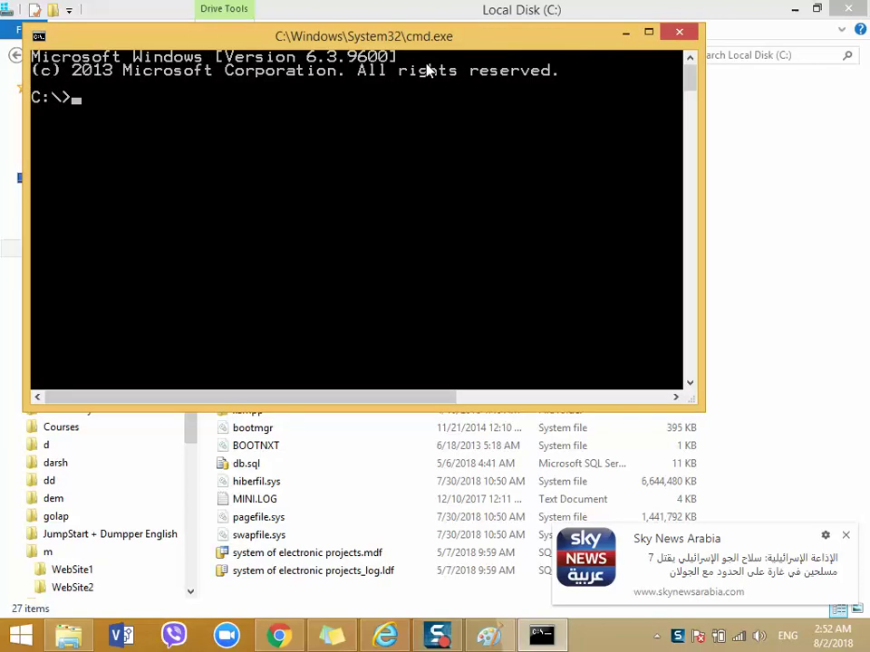
click(681, 34)
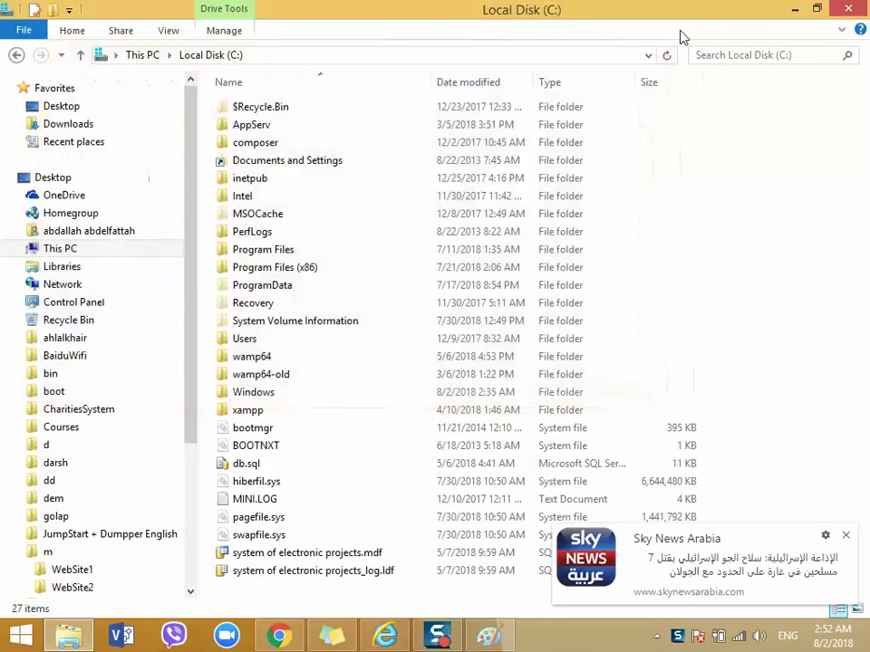
Step: Open the wamp64 folder on Local Disk (C:) and copy its full path, C:\wamp64
double_click(294, 356)
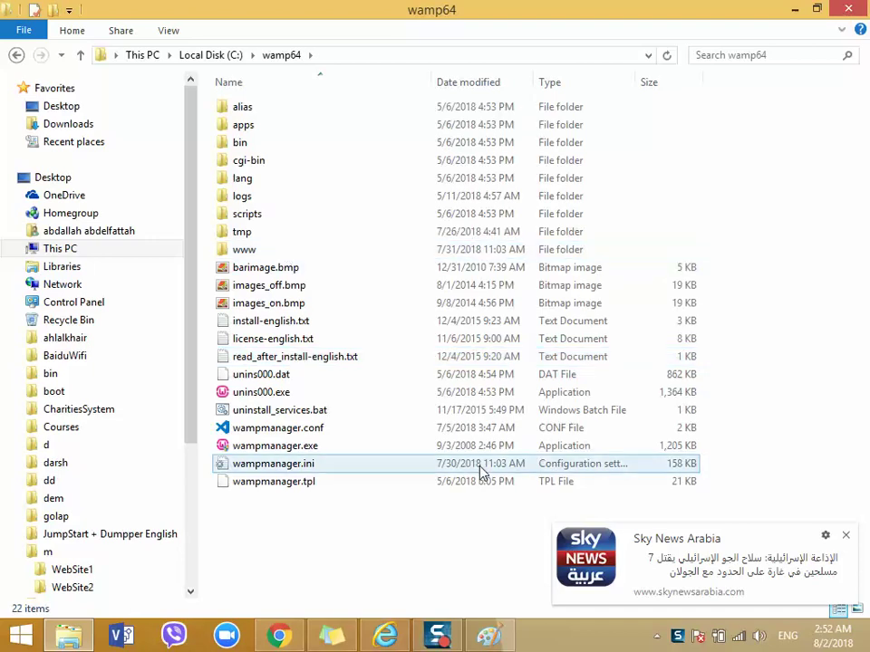
click(376, 55)
key(super+c)
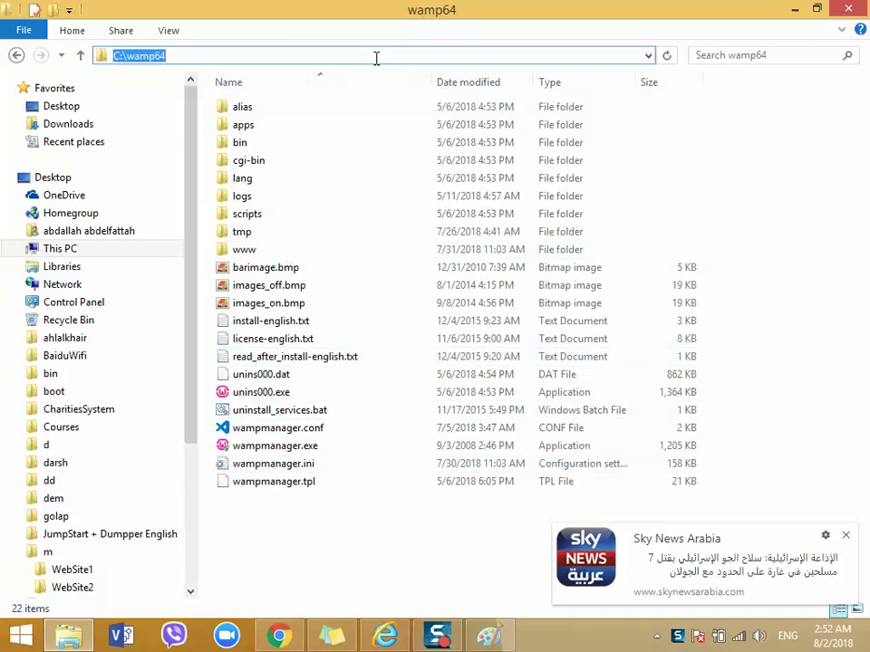
click(659, 637)
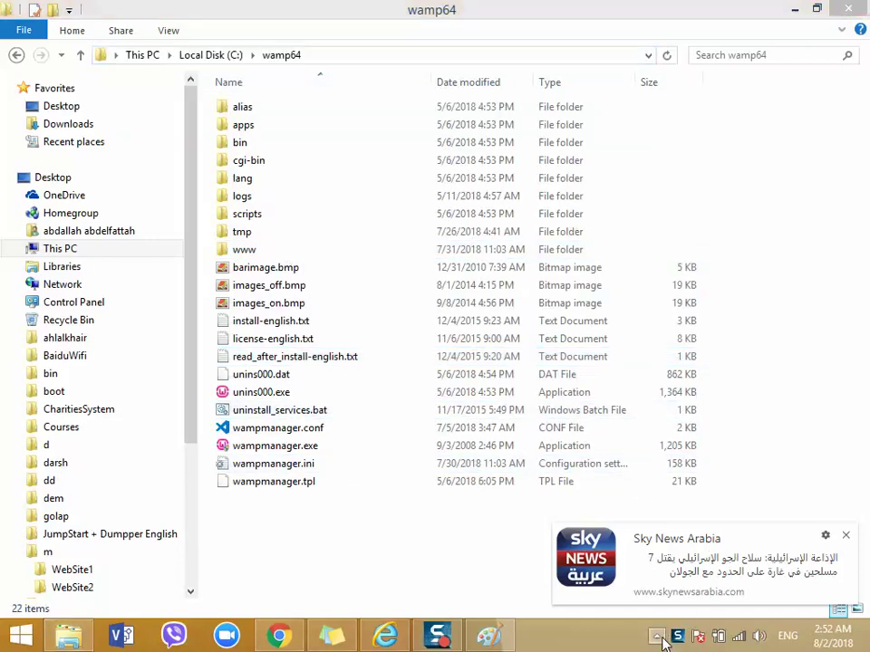
click(769, 272)
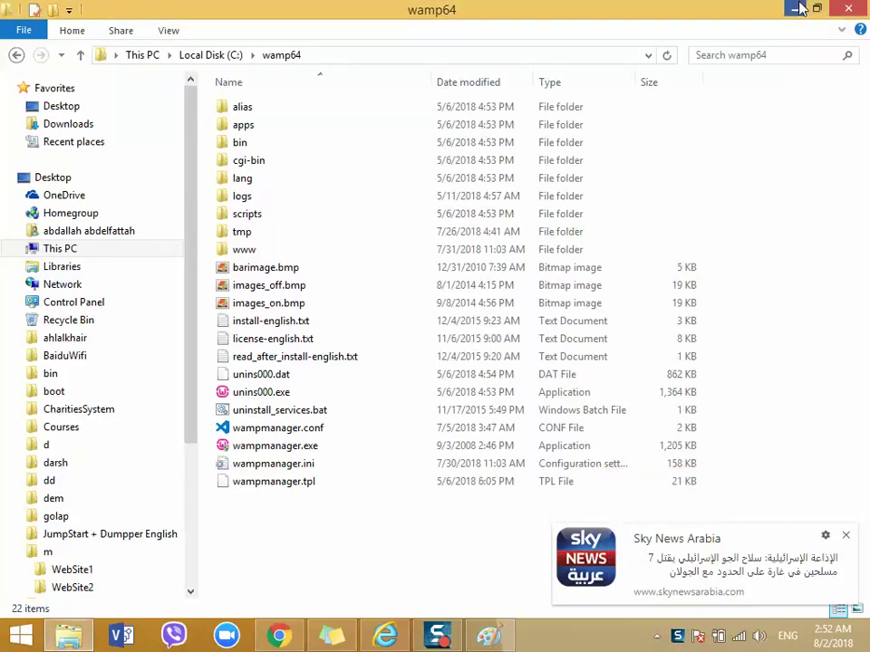
click(798, 9)
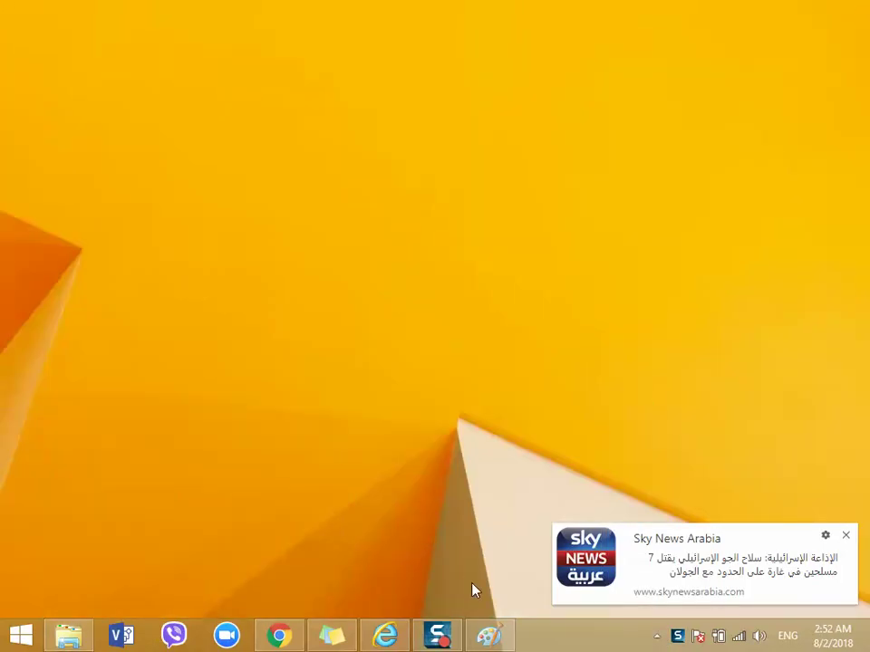
key(alt+Tab)
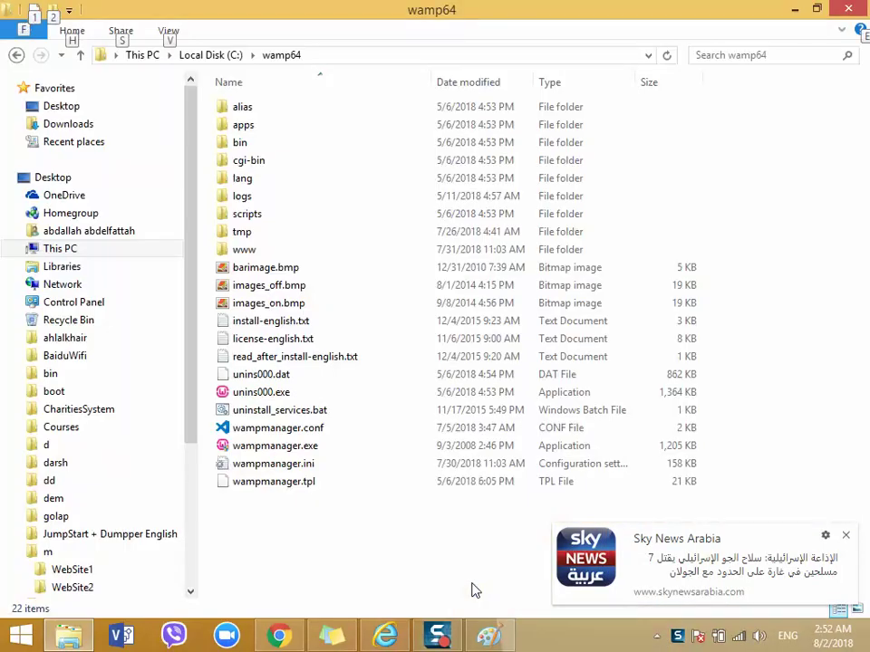
Step: Open Command Prompt, compose a cd command with the copied path C:\wamp64, and dismiss the window without running it
key(super)
text(cmd)
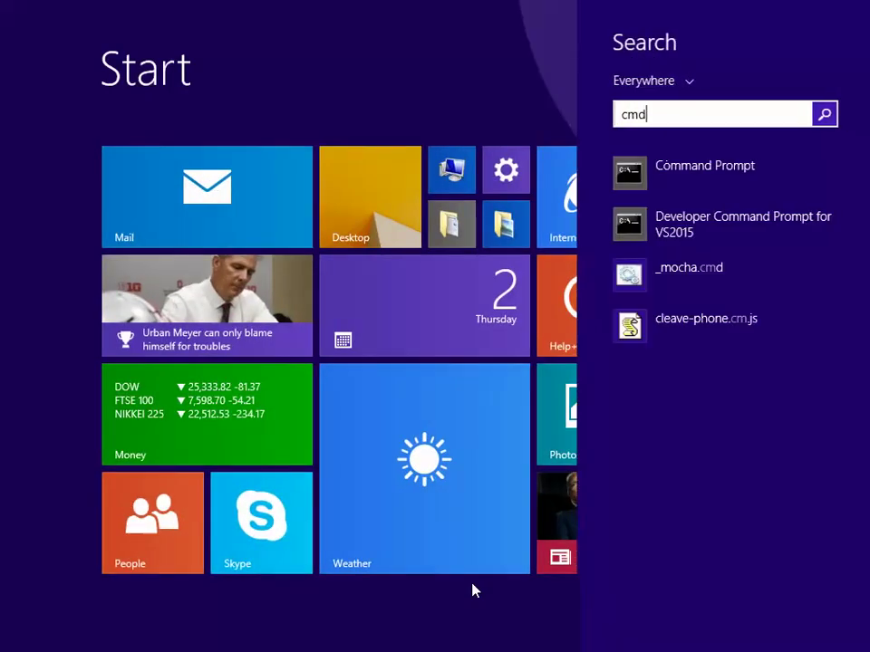
key(Return)
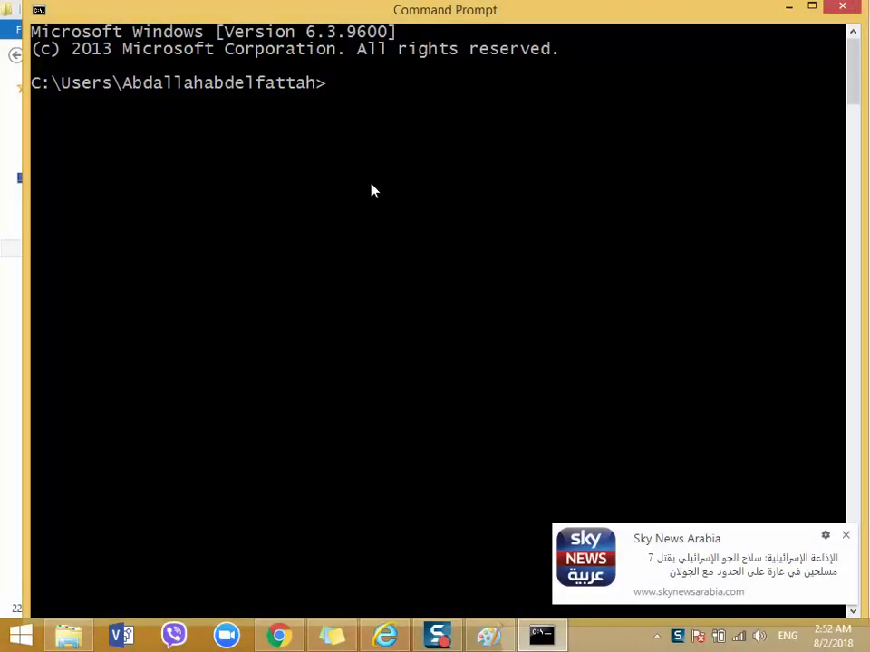
right_click(363, 126)
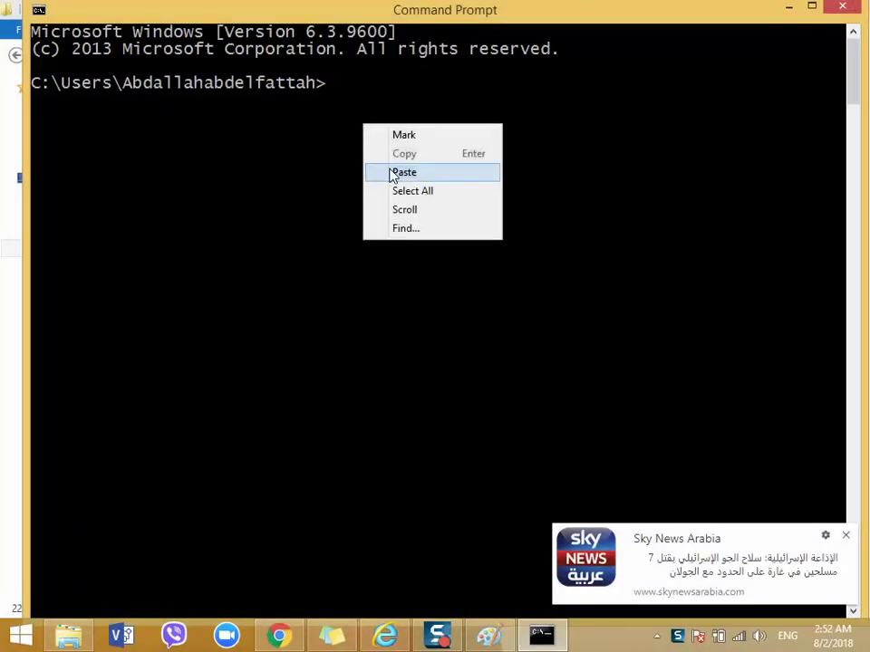
click(315, 153)
text(cd)
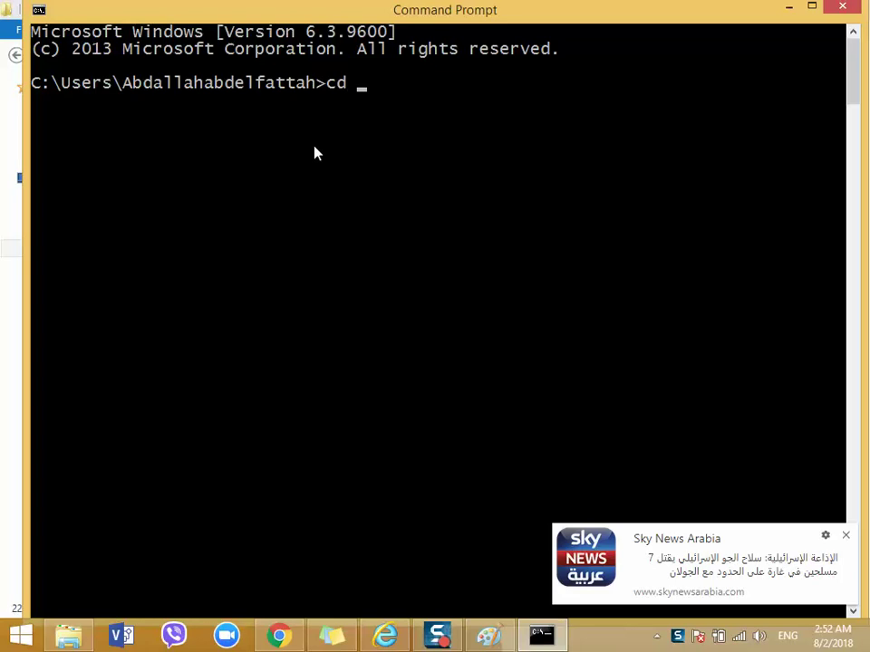
right_click(314, 154)
click(354, 194)
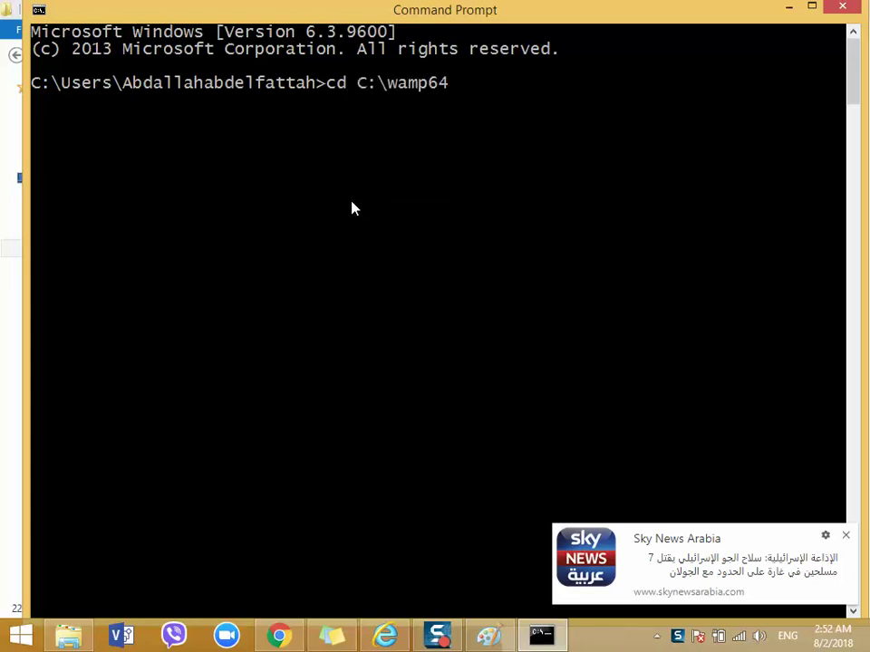
click(788, 7)
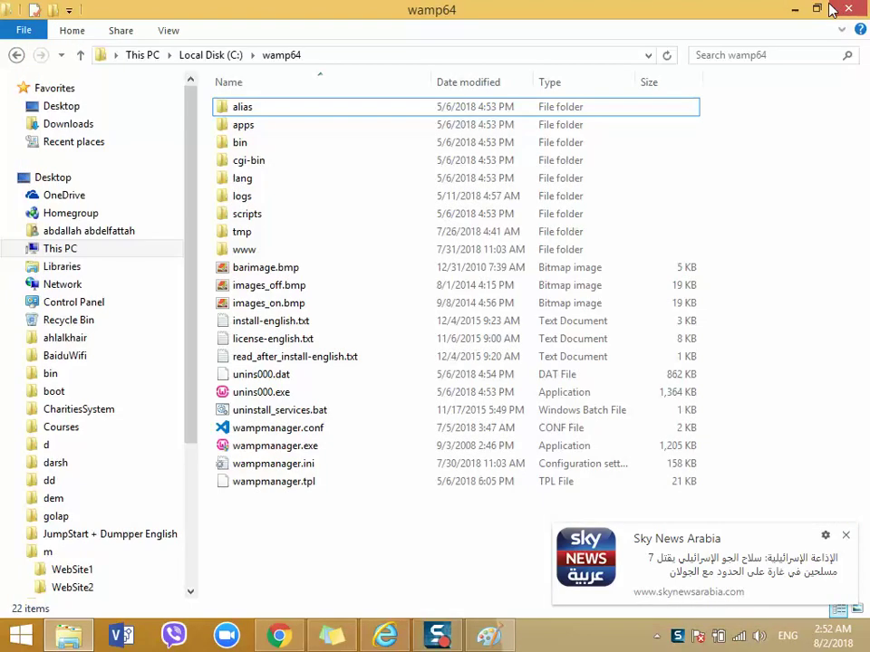
Step: Launch a command prompt at C:\wamp64 by entering cmd as the folder address, and close it again
click(343, 51)
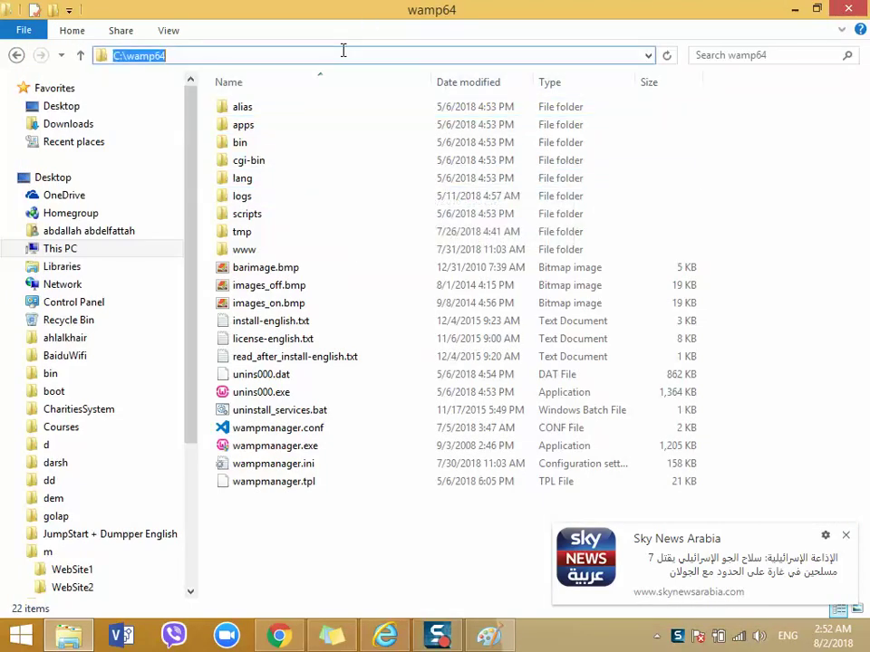
text(cmd)
key(Return)
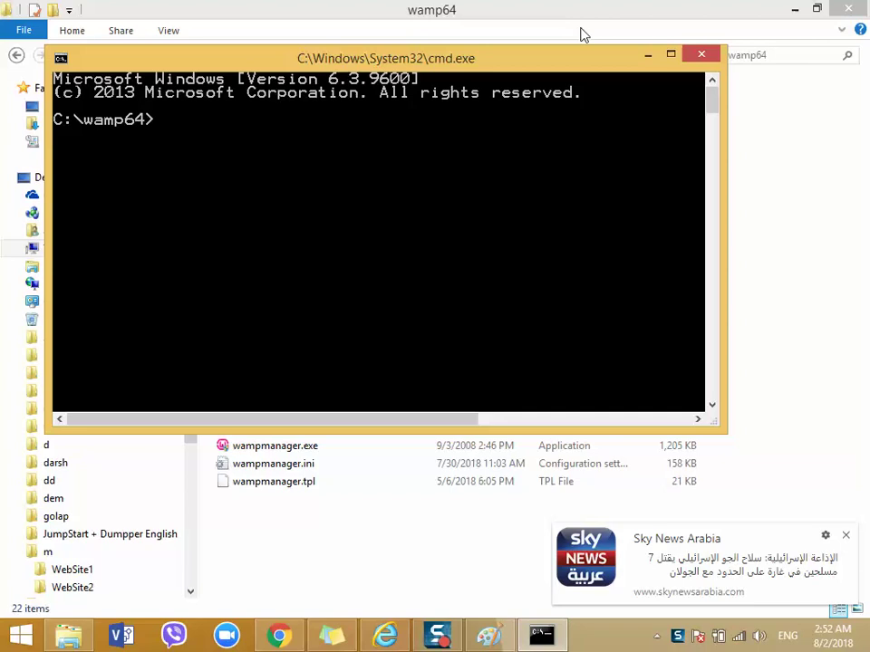
click(688, 58)
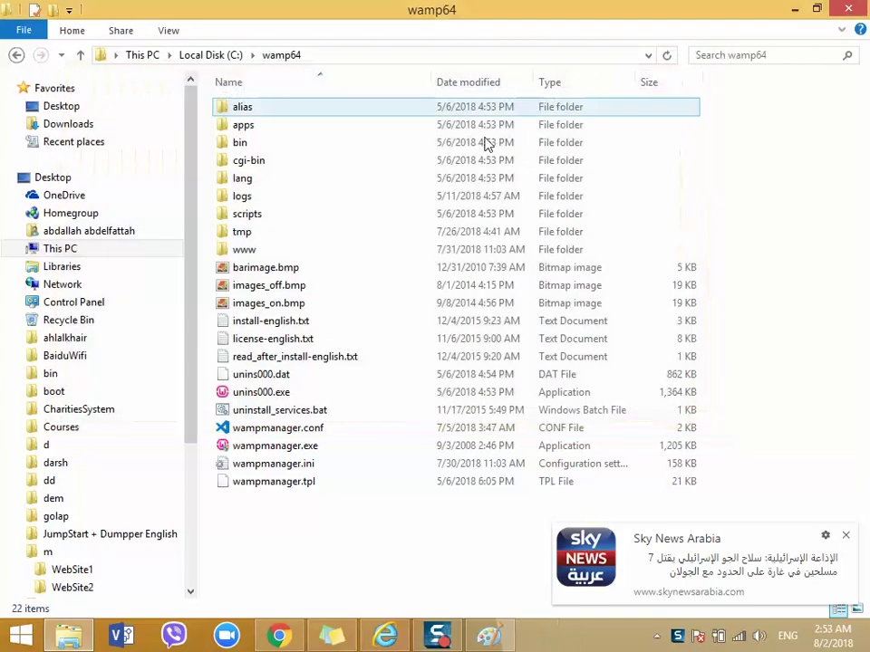
Step: Open the www folder, launch a command prompt there by entering cmd as its address, and close the prompt
double_click(342, 248)
click(379, 56)
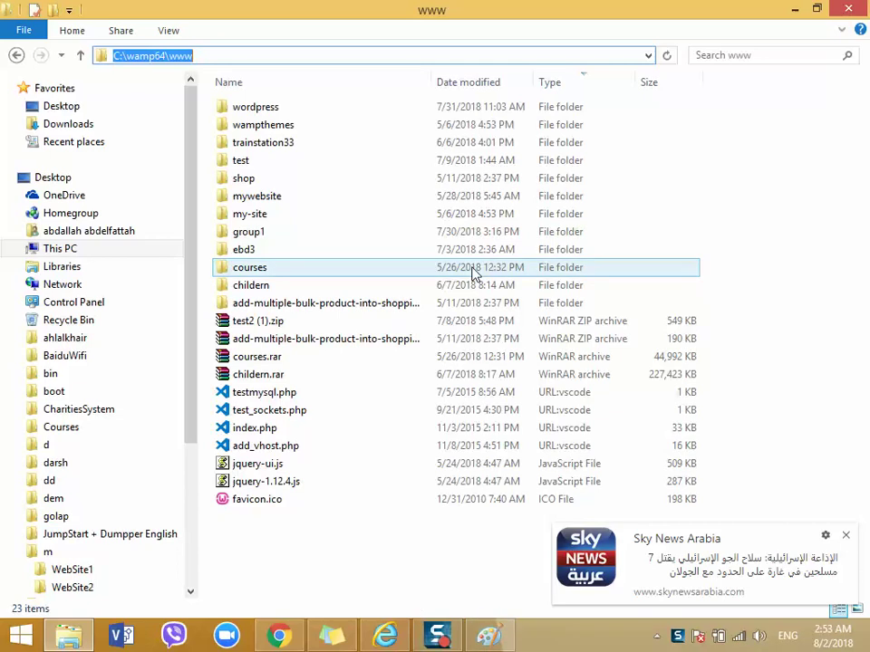
text(cmd)
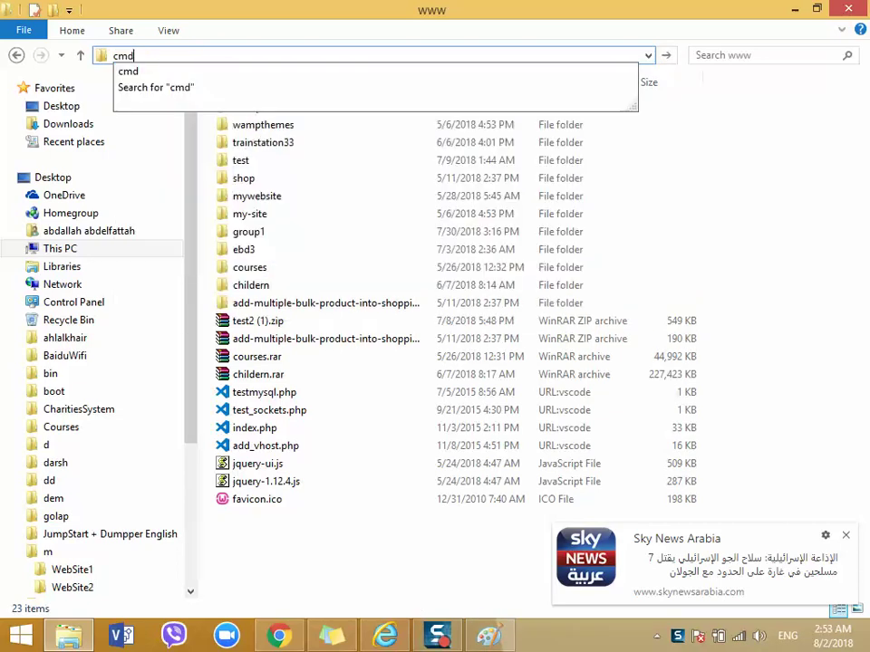
key(Return)
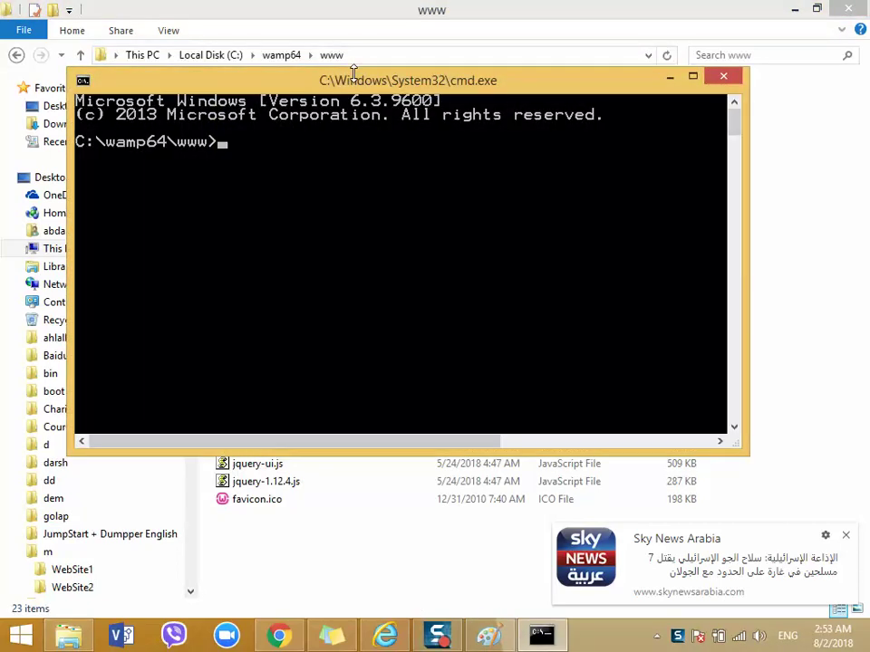
click(724, 77)
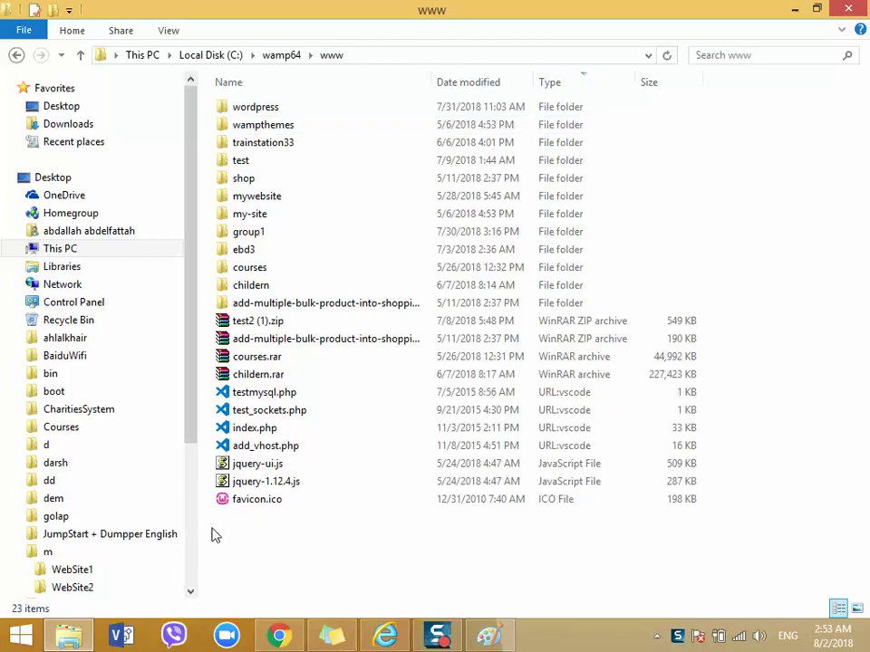
Step: Navigate to the lec40 folder at F:\senior22\group1\lec40
click(70, 637)
click(69, 636)
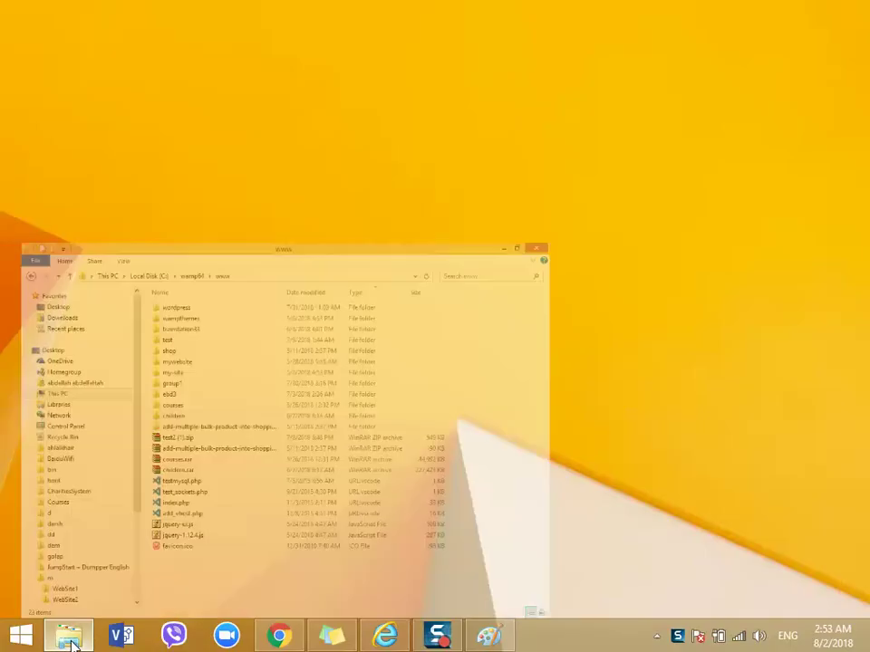
click(80, 266)
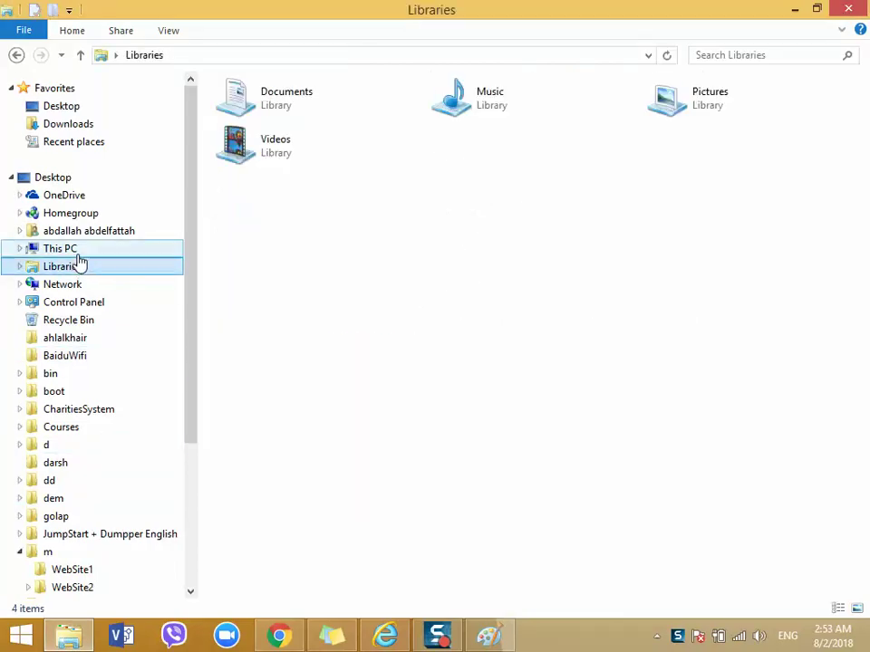
click(79, 256)
double_click(660, 238)
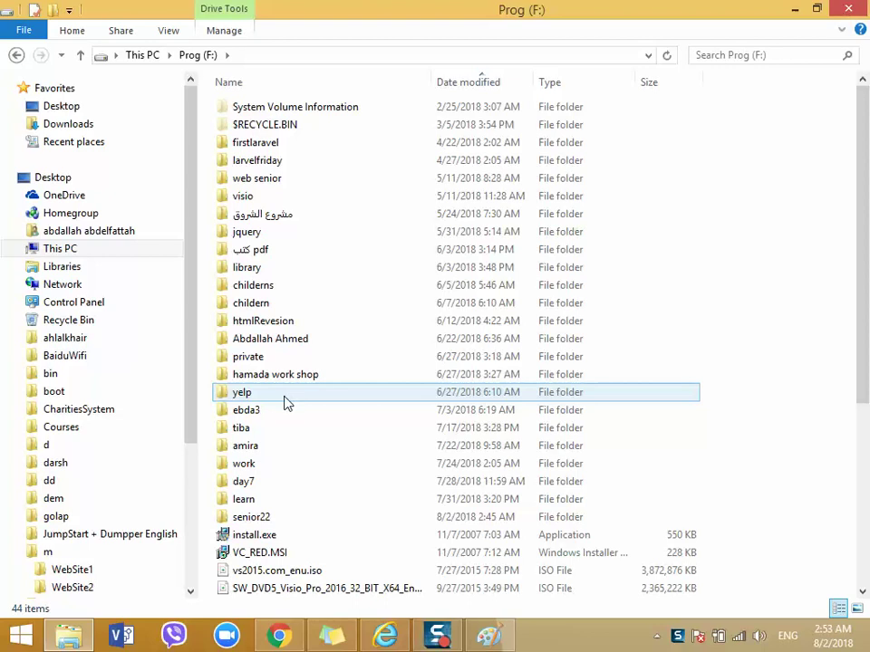
double_click(261, 518)
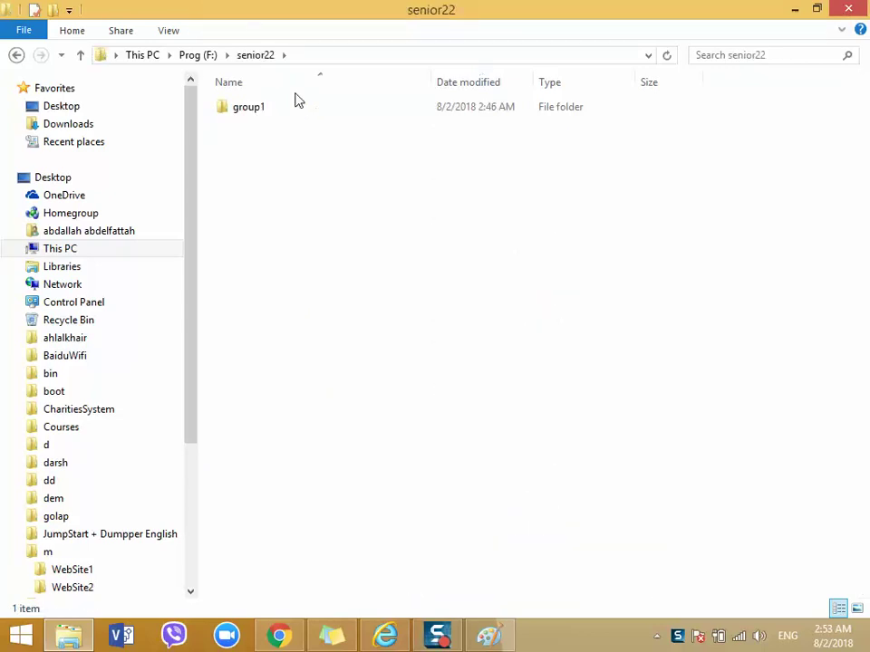
double_click(287, 107)
double_click(287, 107)
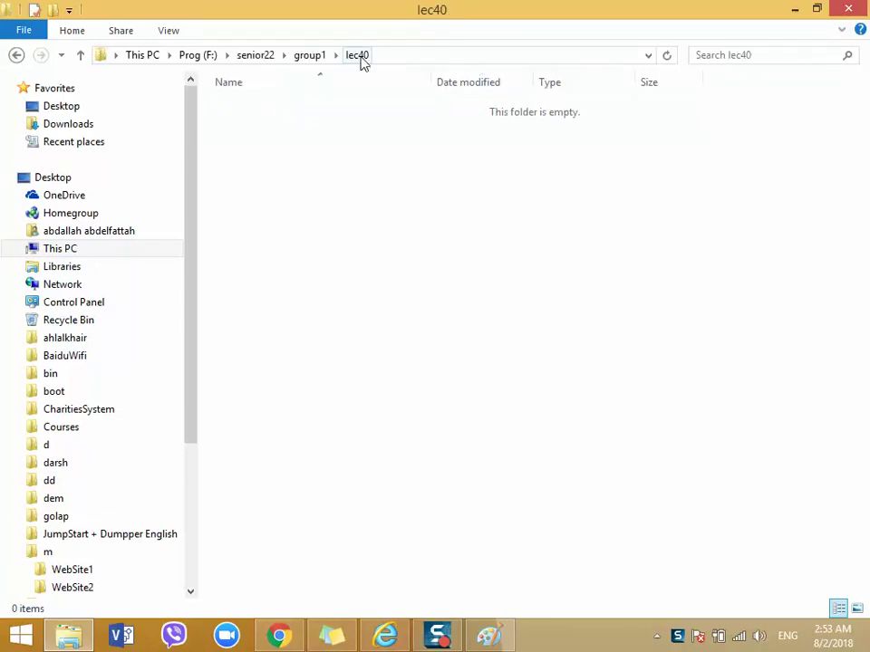
Step: Launch a command prompt in lec40 by entering cmd as the folder address, and run composer there
click(400, 54)
text(cmd)
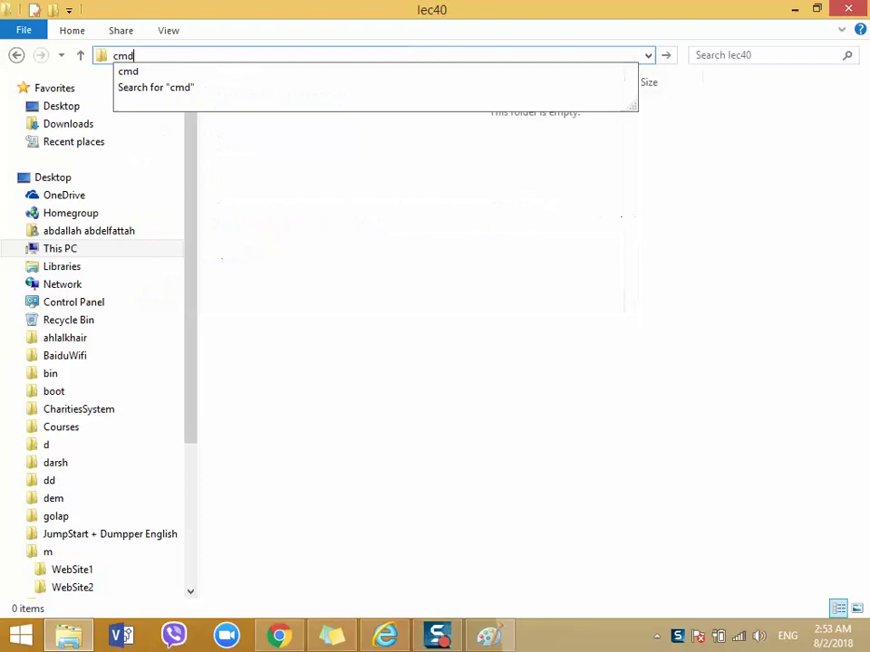
key(Return)
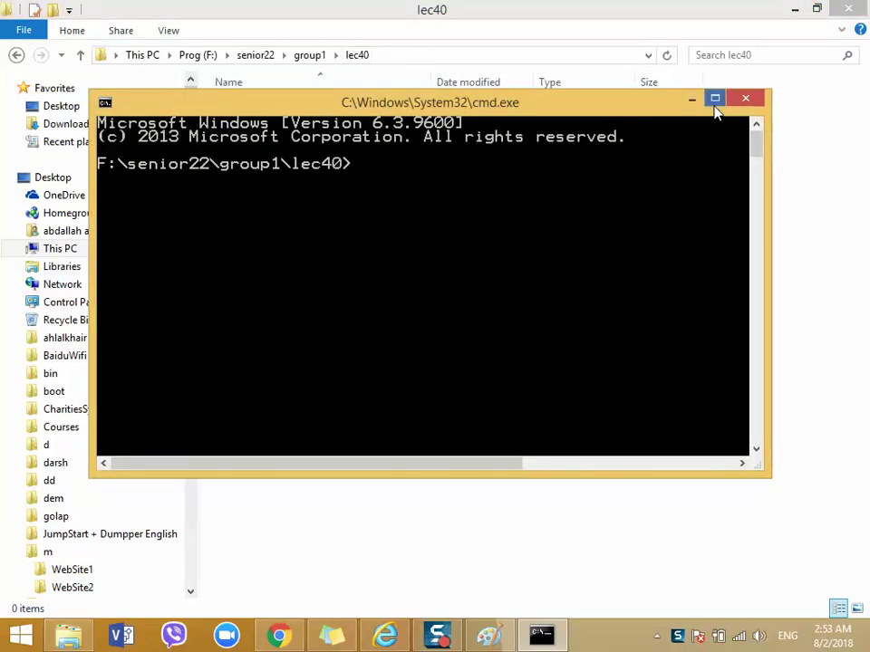
text(c)
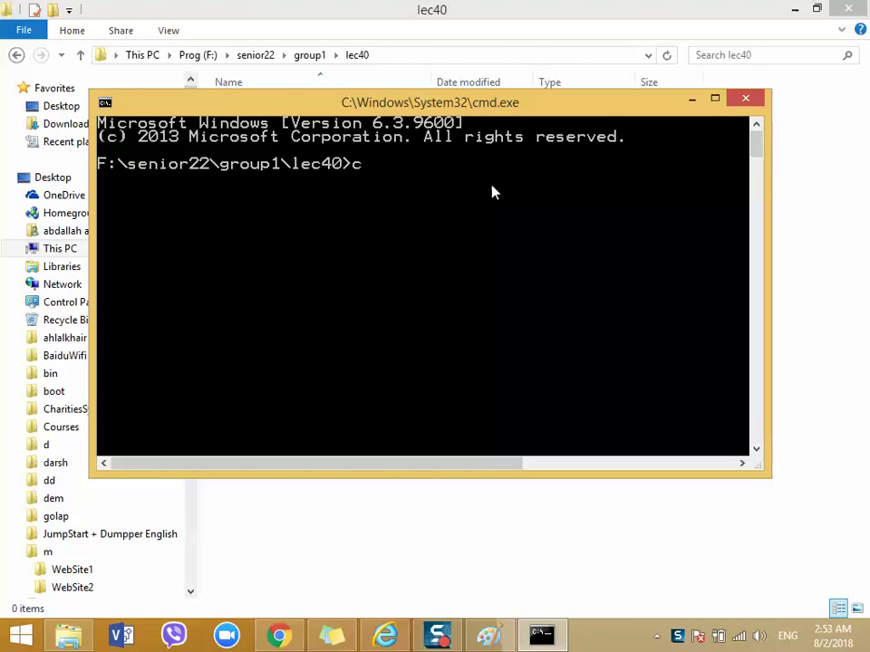
text(omposer)
key(Return)
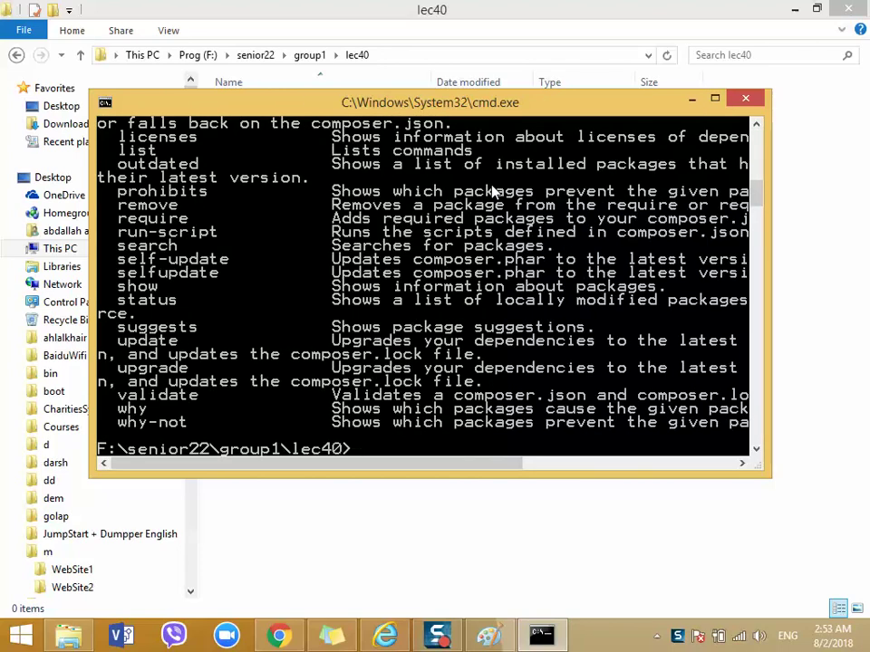
Step: Begin a cd command at the prompt and create a new folder named x inside lec40
text(d)
click(801, 253)
right_click(339, 153)
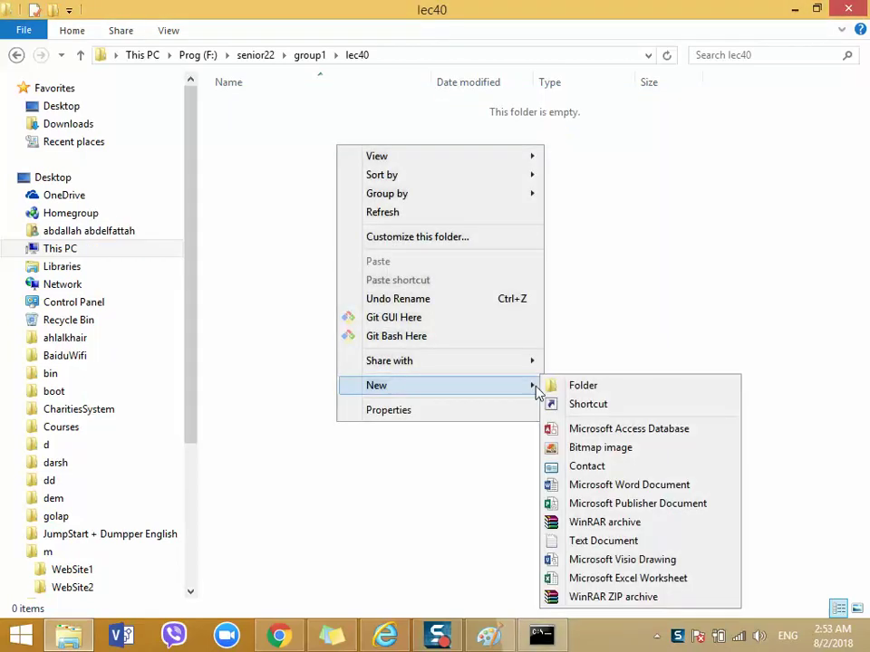
click(554, 384)
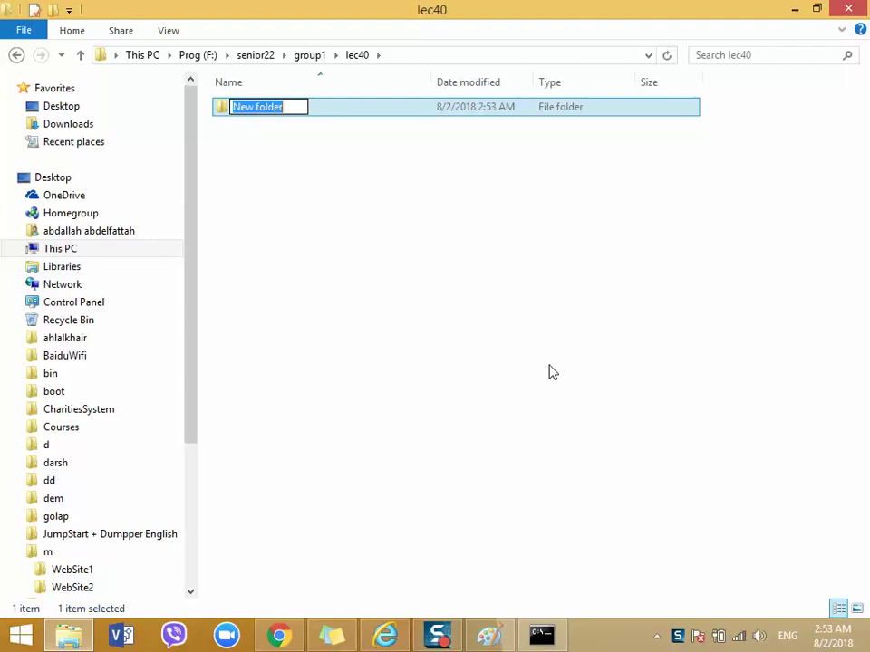
text(x)
key(Return)
click(524, 316)
Step: Complete and run the cd x command to move the command prompt into the new x folder
click(541, 637)
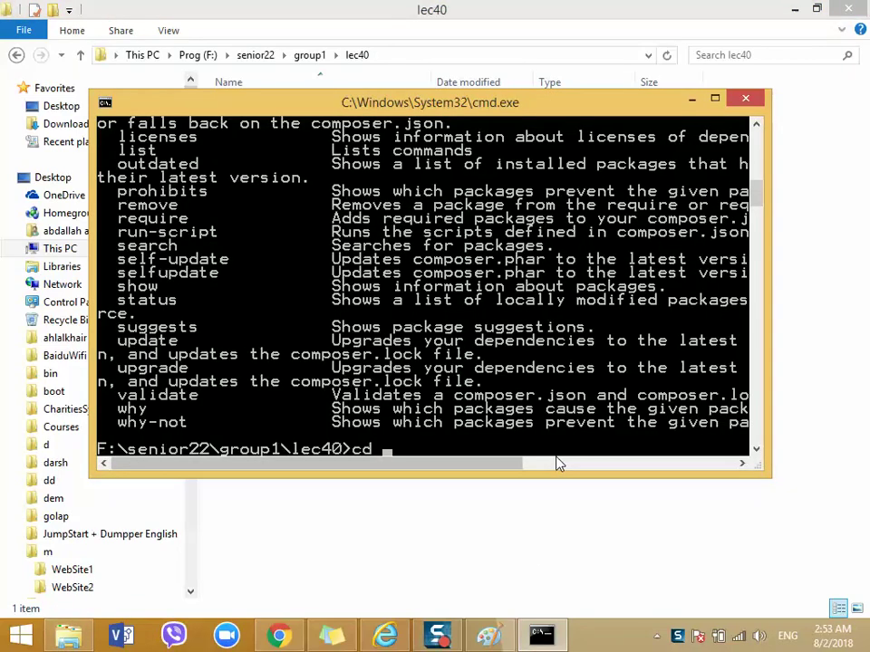
text(x)
key(Return)
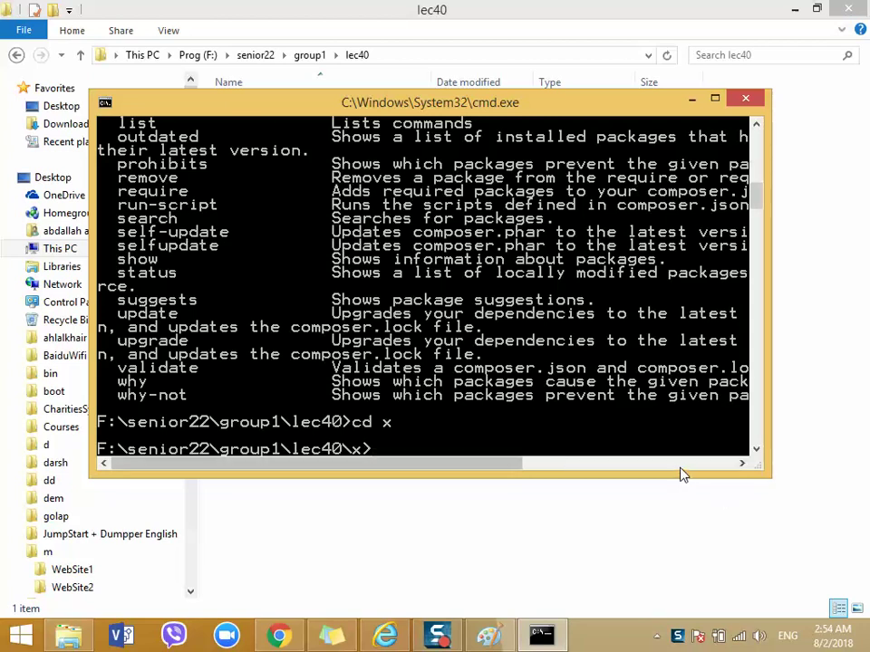
Step: Enlarge the command prompt window's height and set its screen buffer size to width 300 and height 310
drag(683, 475, 684, 568)
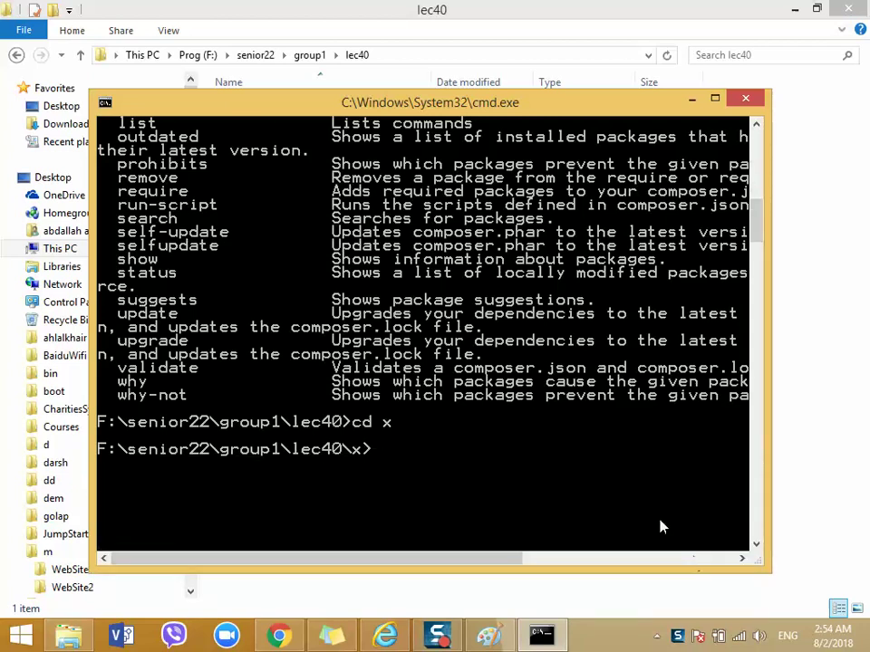
right_click(163, 110)
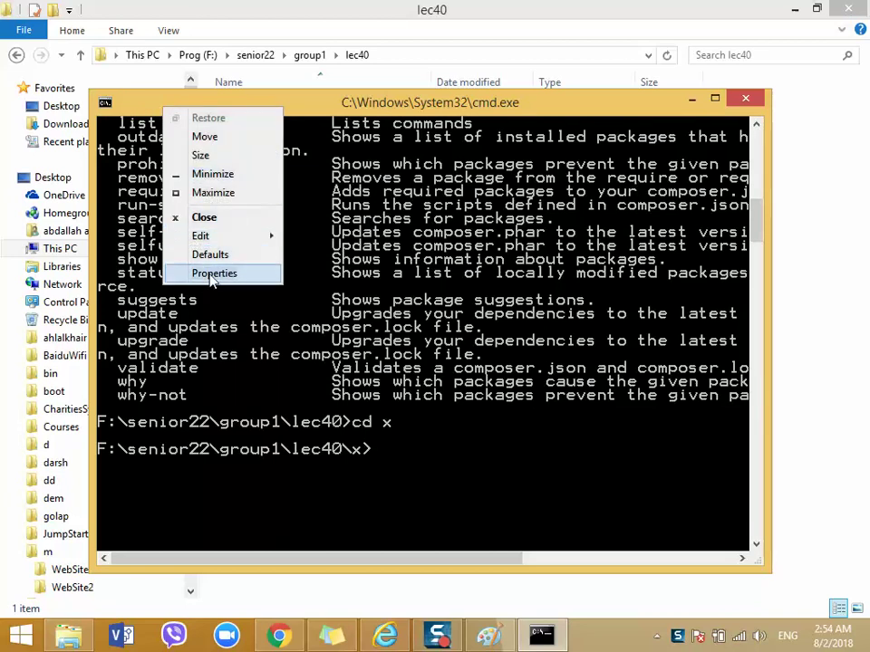
click(214, 274)
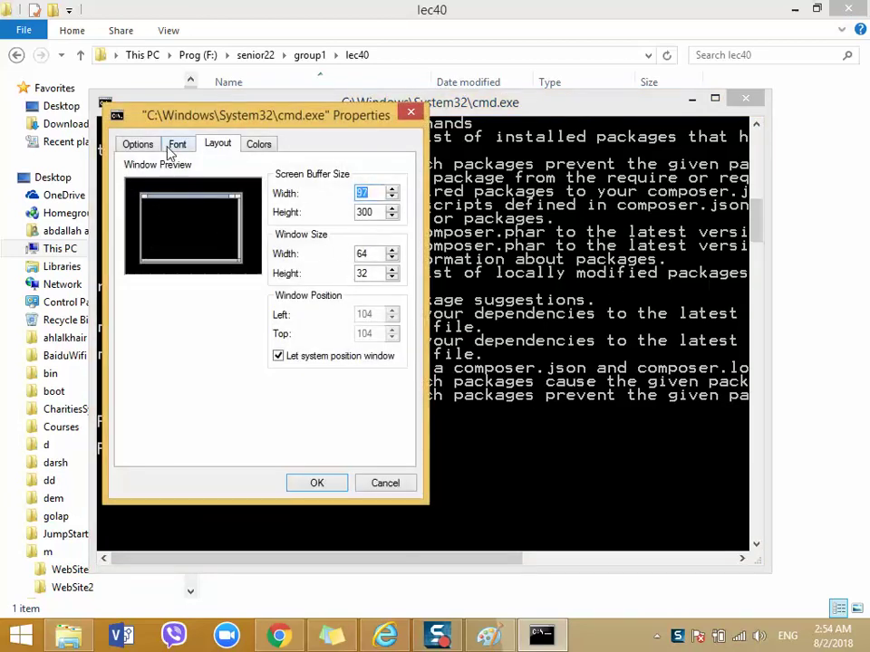
click(393, 209)
click(393, 209)
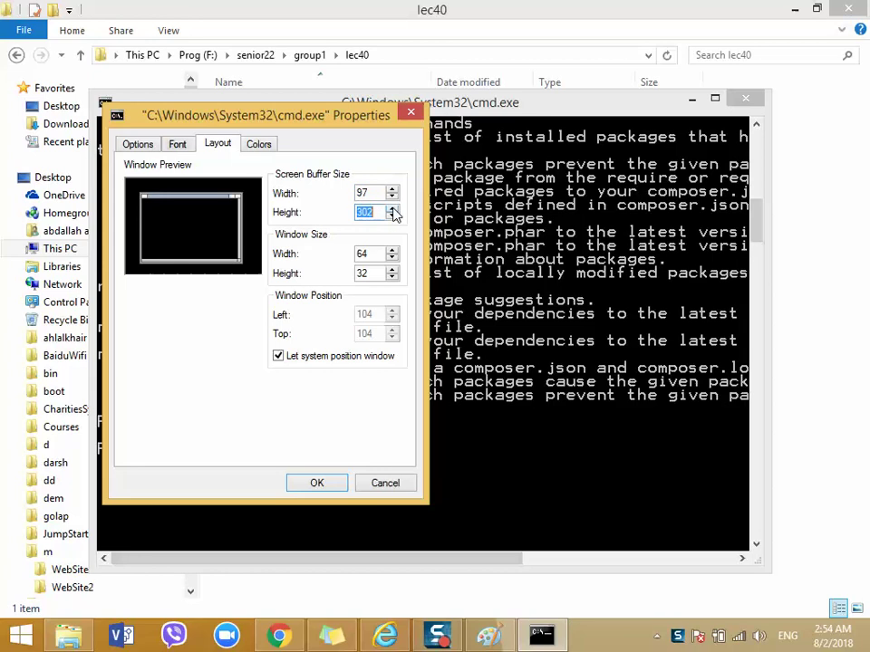
click(393, 209)
click(392, 209)
click(392, 210)
click(392, 210)
click(392, 190)
click(392, 190)
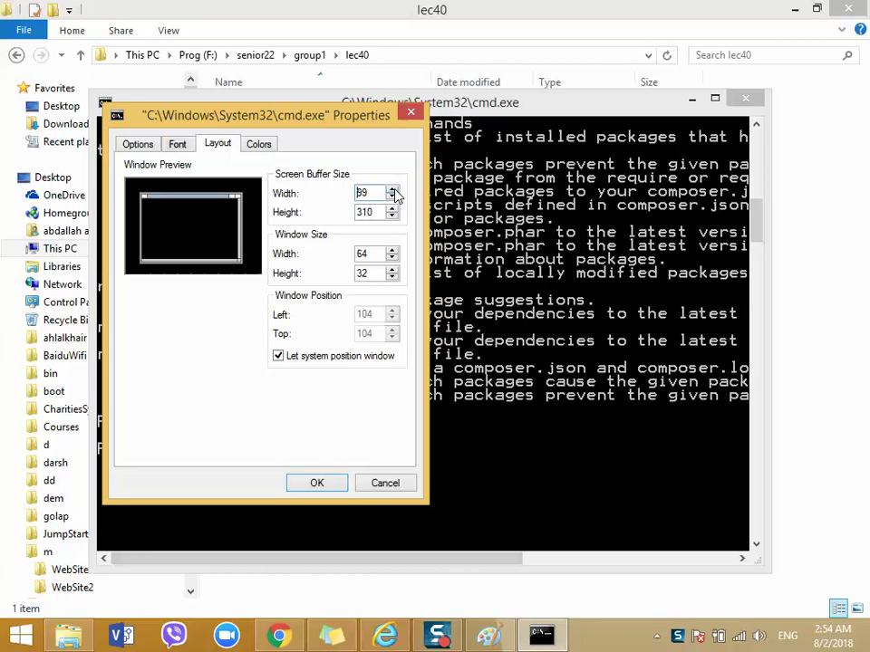
click(393, 189)
click(392, 190)
text(300)
Step: Set the command prompt's screen background to blue, apply the properties, and move the window higher on the screen
click(259, 143)
click(306, 279)
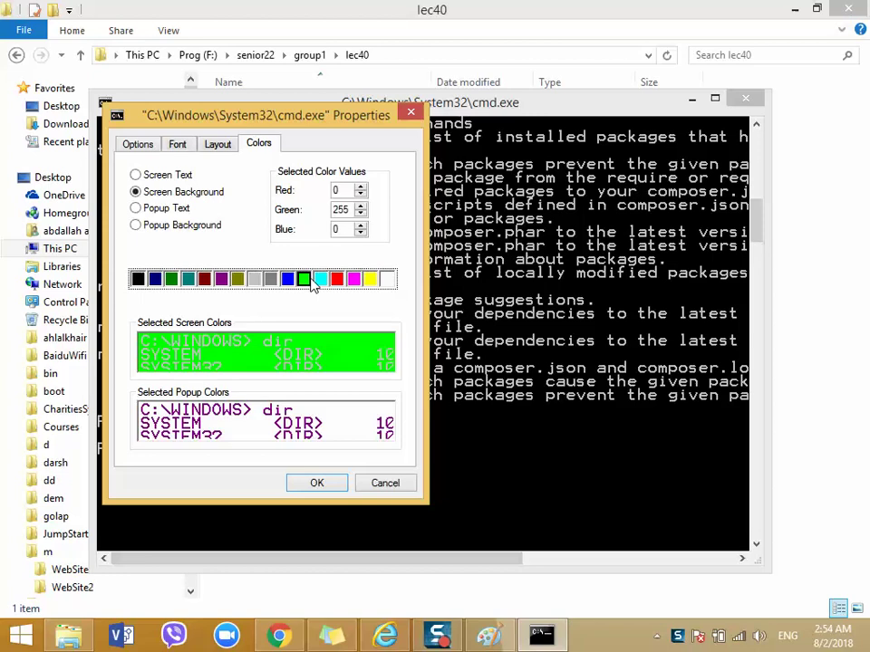
click(287, 279)
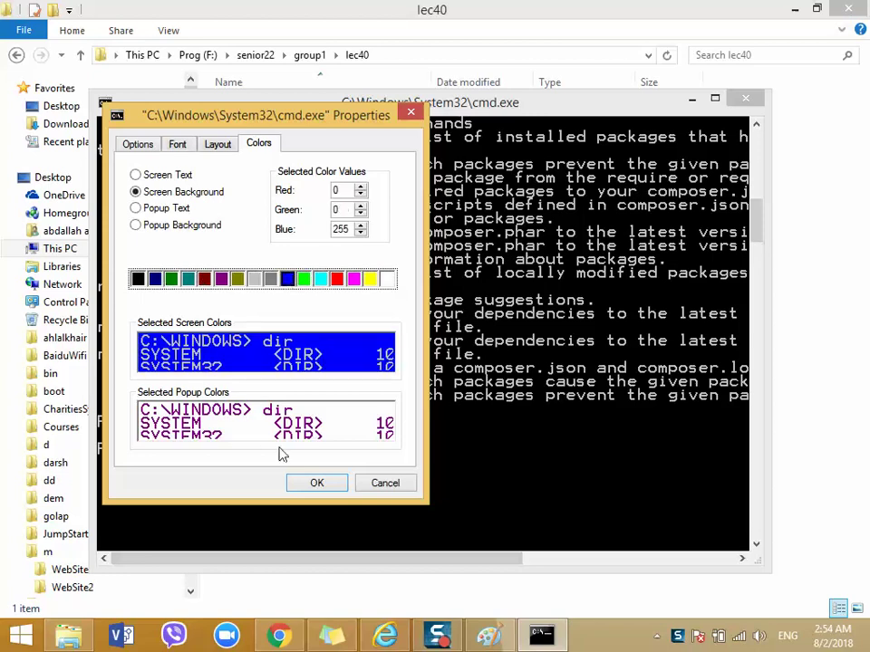
click(316, 483)
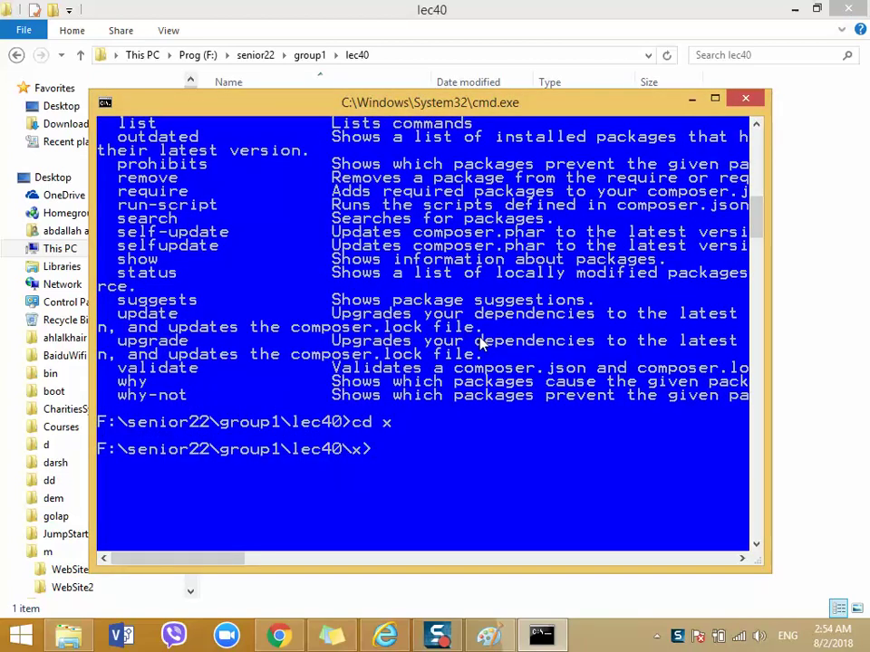
drag(605, 108, 614, 36)
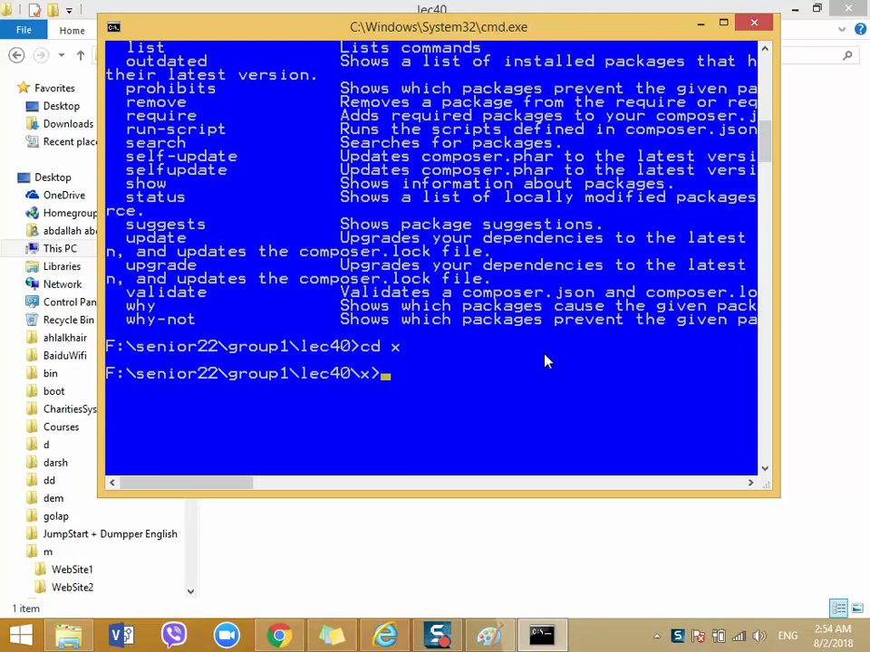
Step: Close the command prompt and permanently delete the x folder from lec40
click(754, 22)
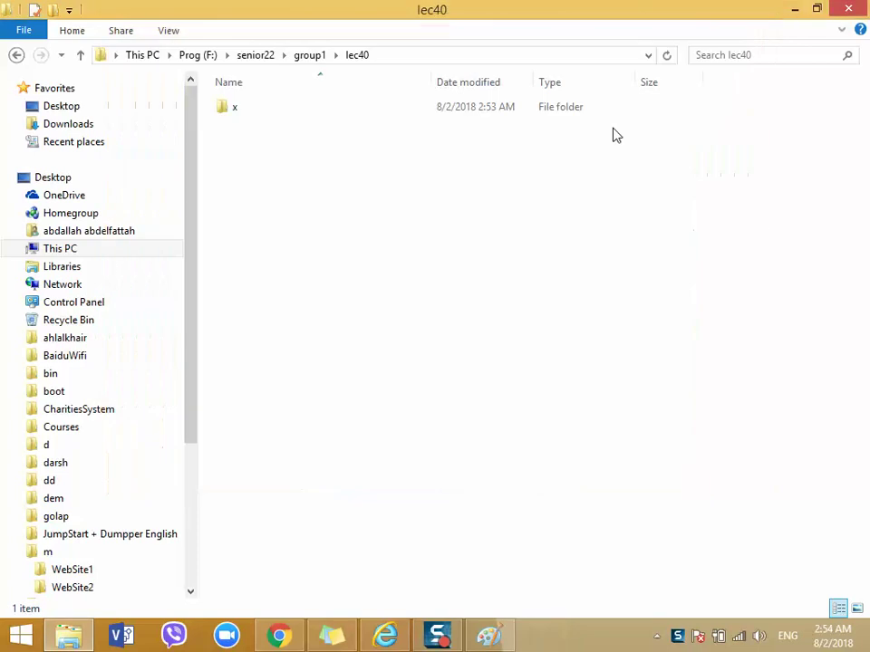
click(309, 55)
double_click(330, 107)
click(364, 113)
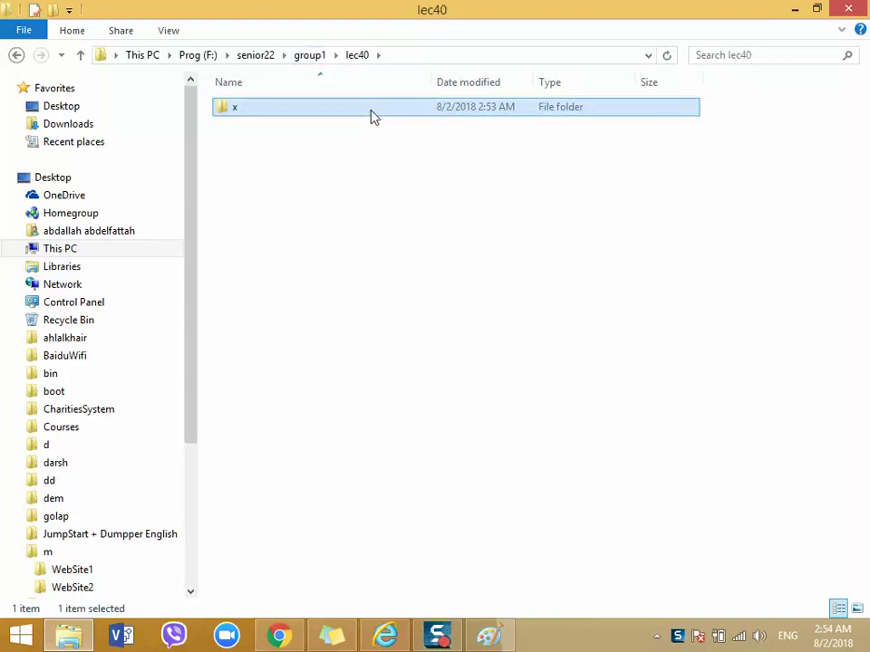
key(shift+Delete)
key(Return)
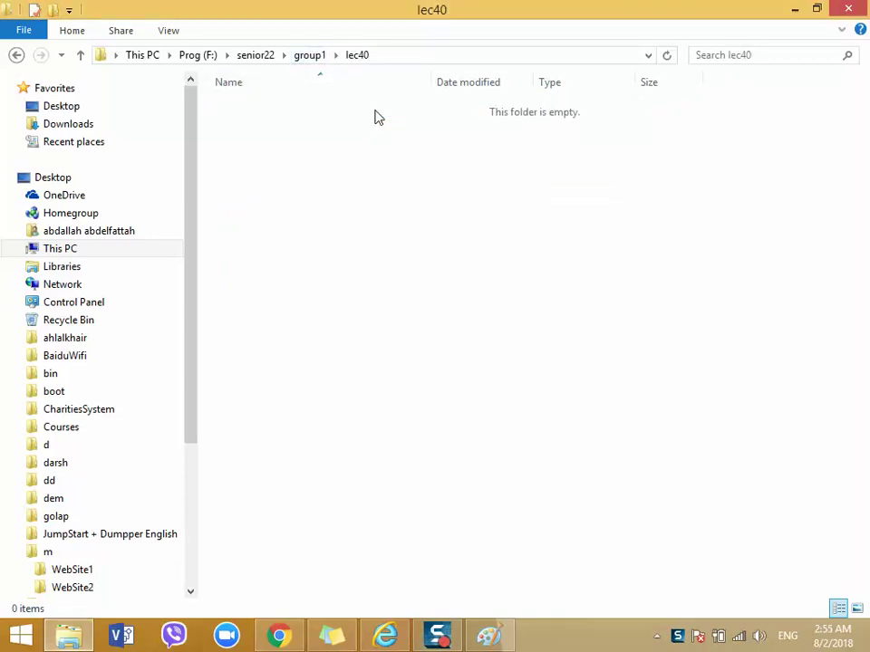
Step: Launch a fresh command prompt in the emptied lec40 folder by entering cmd as the folder address
click(385, 55)
text(cmd)
key(Return)
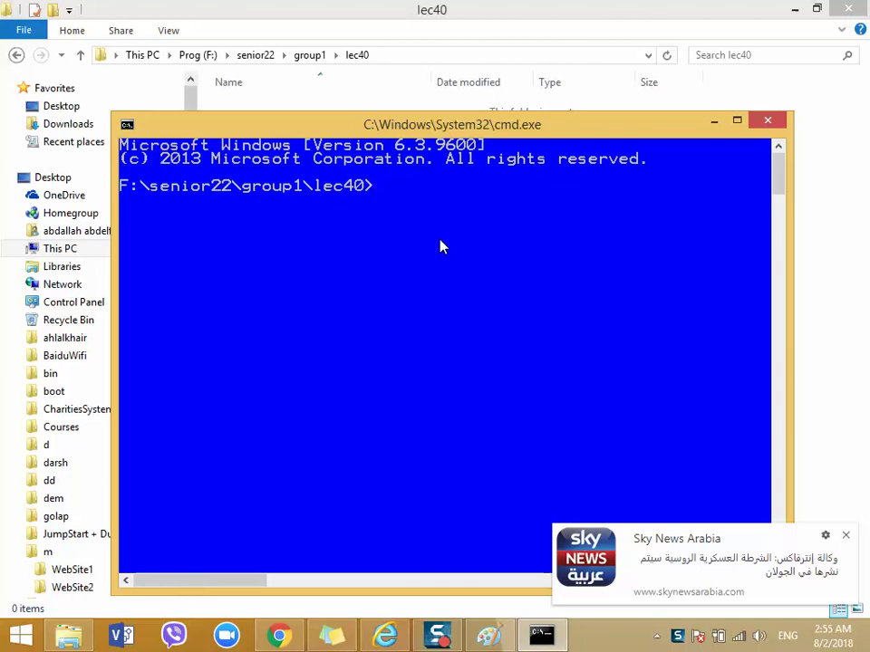
Step: Switch to Chrome and go back from the Composer download page to the Laravel 5.5 installation documentation
click(278, 637)
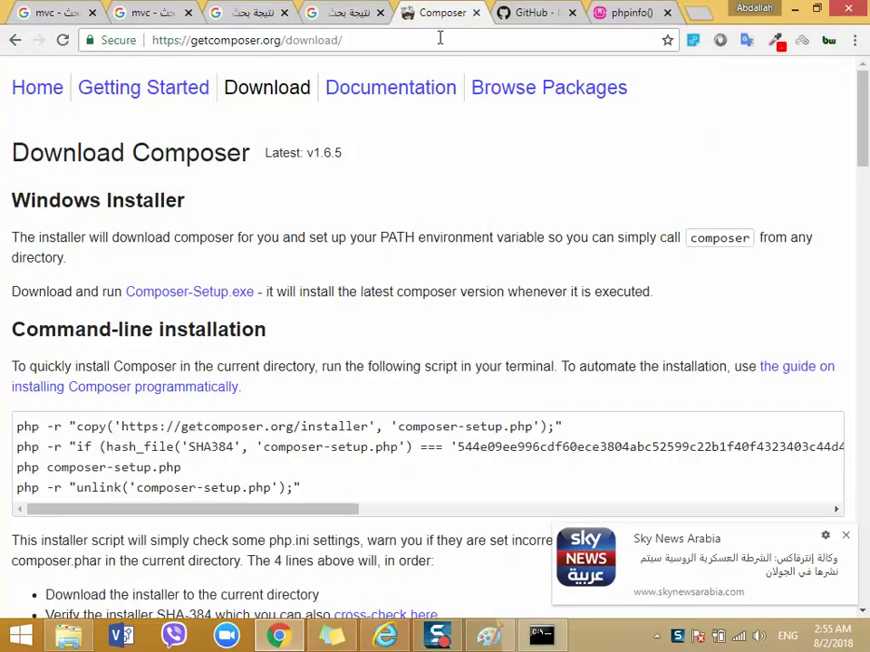
click(13, 40)
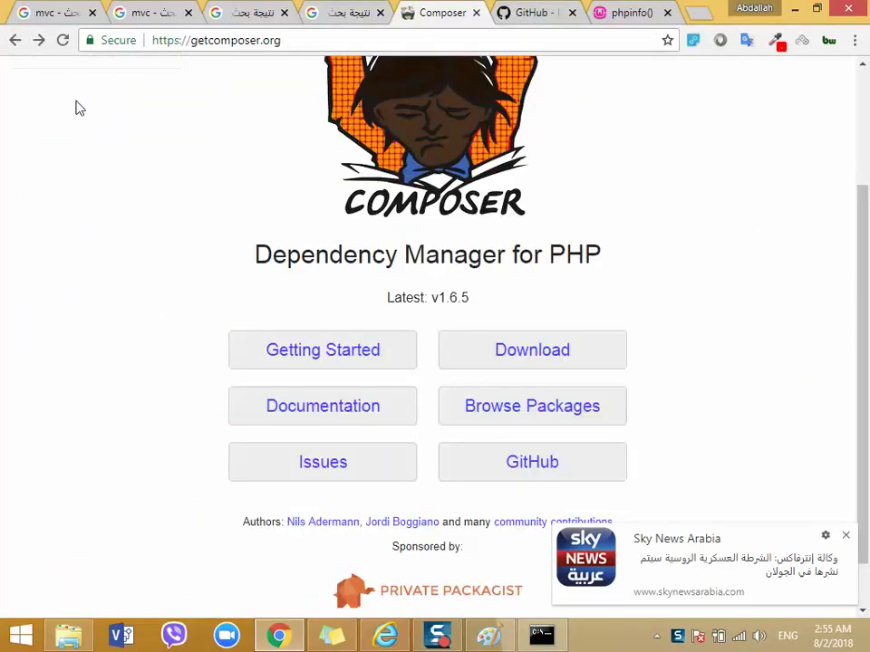
click(14, 40)
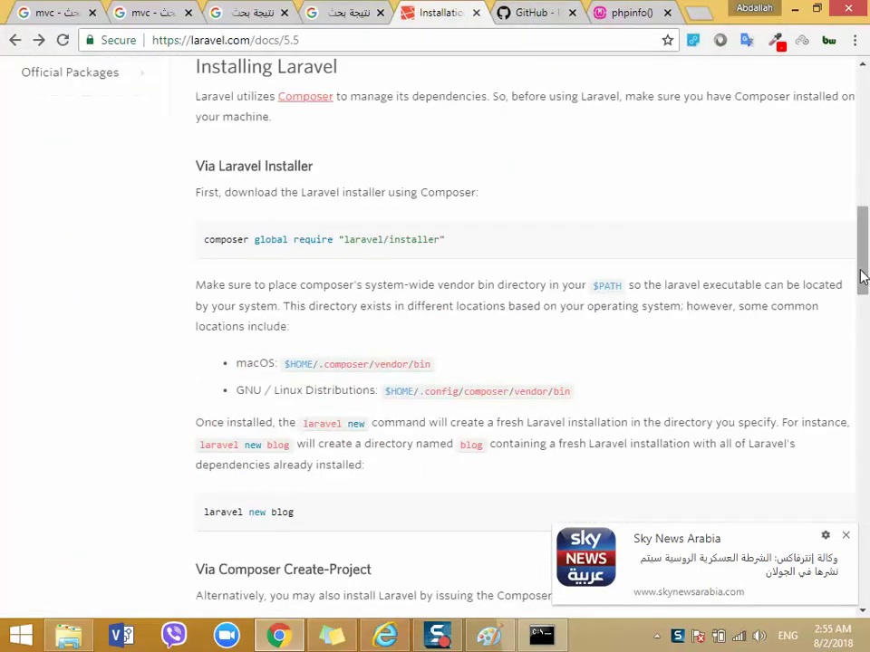
Step: Examine the Via Laravel Installer method, highlighting the composer global require "laravel/installer" and laravel new blog commands
drag(448, 241, 203, 255)
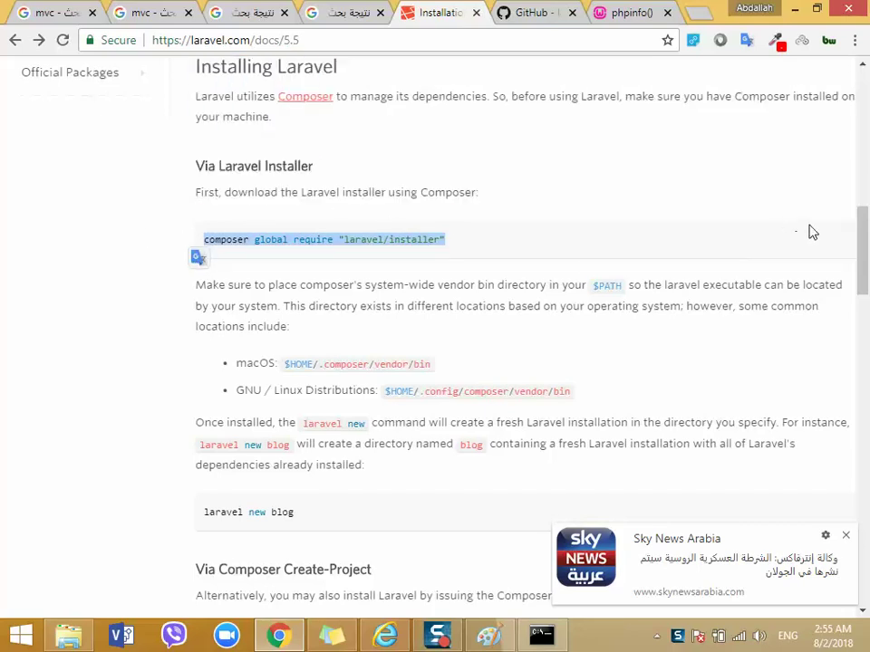
scroll(865, 245, down, 1)
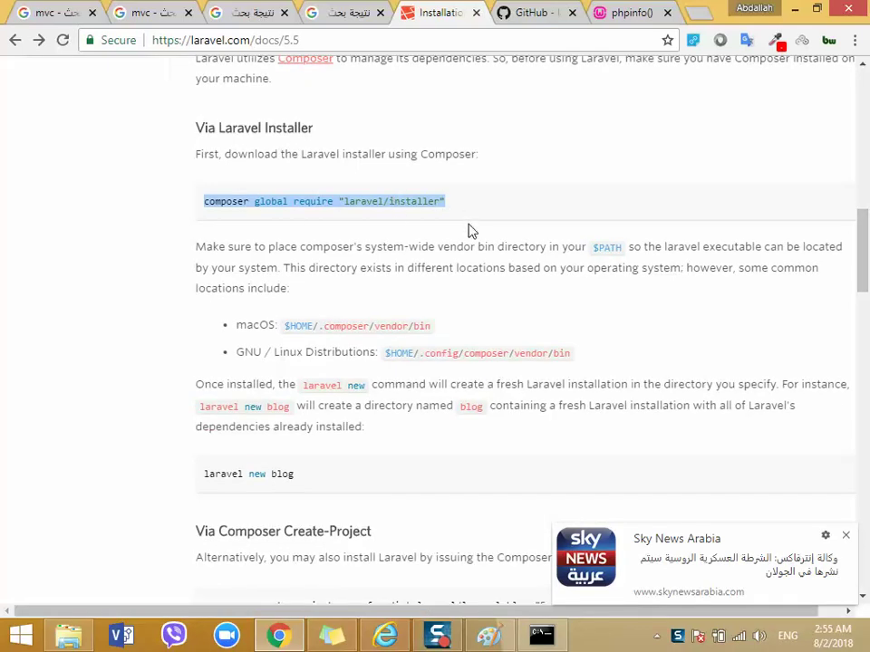
scroll(851, 245, down, 3)
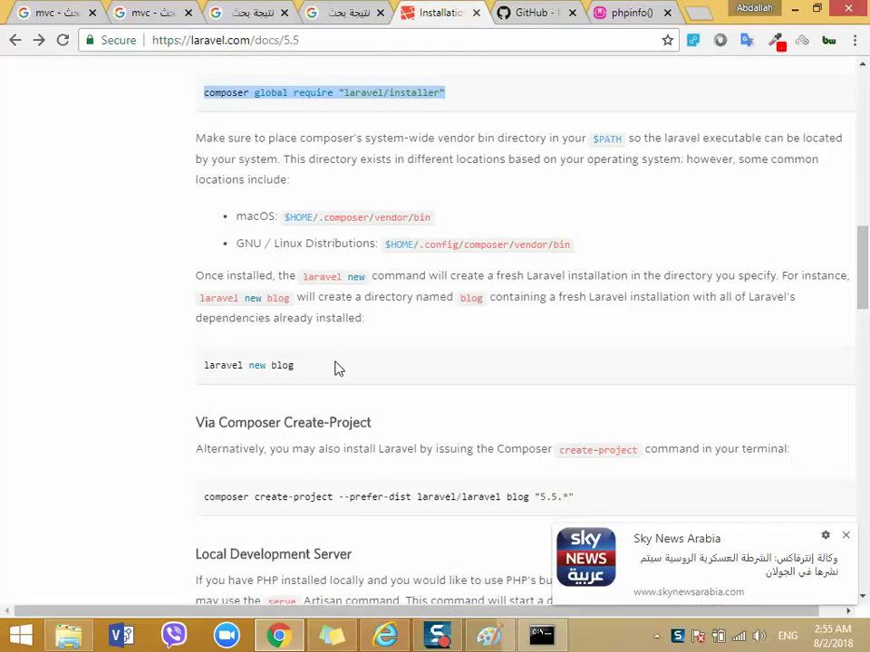
drag(326, 369, 205, 362)
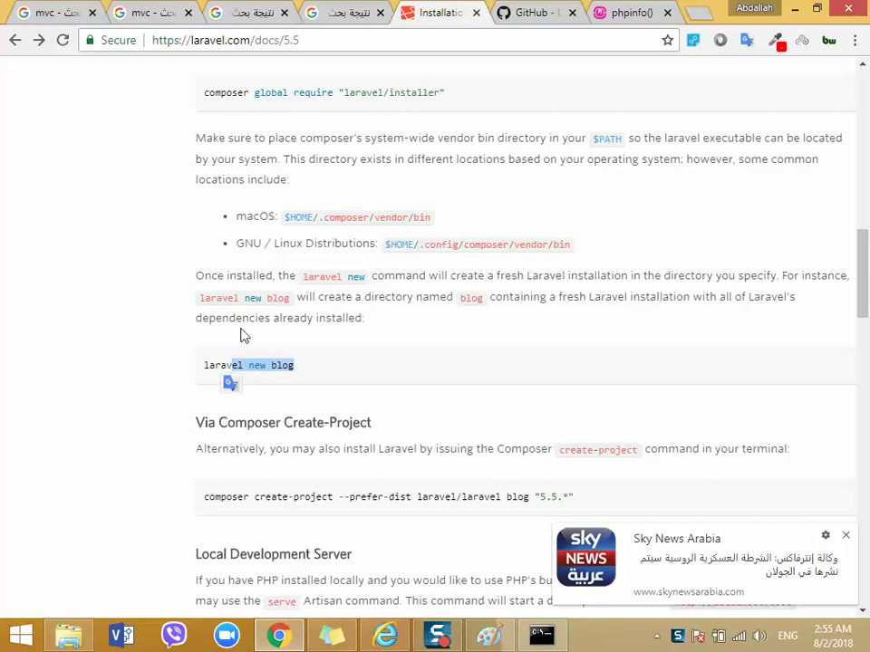
drag(452, 92, 205, 108)
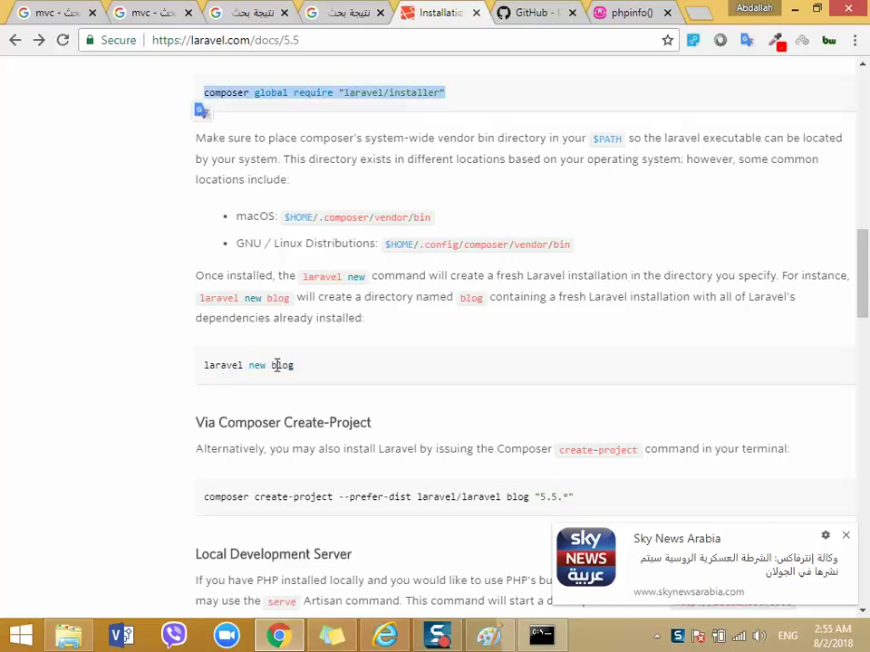
drag(296, 365, 202, 366)
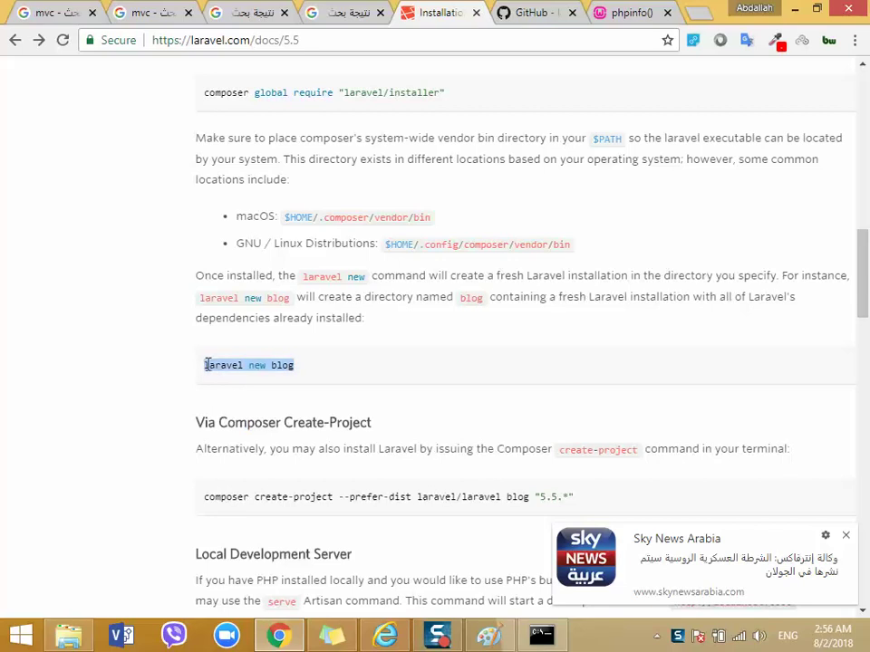
drag(207, 365, 216, 369)
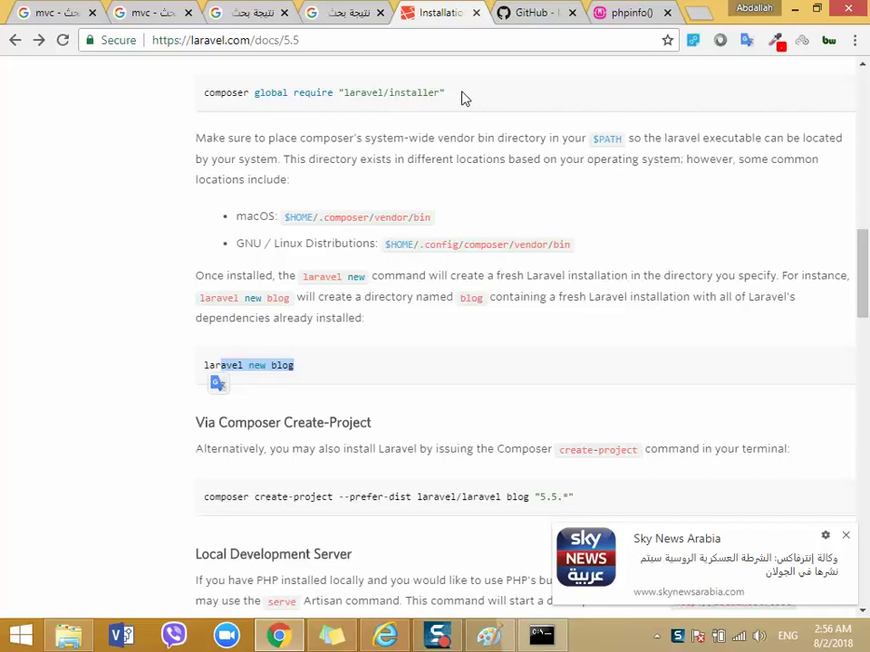
drag(446, 93, 389, 92)
Step: Compare the composer create-project --prefer-dist laravel/laravel blog "5.5.*" command with the two Laravel Installer commands
drag(863, 243, 865, 279)
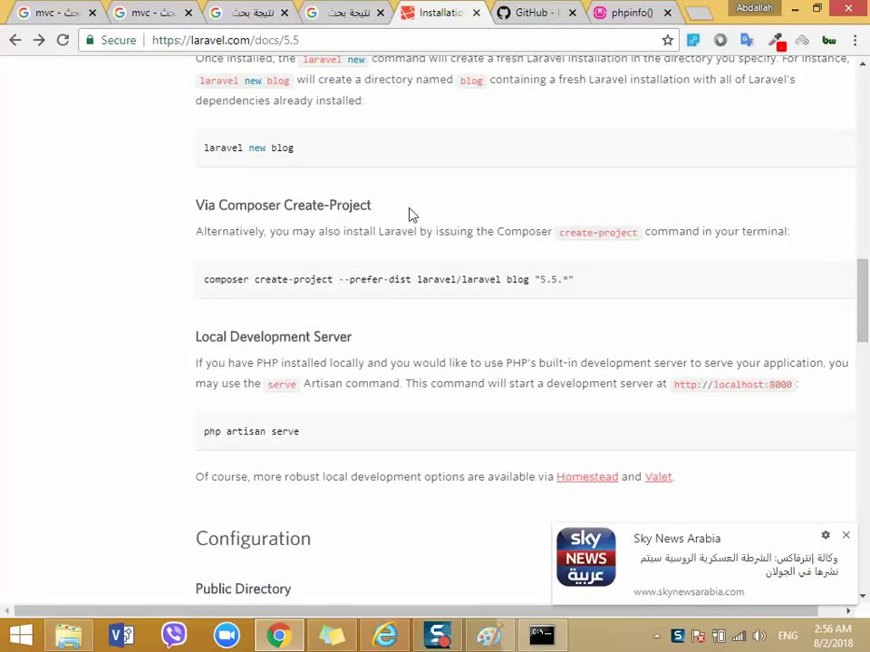
drag(567, 282, 194, 288)
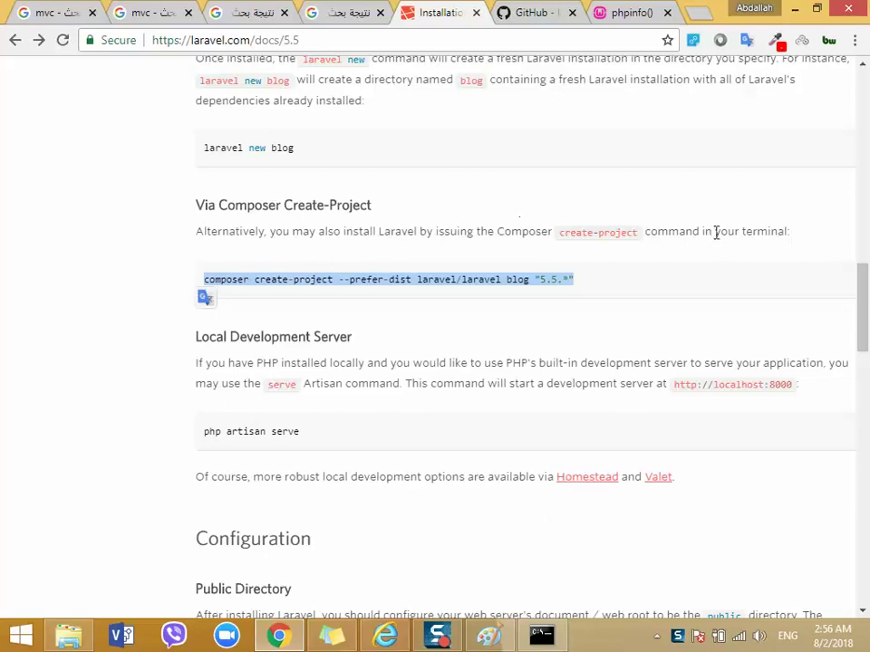
scroll(856, 286, up, 2)
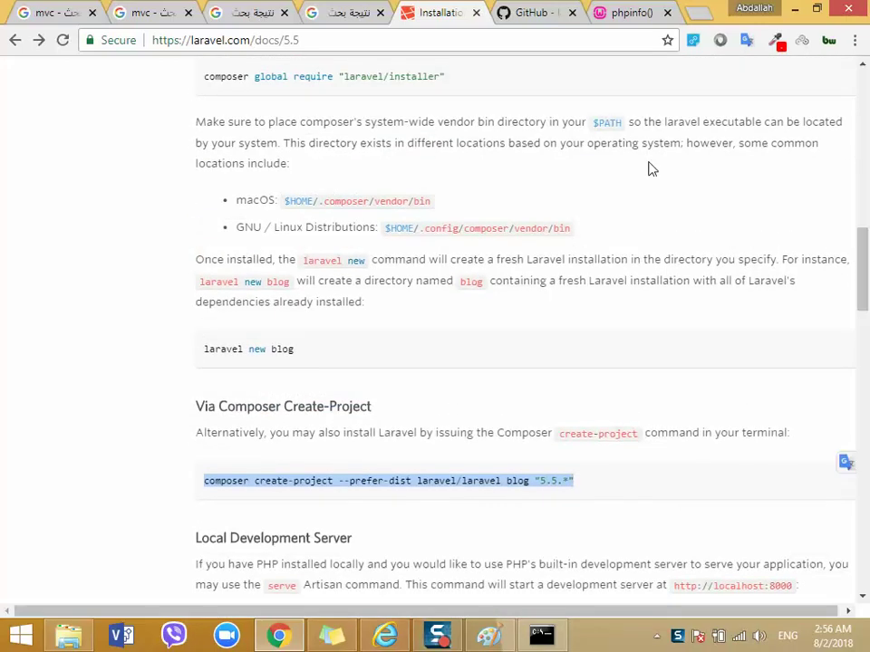
drag(496, 86, 291, 82)
drag(299, 375, 204, 367)
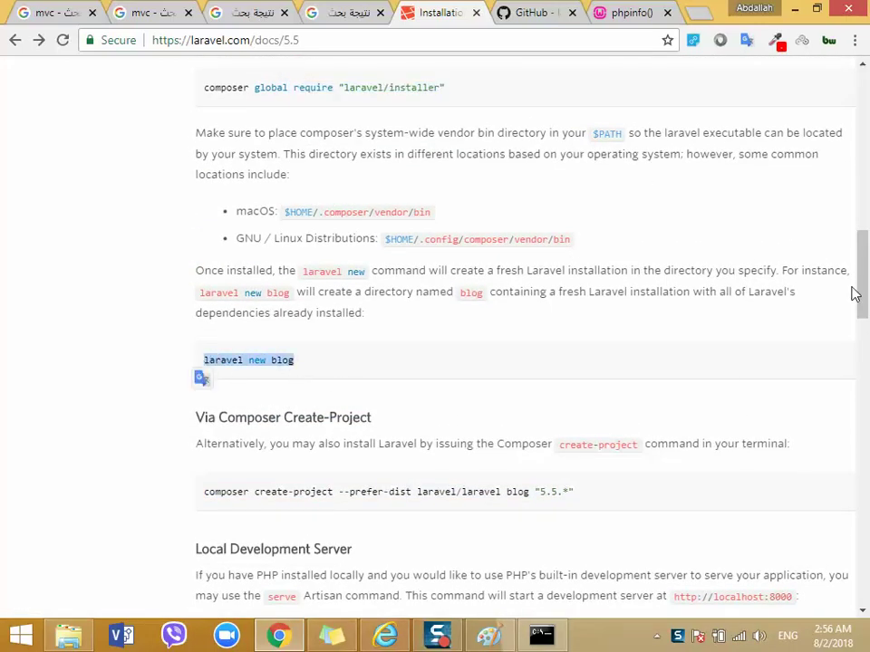
scroll(865, 272, down, 3)
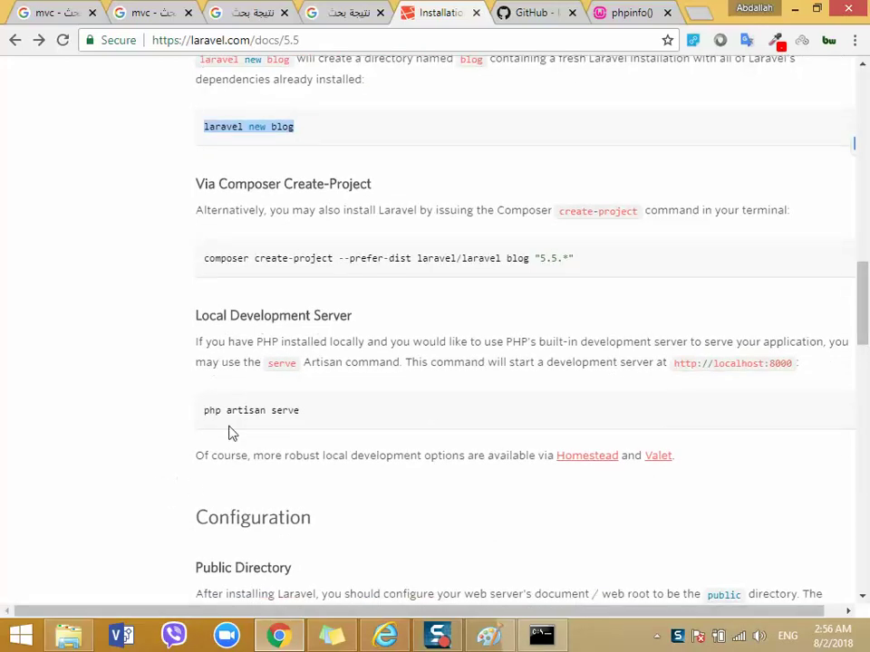
drag(586, 263, 200, 258)
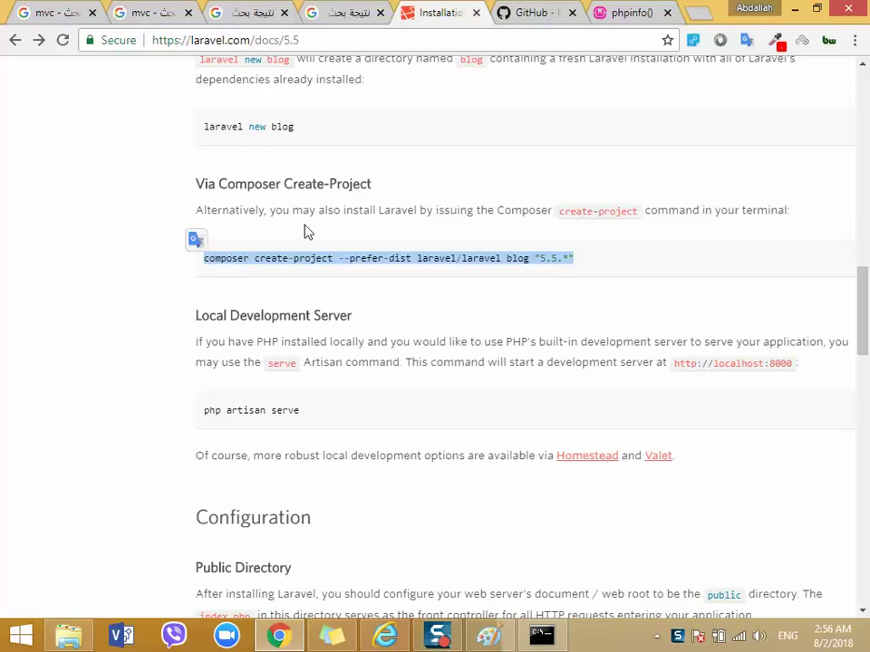
Step: Read the Homestead note under Server Requirements and review the laravel new blog and composer create-project commands again
click(863, 308)
drag(863, 308, 860, 186)
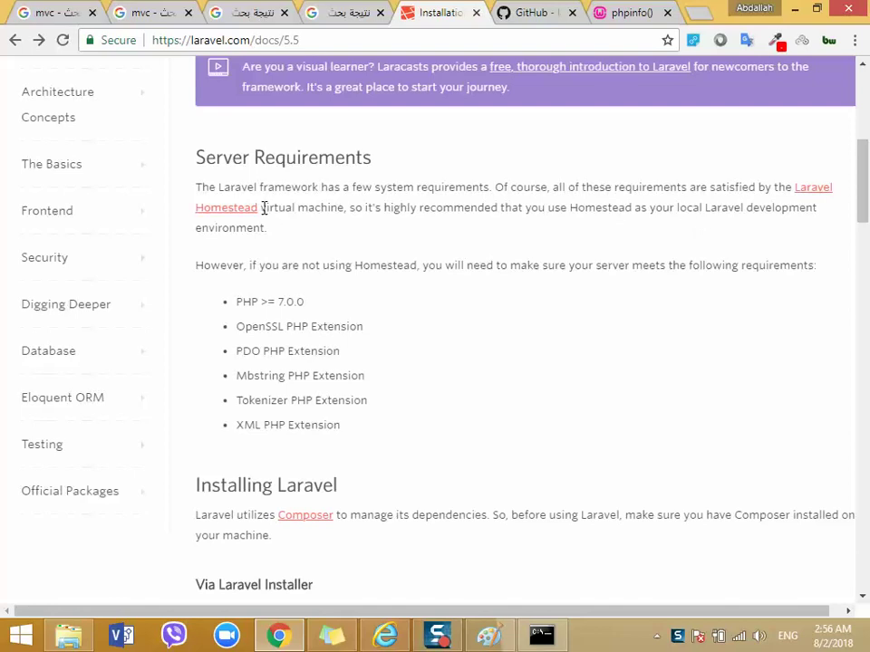
drag(262, 208, 190, 219)
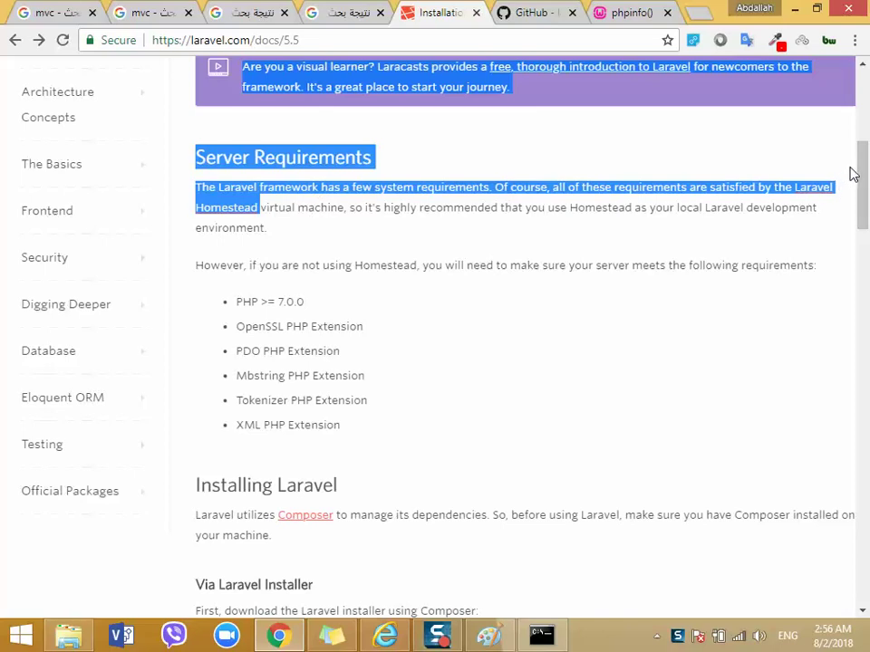
scroll(375, 190, down, 4)
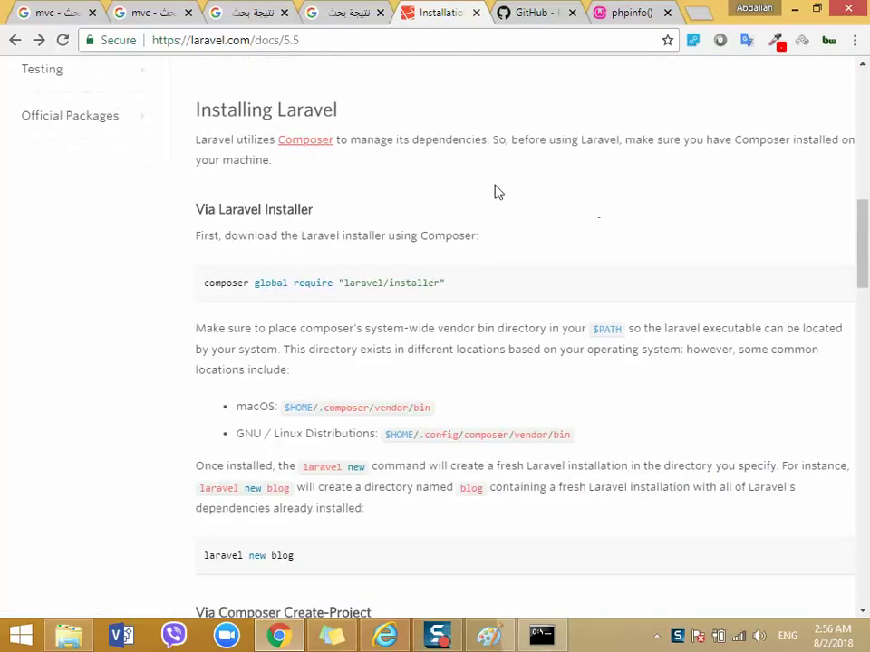
drag(865, 227, 864, 301)
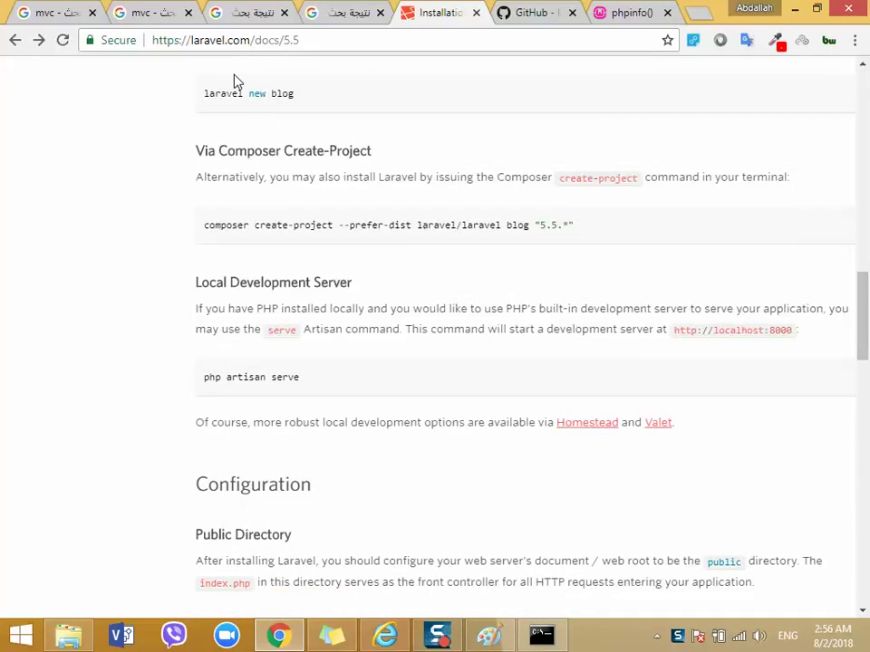
drag(295, 94, 200, 91)
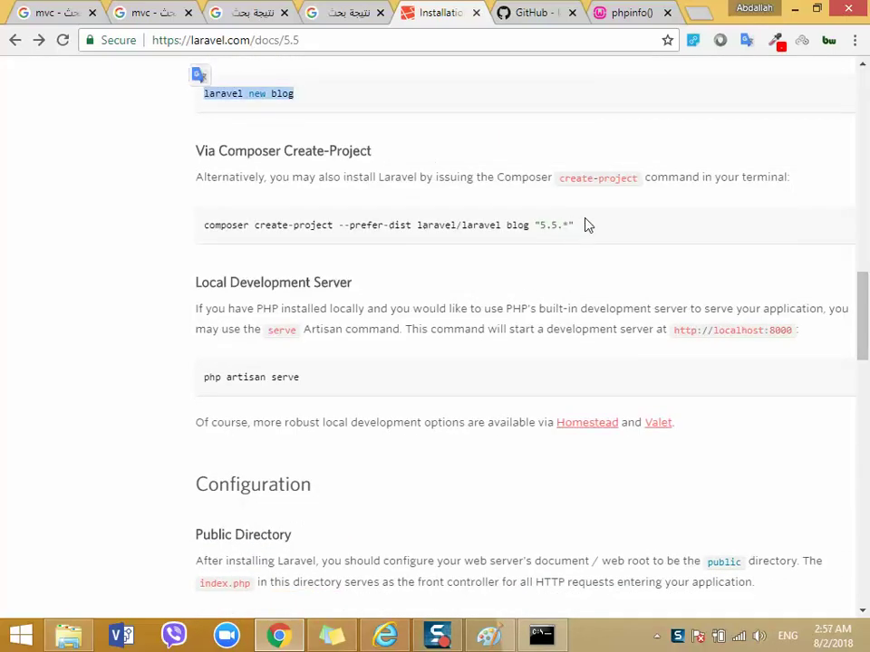
drag(580, 225, 327, 211)
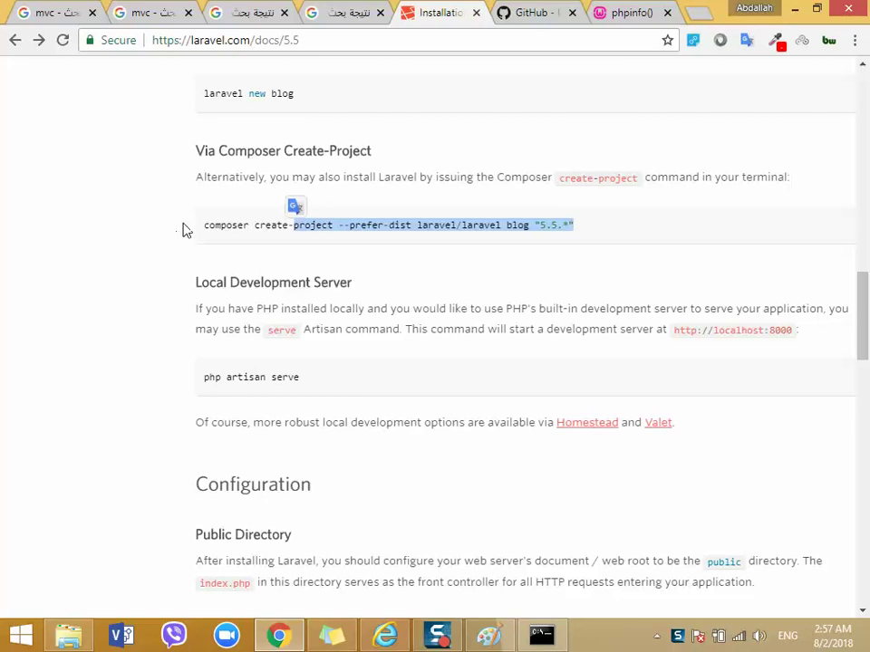
Step: Examine the parts of the composer create-project command, highlighting composer and the project name blog
double_click(226, 227)
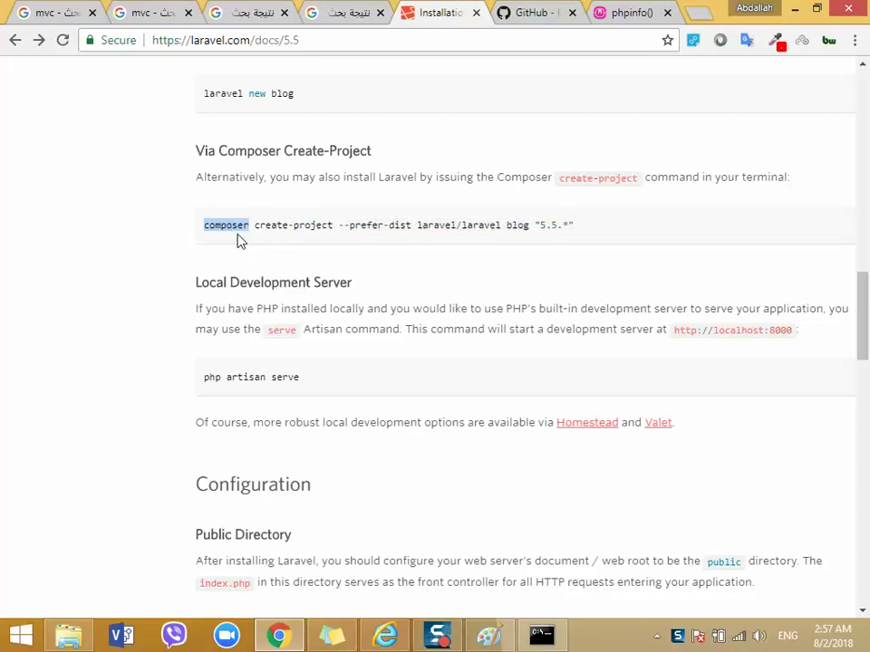
click(237, 240)
triple_click(237, 224)
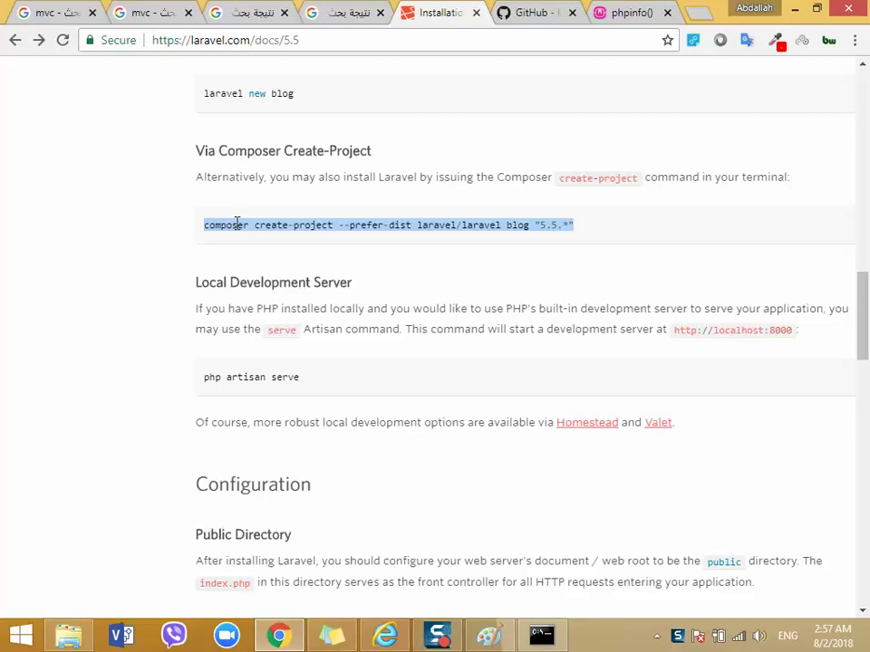
double_click(237, 224)
click(257, 228)
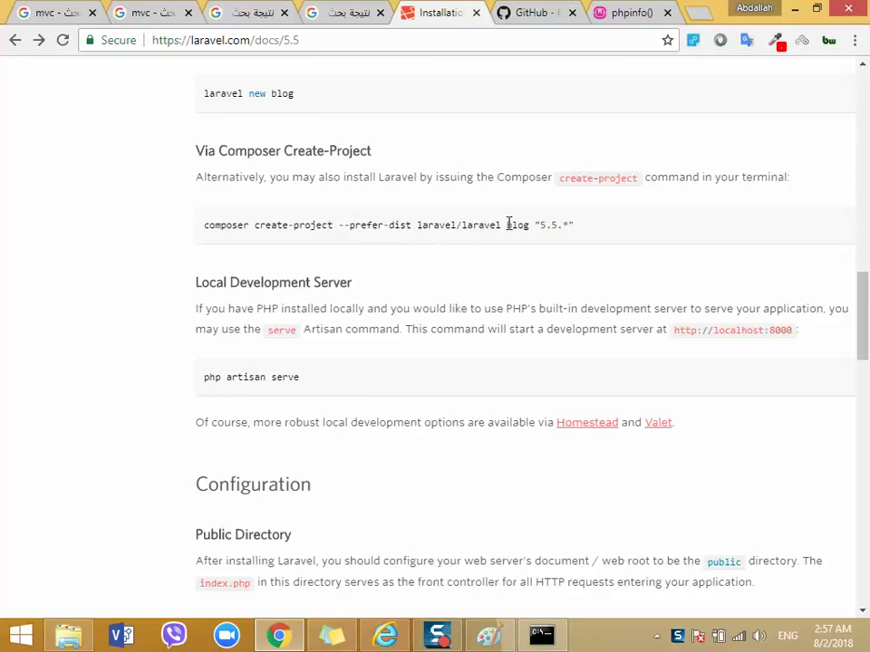
drag(507, 225, 528, 227)
click(544, 224)
Step: Copy the composer create-project --prefer-dist laravel/laravel blog "5.5.*" command and paste it into the command prompt at the lec40 folder
drag(578, 229, 210, 225)
right_click(234, 234)
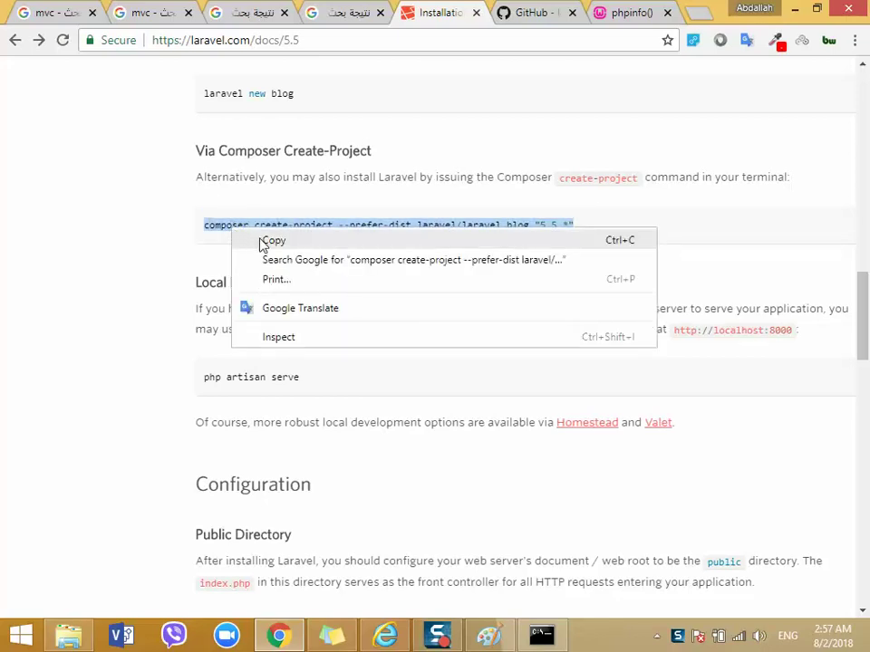
click(243, 240)
click(541, 634)
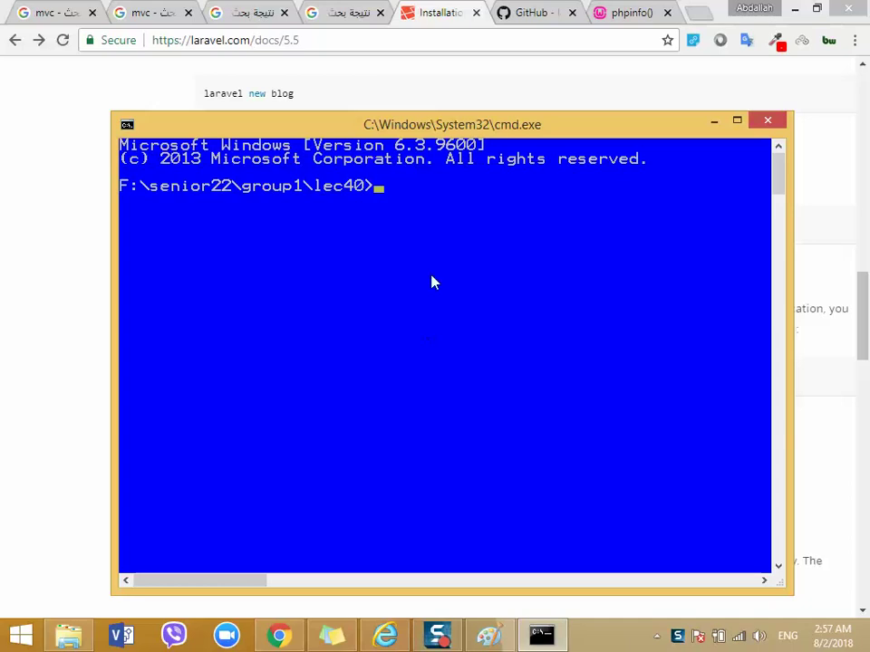
right_click(403, 193)
click(439, 236)
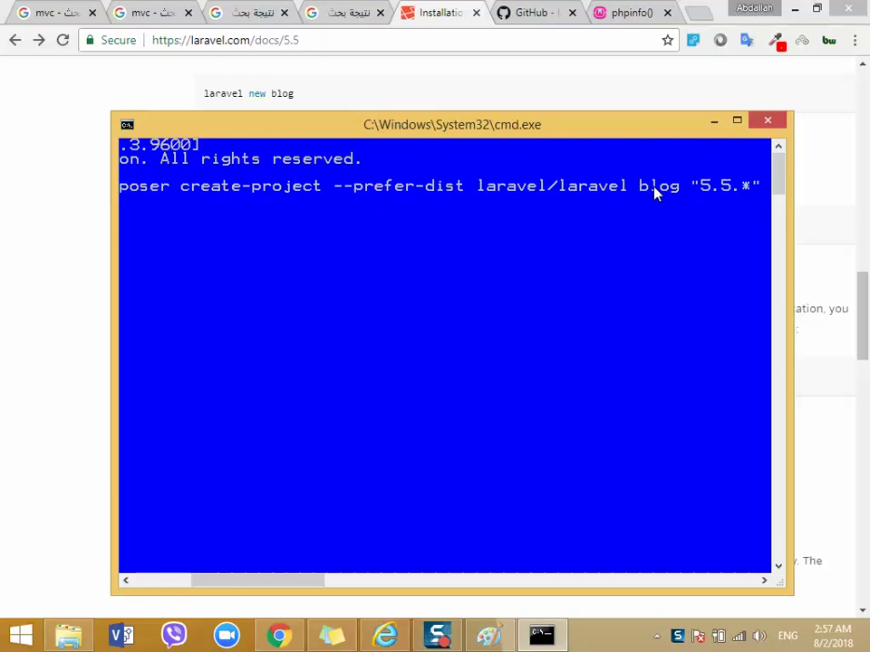
Step: Replace the project name blog in the pasted composer command with Course, keeping the "5.5.*" version argument
key(Left)
key(Left)
key(Left)
key(Left)
key(Left)
key(Left)
key(Left)
key(Left)
key(Left)
key(BackSpace)
key(BackSpace)
key(BackSpace)
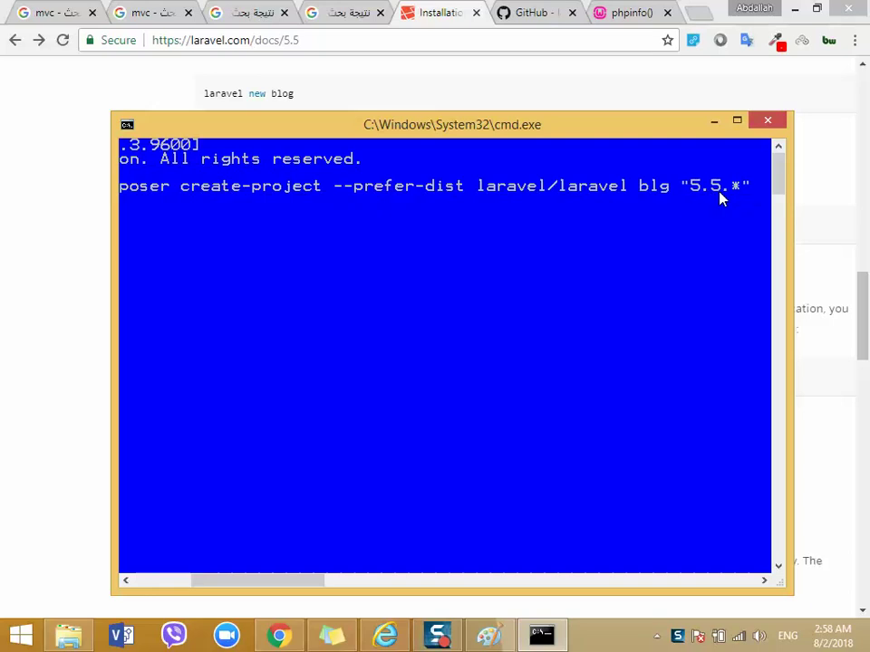
key(BackSpace)
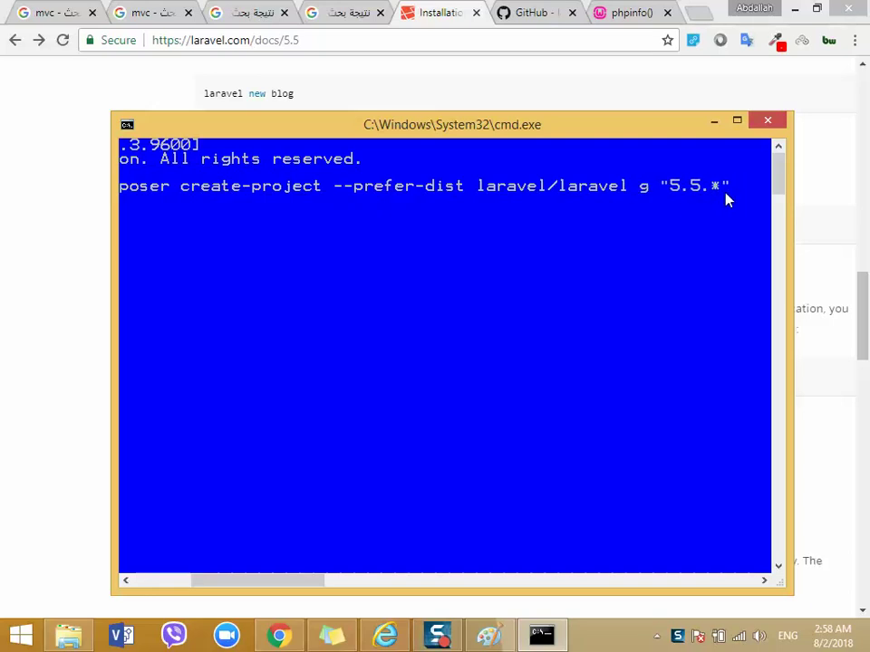
key(Right)
key(BackSpace)
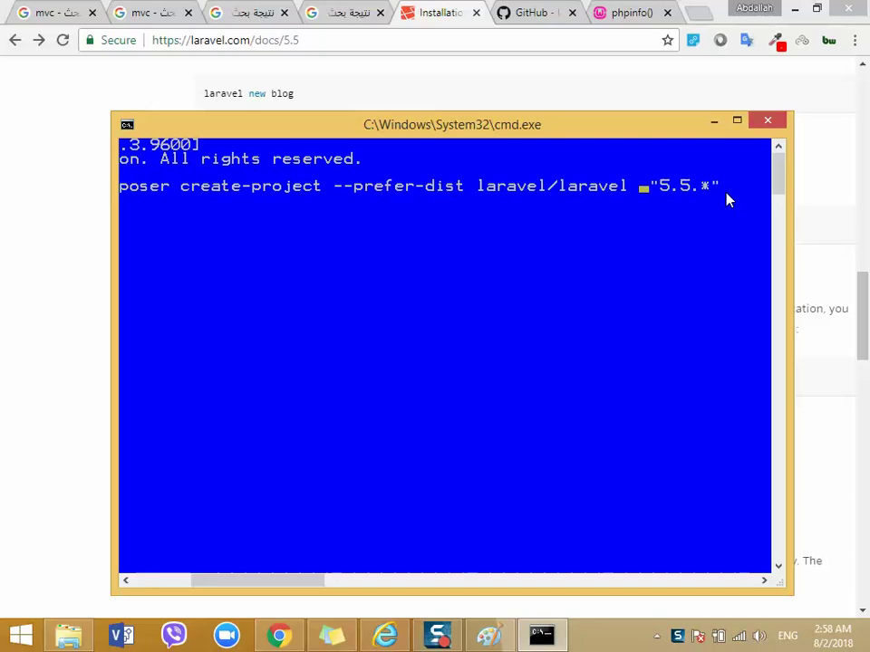
text(COurses)
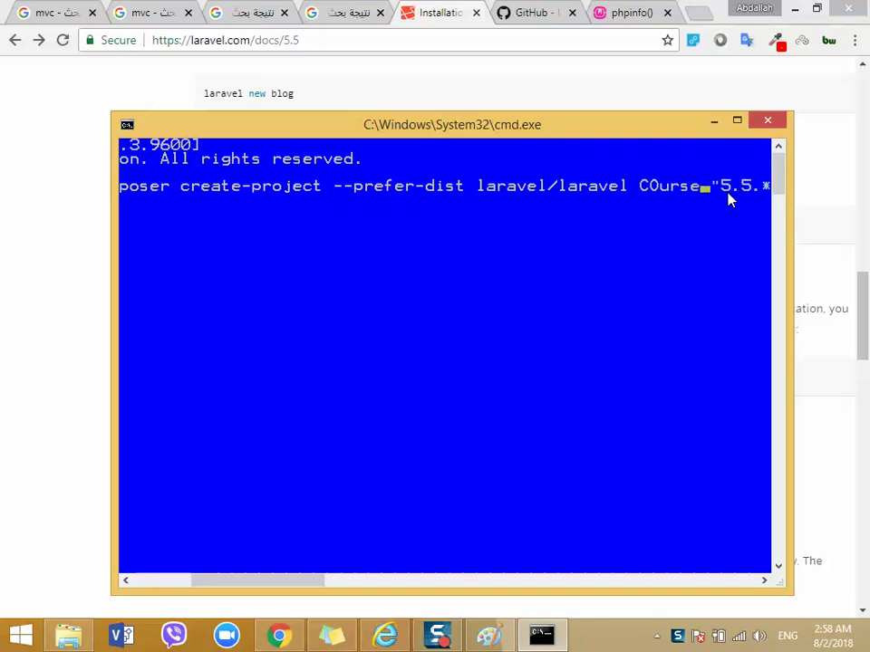
key(BackSpace)
key(BackSpace)
key(BackSpace)
key(BackSpace)
key(BackSpace)
key(BackSpace)
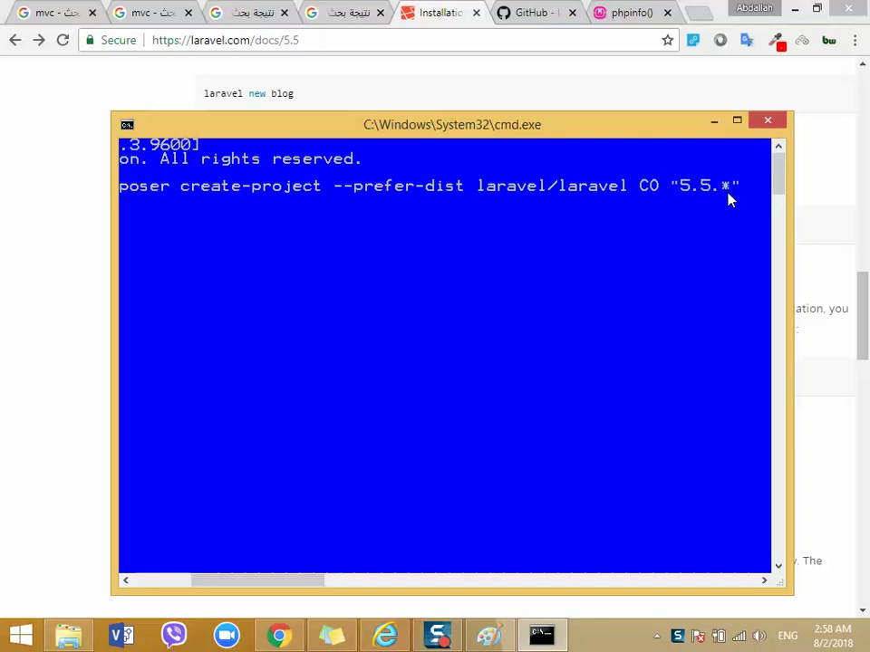
text(ourse)
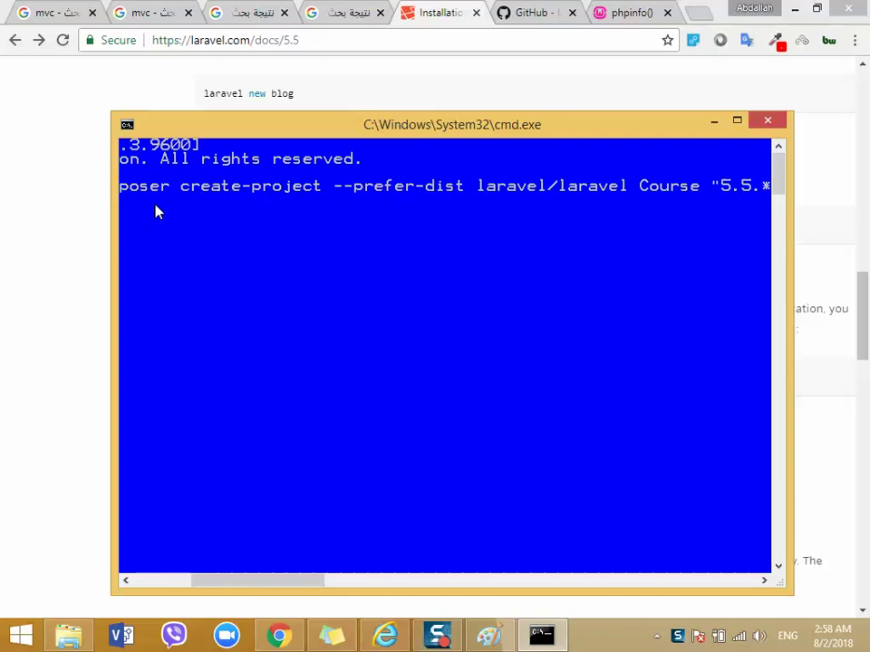
Step: Review the full composer command and its lec40 path, and view the lec40 folder in File Explorer
drag(316, 579, 269, 580)
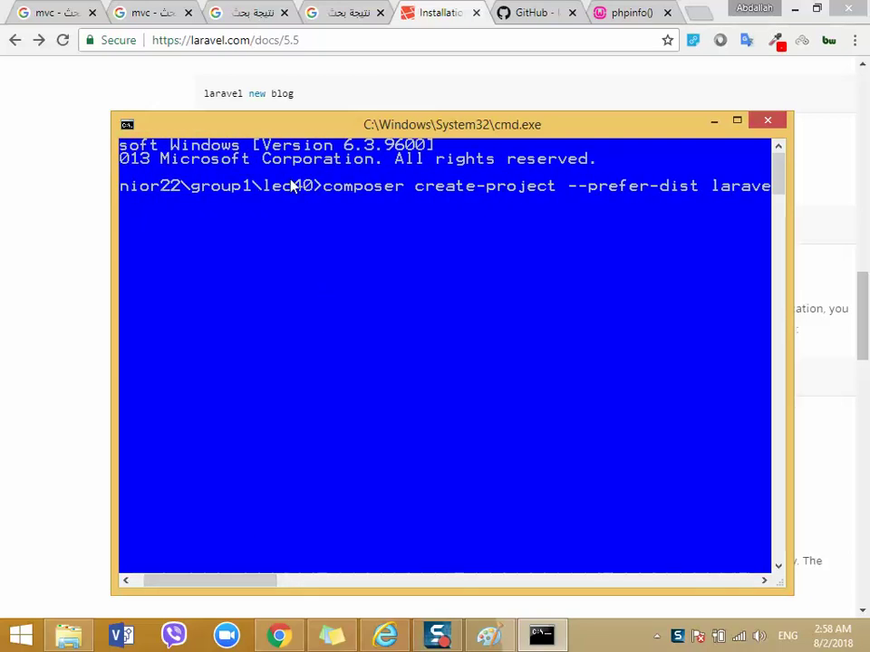
click(795, 9)
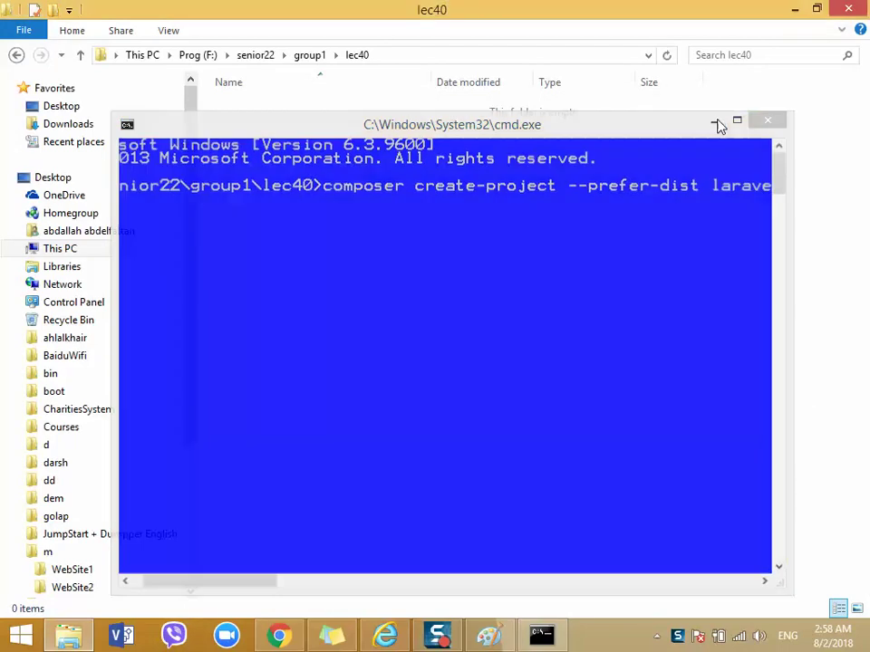
click(714, 121)
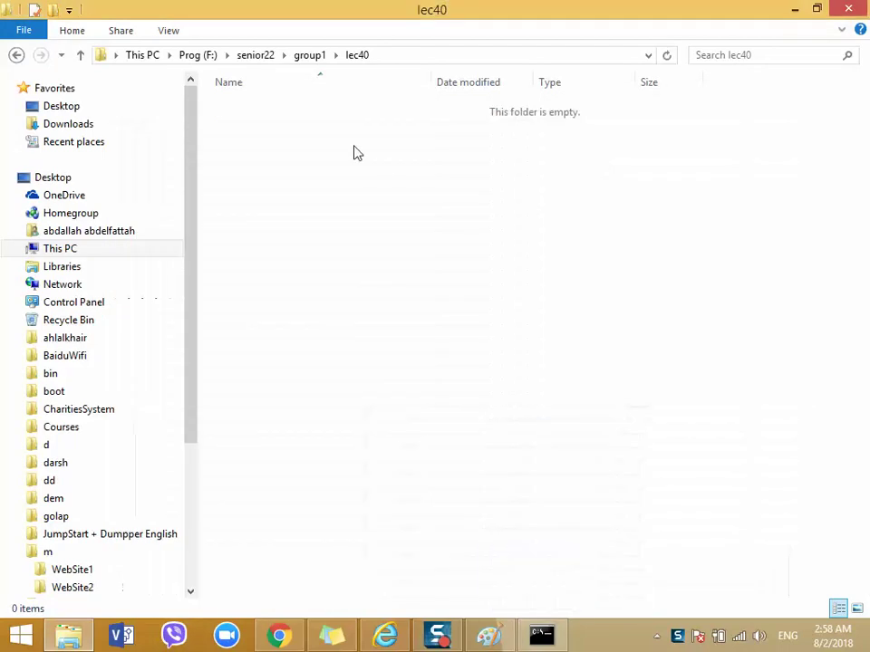
click(541, 635)
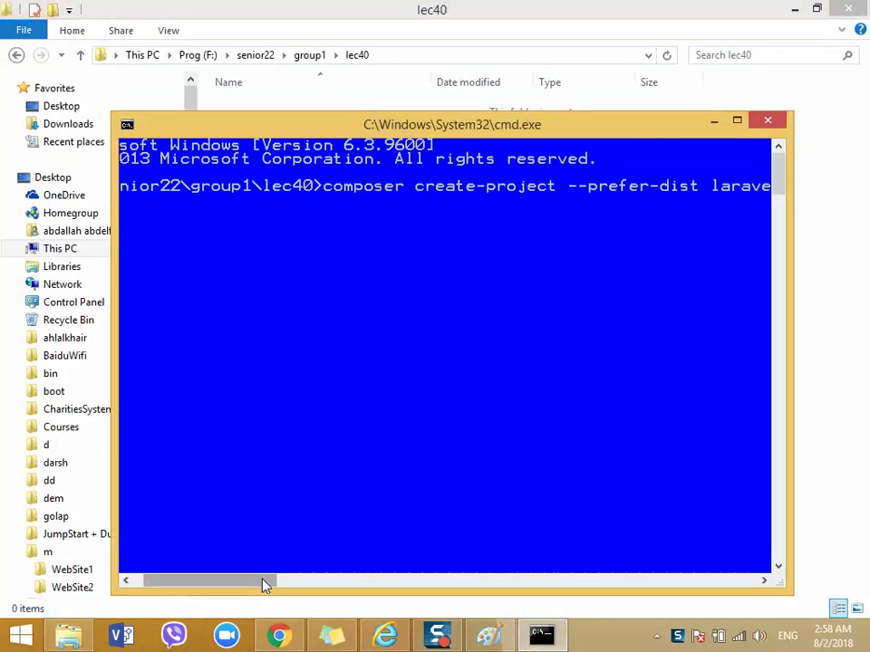
drag(266, 583, 310, 574)
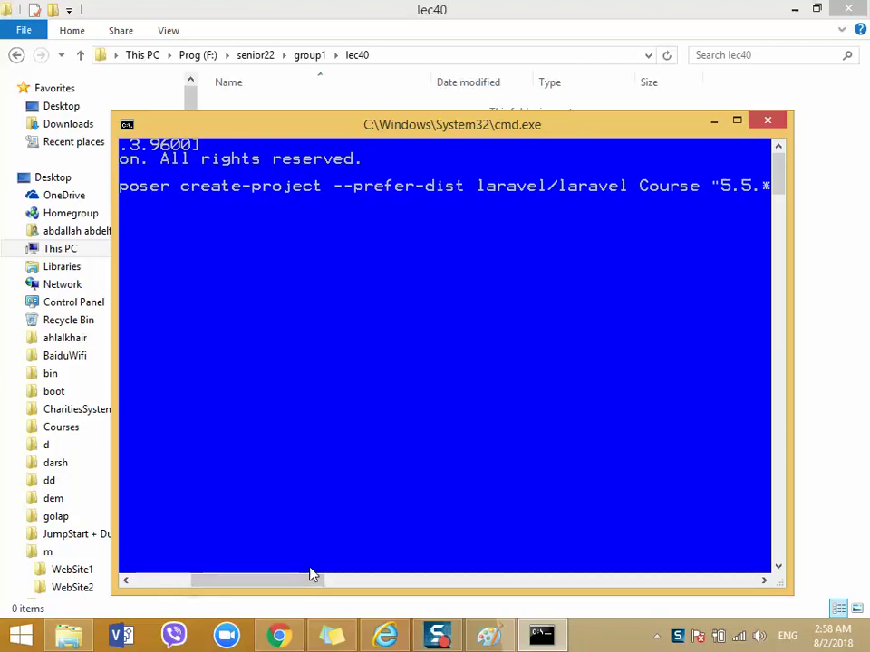
Step: Switch to File Explorer and create a folder named course inside lec40
click(714, 121)
right_click(445, 149)
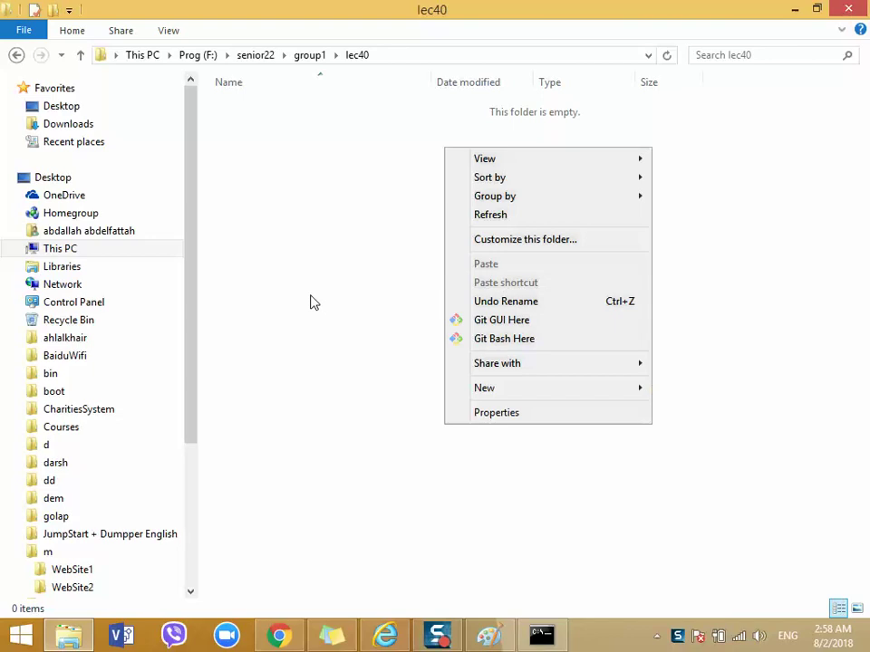
mouse_move(634, 391)
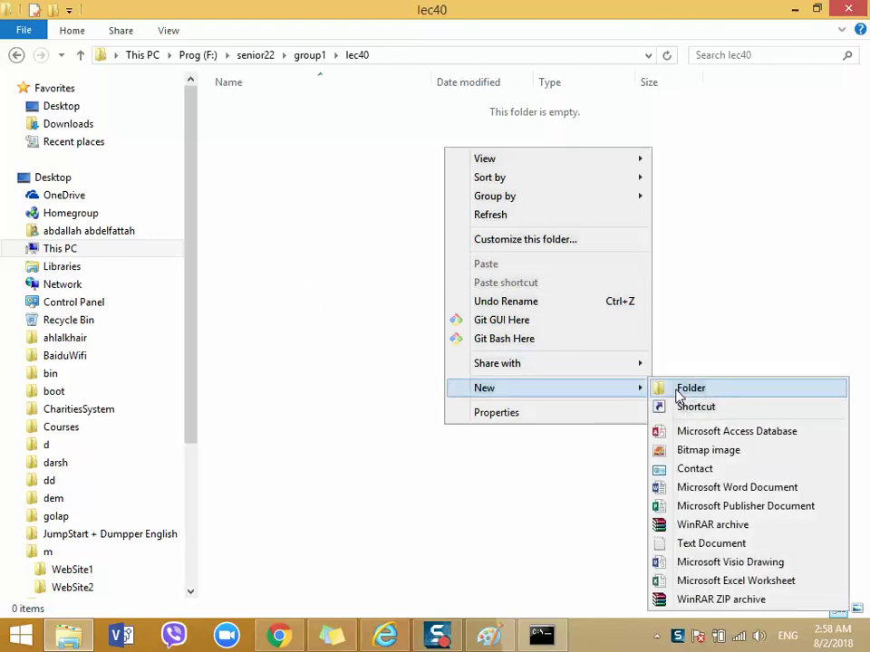
click(688, 388)
text(cou)
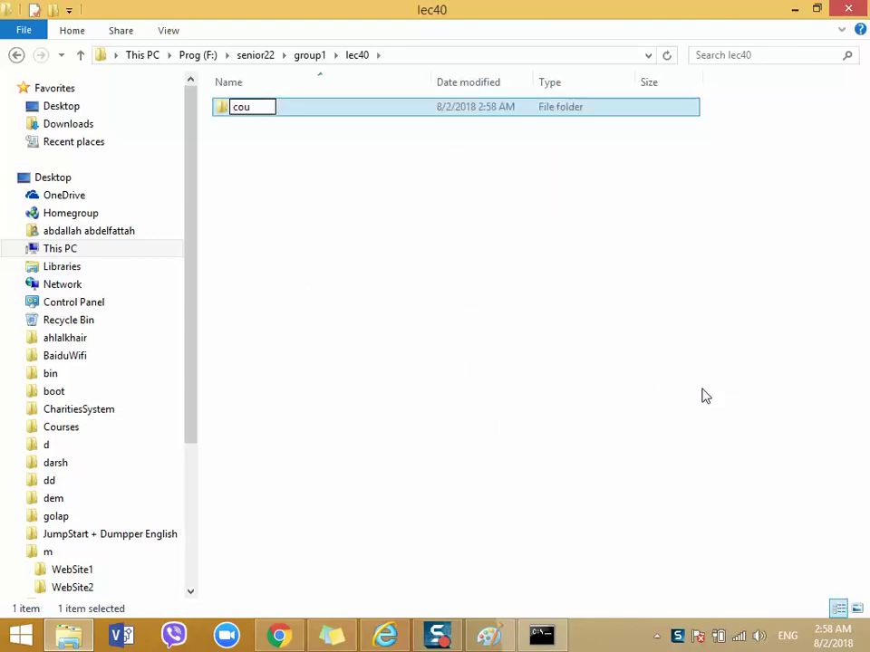
text(rse)
key(Return)
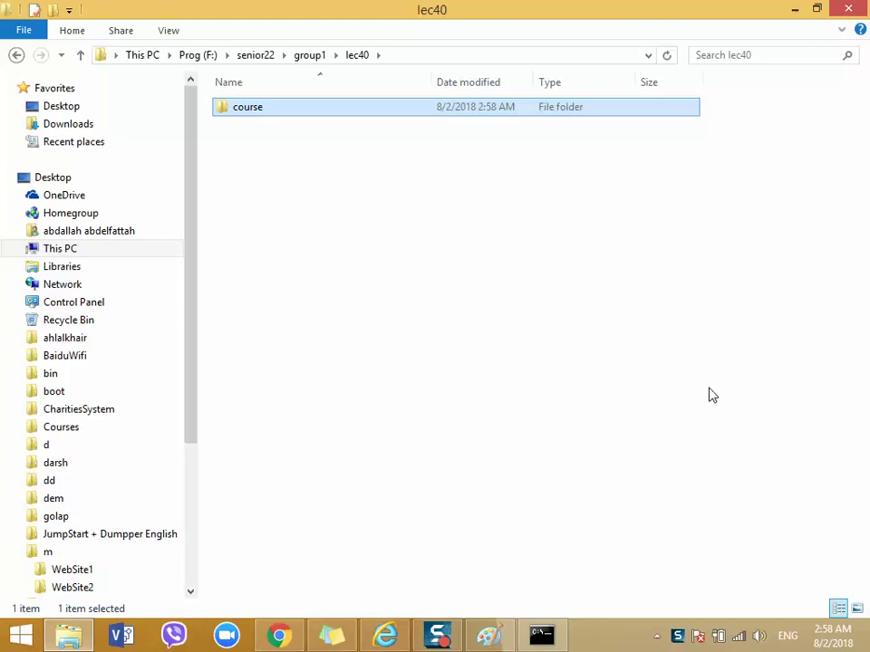
Step: Permanently delete the course folder from lec40
click(402, 205)
click(319, 118)
key(shift+Delete)
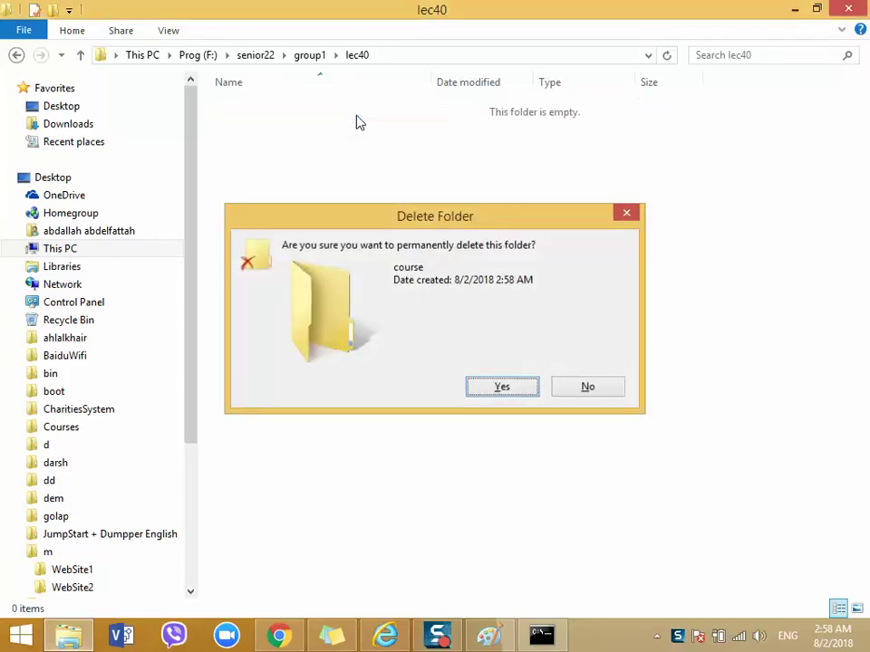
key(Return)
Step: Return to the command prompt, run the composer create-project command for Course, and dismiss the news notification
click(542, 635)
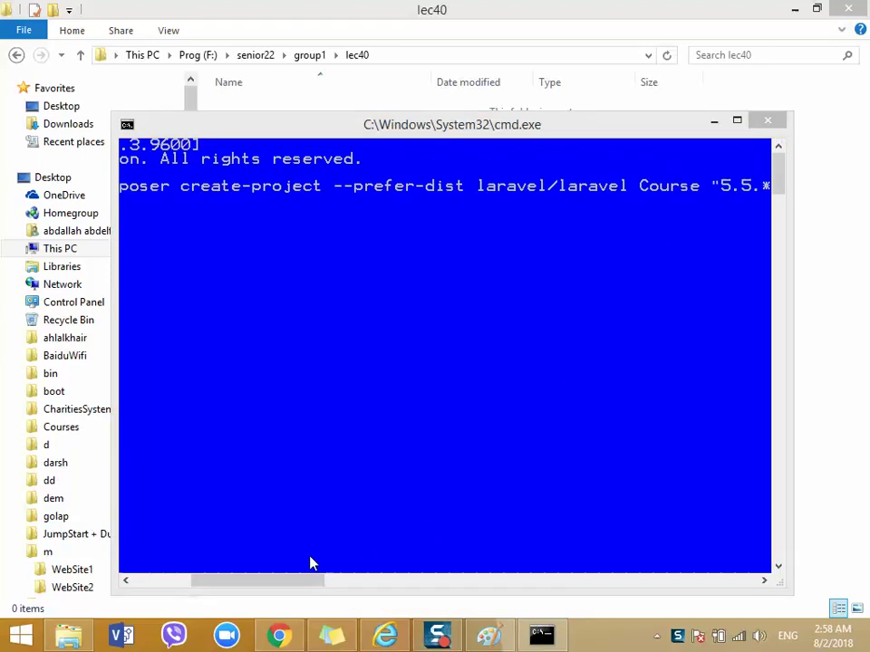
drag(284, 581, 319, 577)
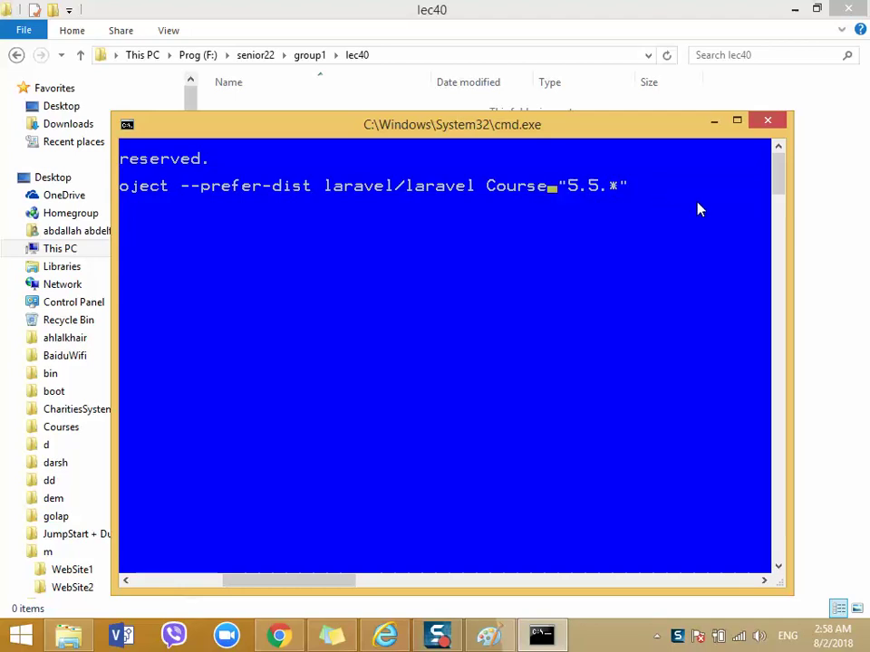
key(Return)
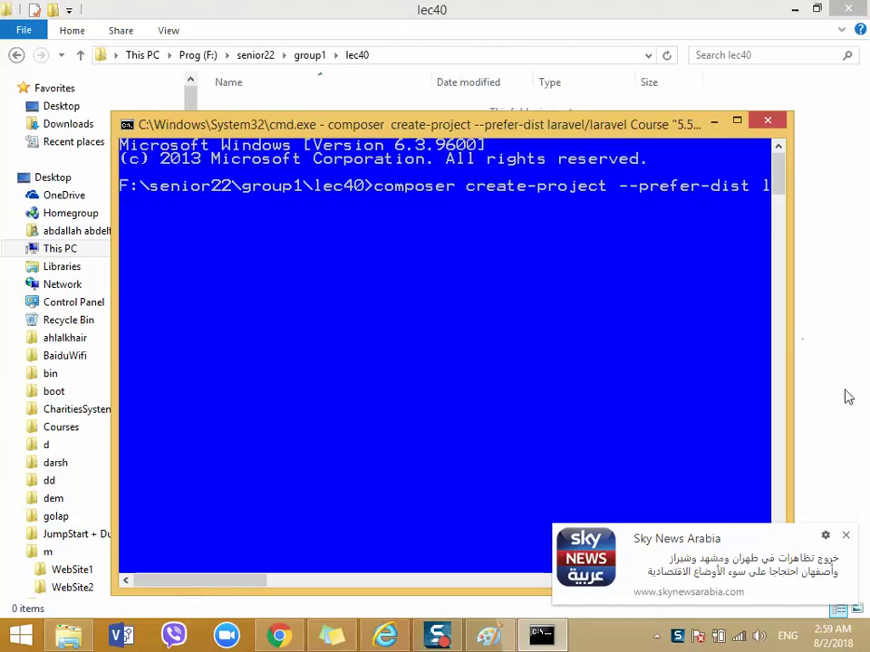
click(845, 536)
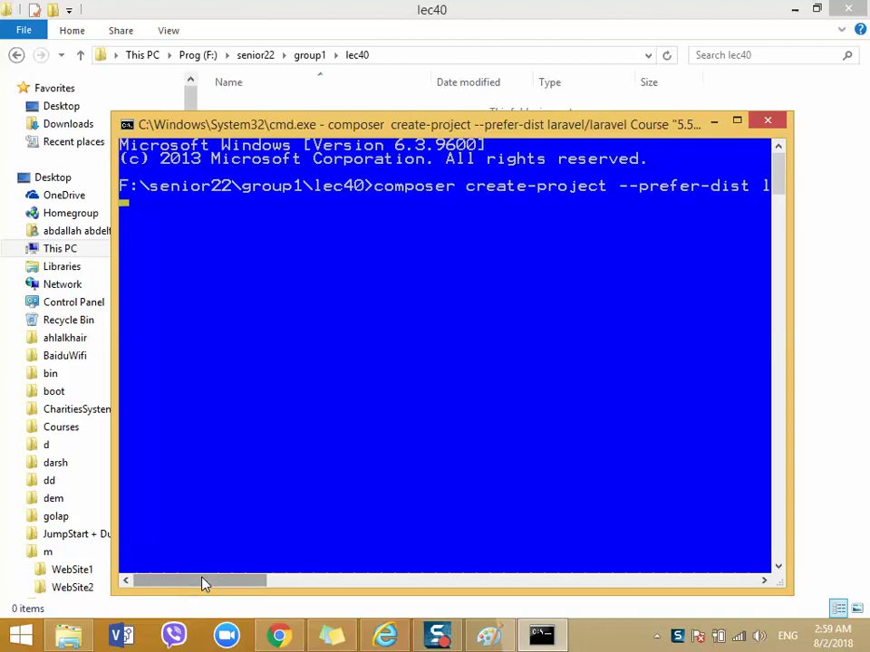
Step: Check the running composer command and refresh the lec40 folder in File Explorer to look for the project files
drag(202, 579, 216, 547)
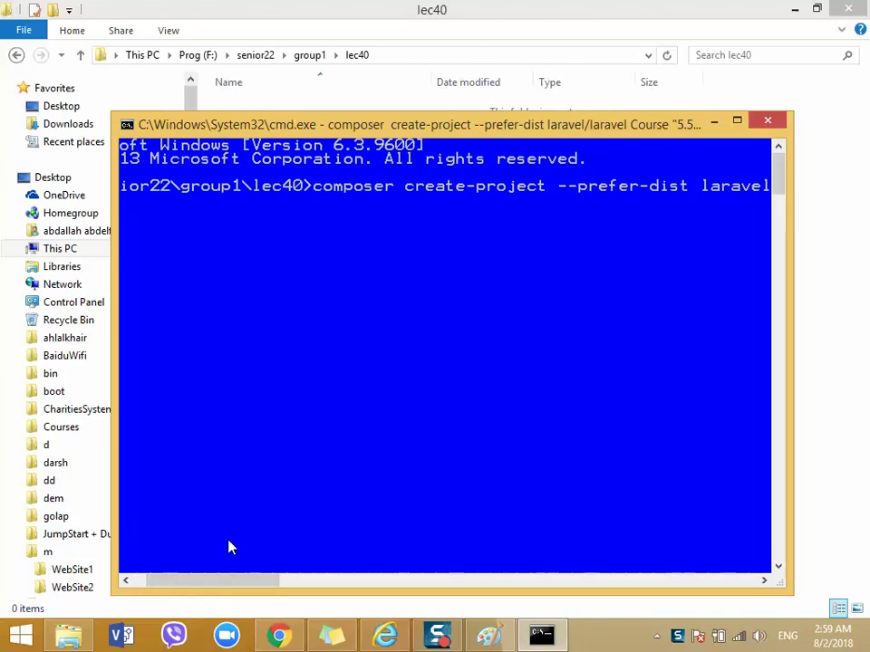
drag(227, 586, 213, 585)
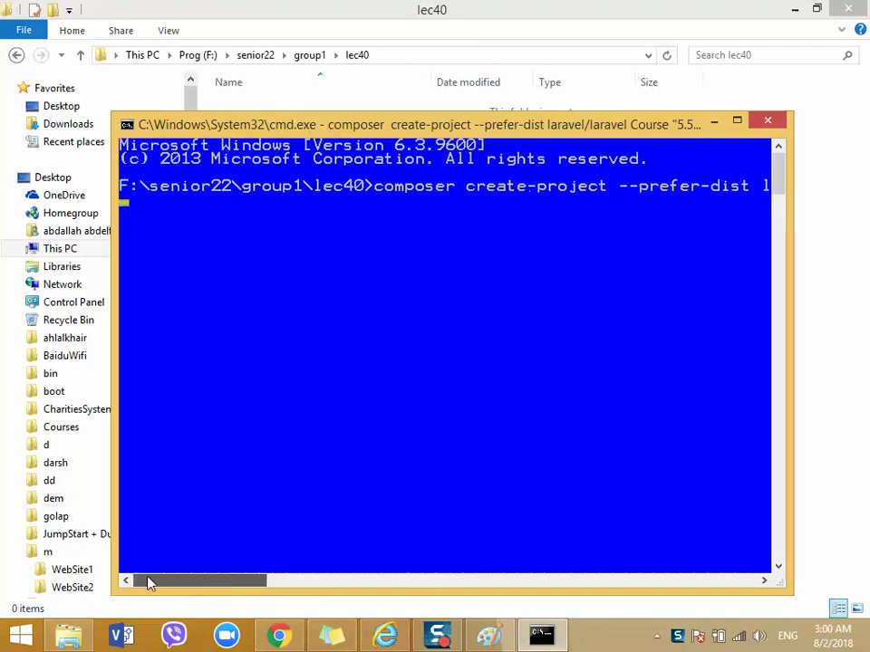
click(712, 125)
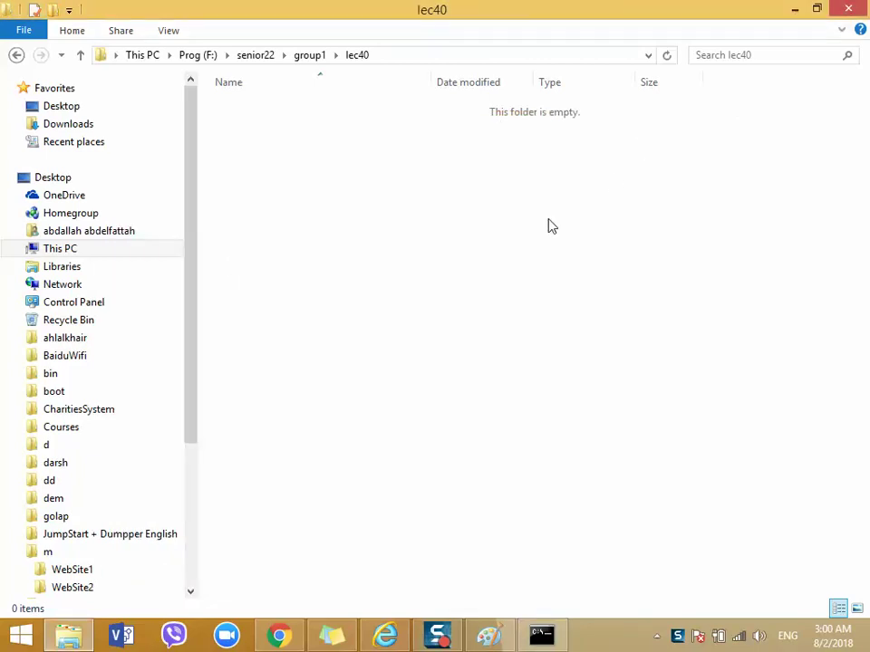
right_click(549, 223)
click(595, 286)
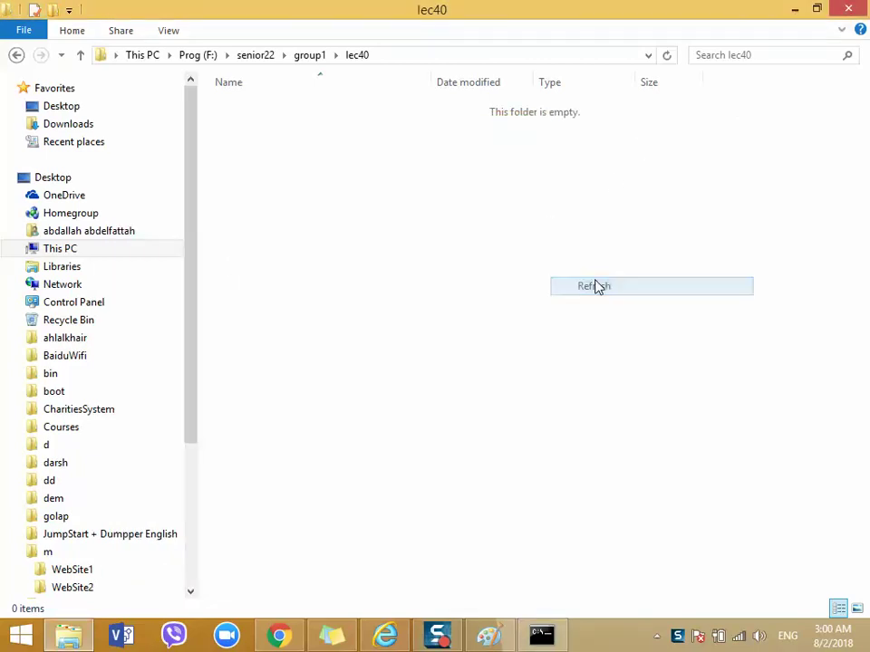
click(542, 634)
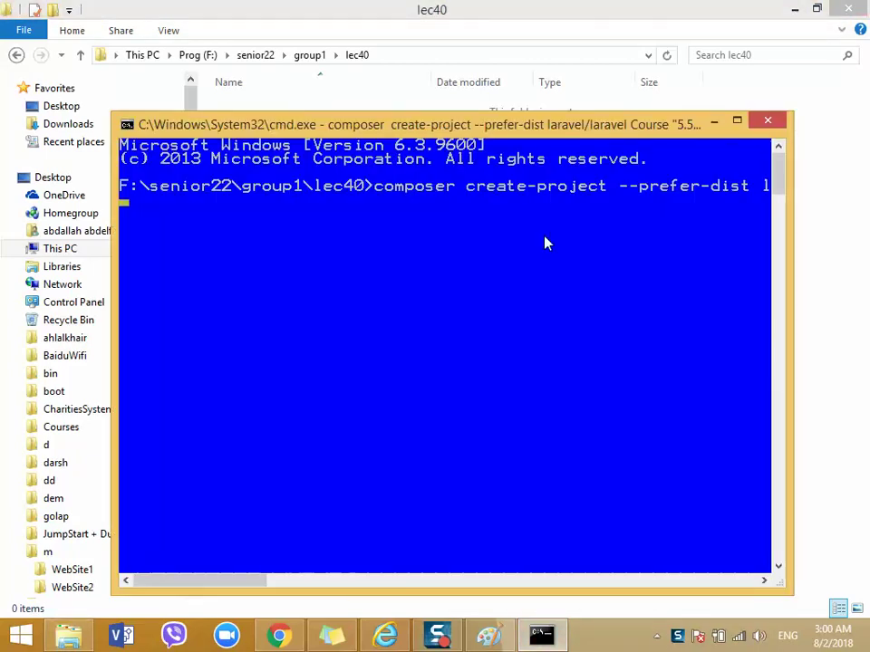
Step: Check the Wi-Fi connection in the network list and maximize the command prompt window
click(735, 635)
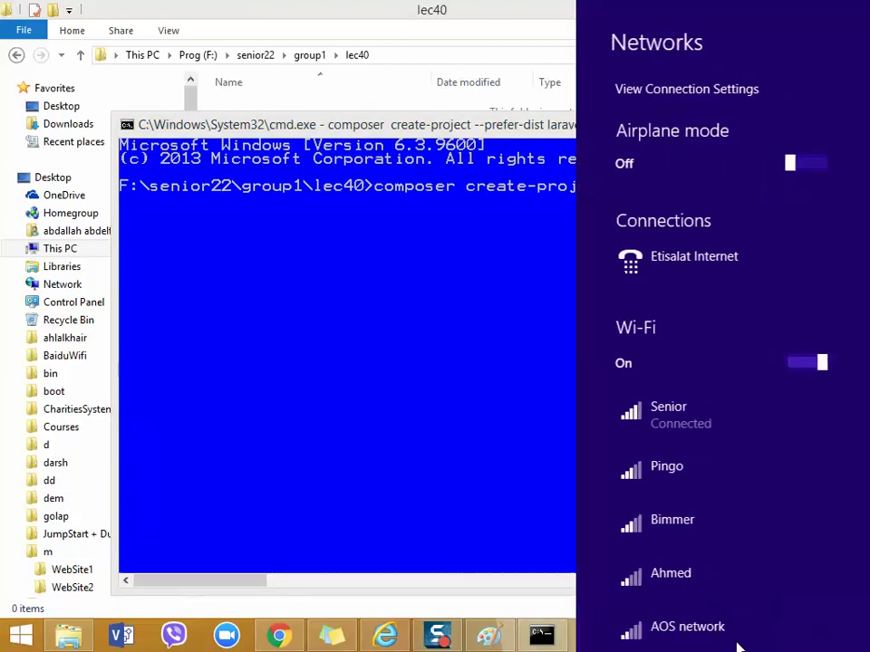
click(447, 368)
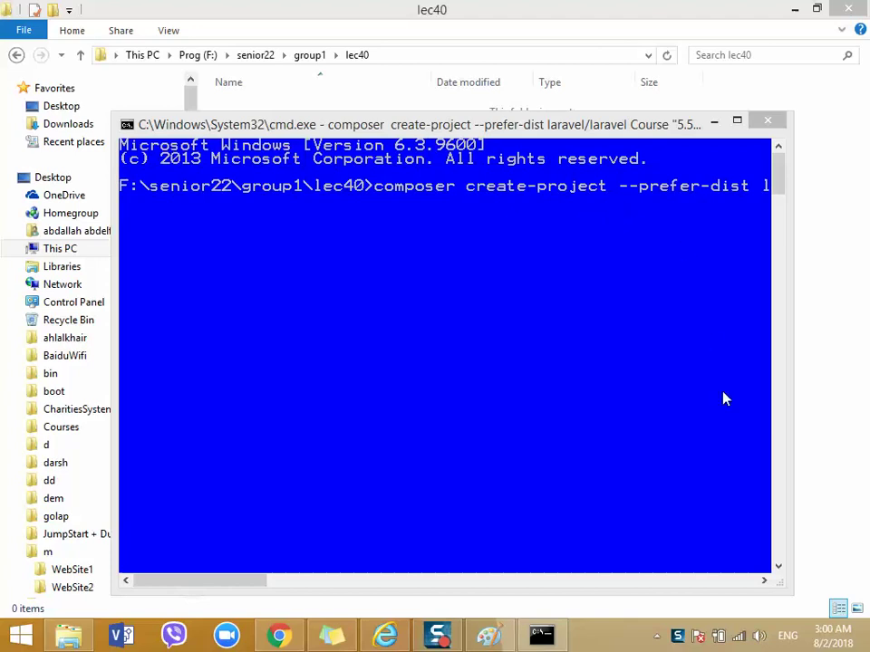
drag(187, 580, 192, 525)
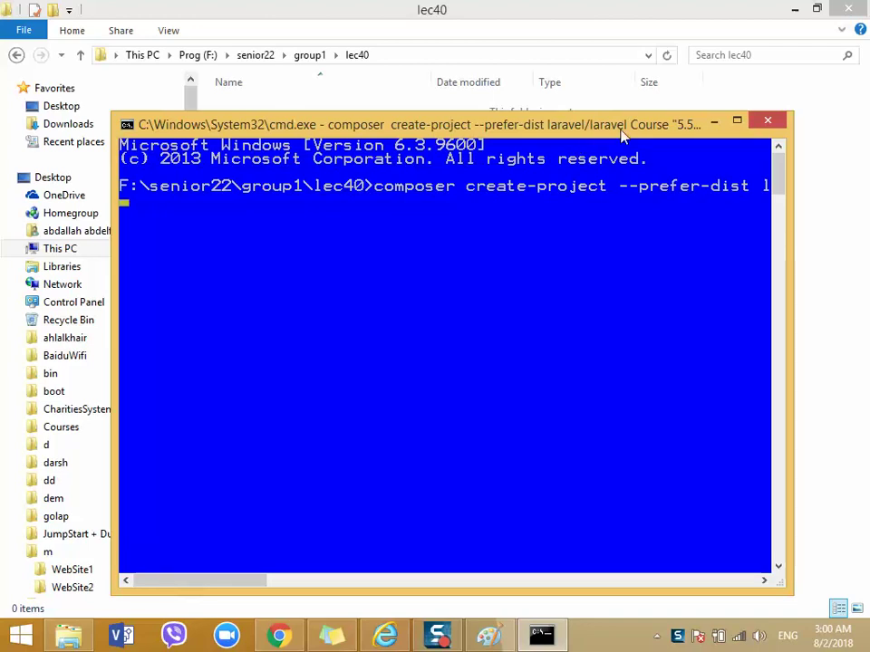
click(737, 120)
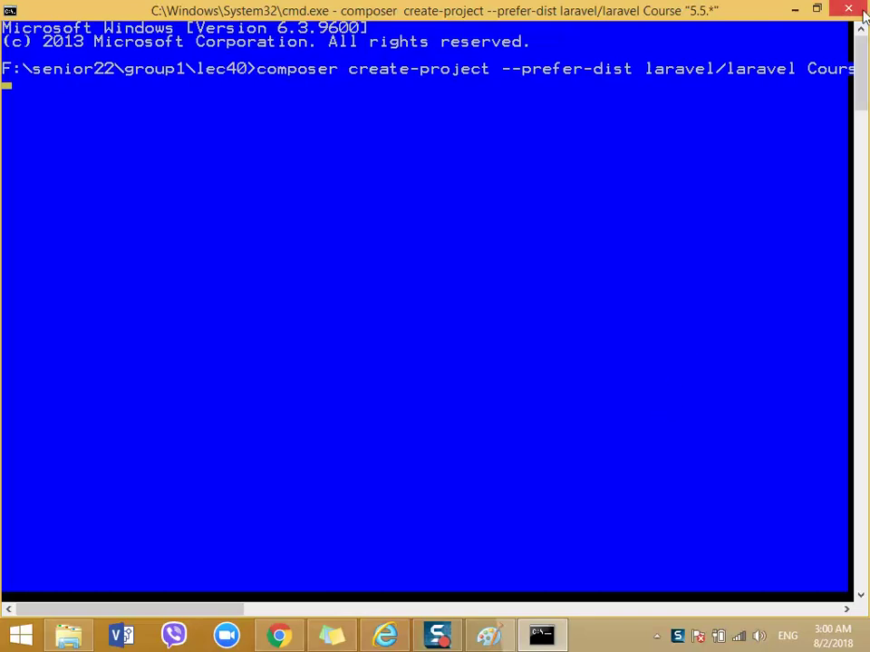
Step: Restore the command prompt window to normal size, check the lec40 folder for project files, and return to the command prompt
mouse_move(865, 5)
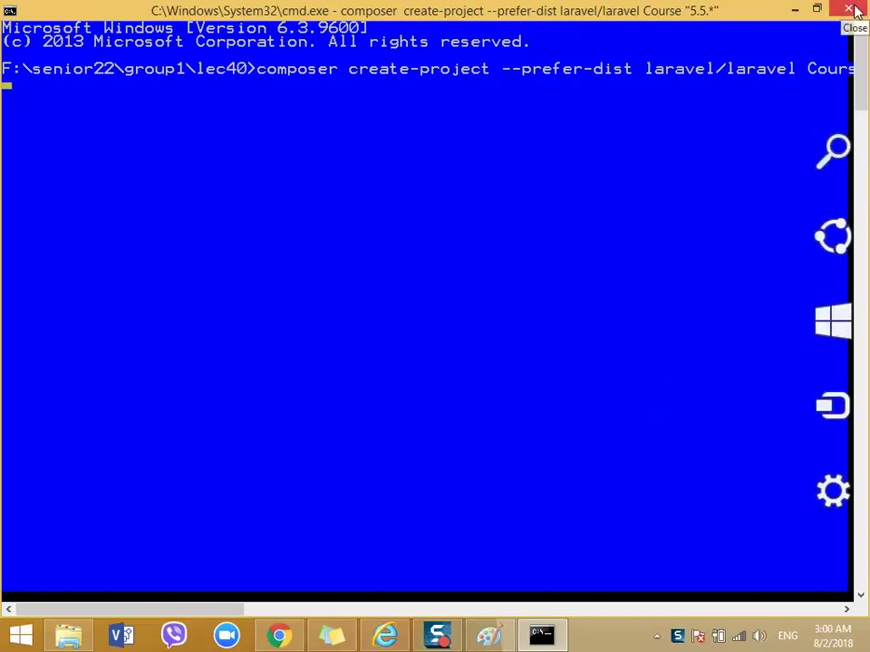
double_click(773, 14)
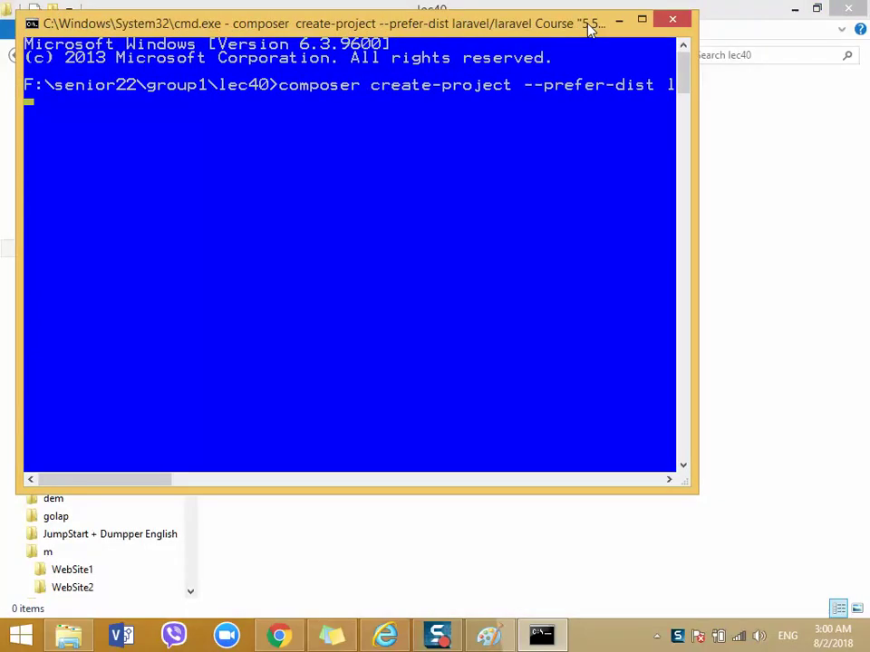
click(779, 349)
right_click(516, 202)
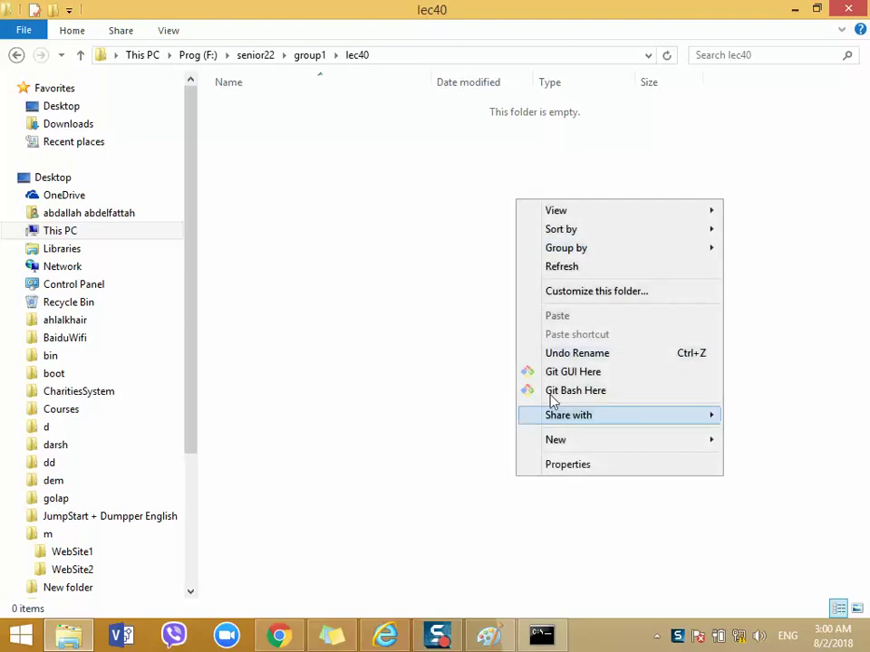
click(593, 530)
click(542, 634)
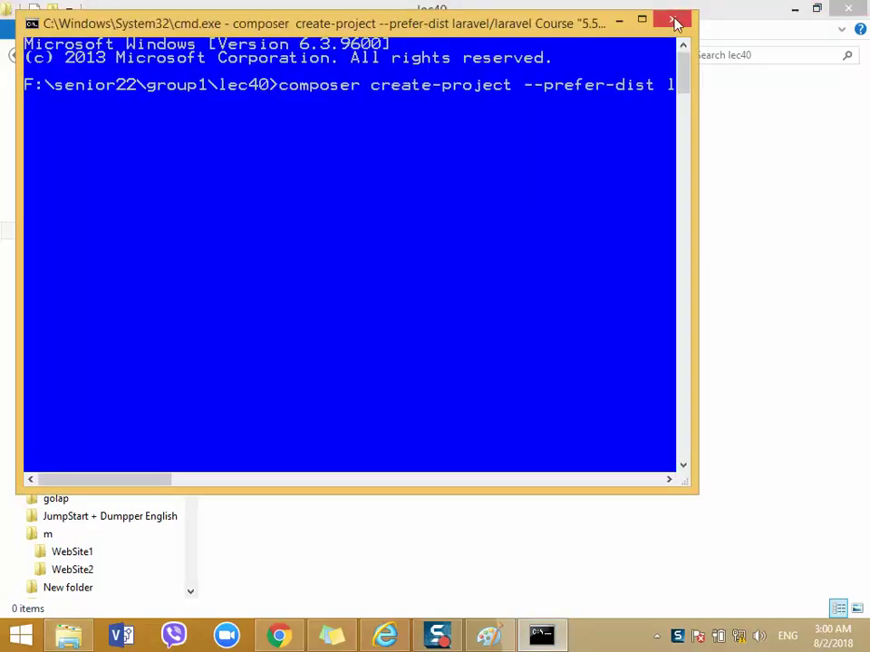
Step: Switch to Chrome and copy the composer create-project command from the Laravel 5.5 installation page
click(279, 634)
click(468, 228)
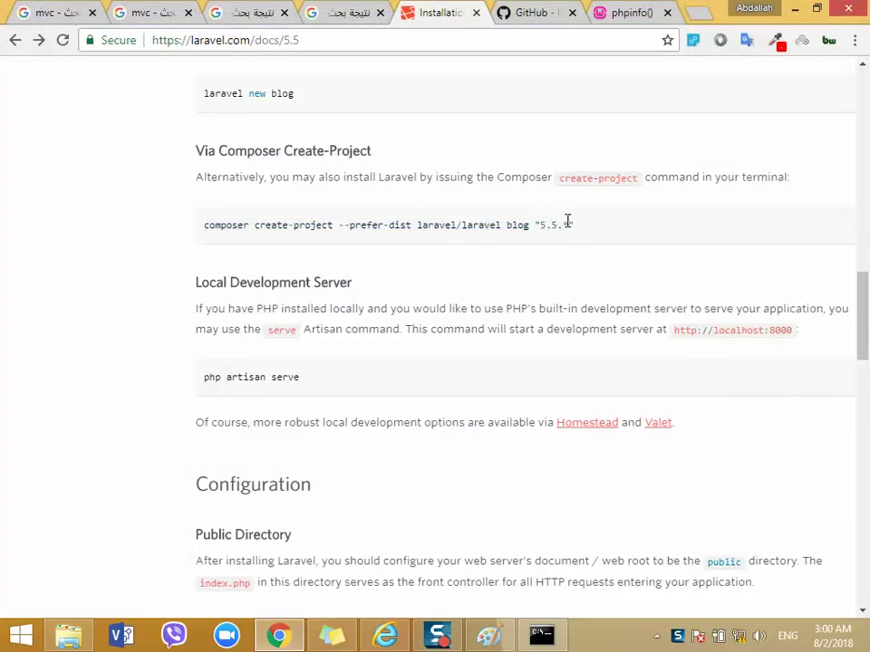
drag(581, 229, 203, 237)
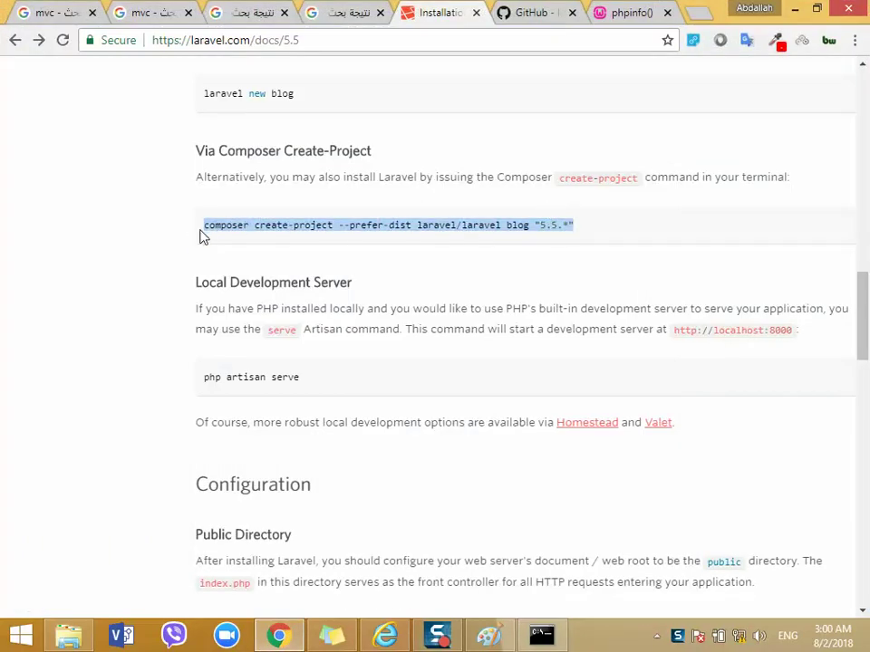
right_click(209, 229)
click(238, 244)
Step: Stop the running composer command, close its command prompt, and open a new one from the lec40 folder in File Explorer
click(541, 634)
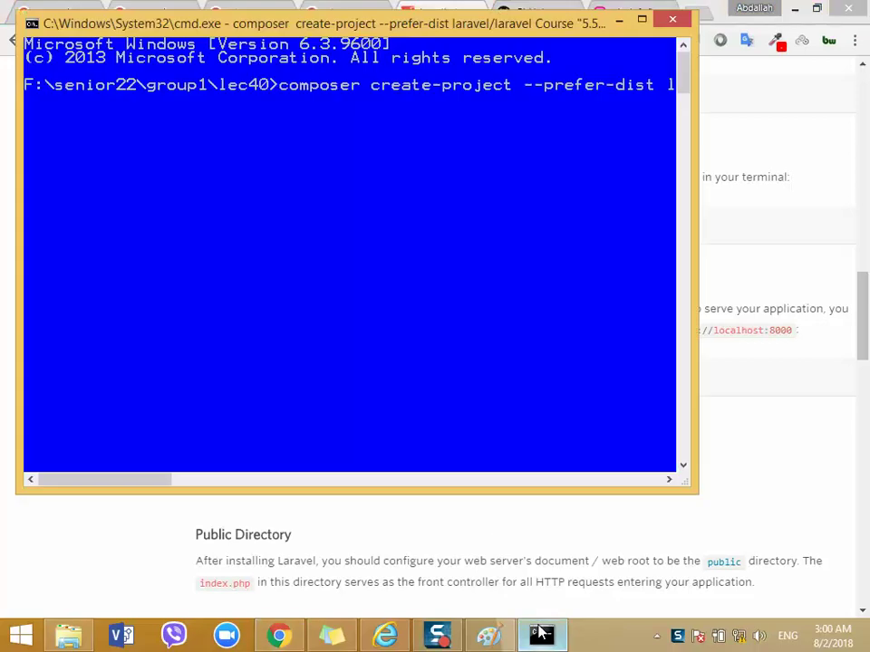
key(ctrl+c)
click(672, 19)
key(alt+Tab)
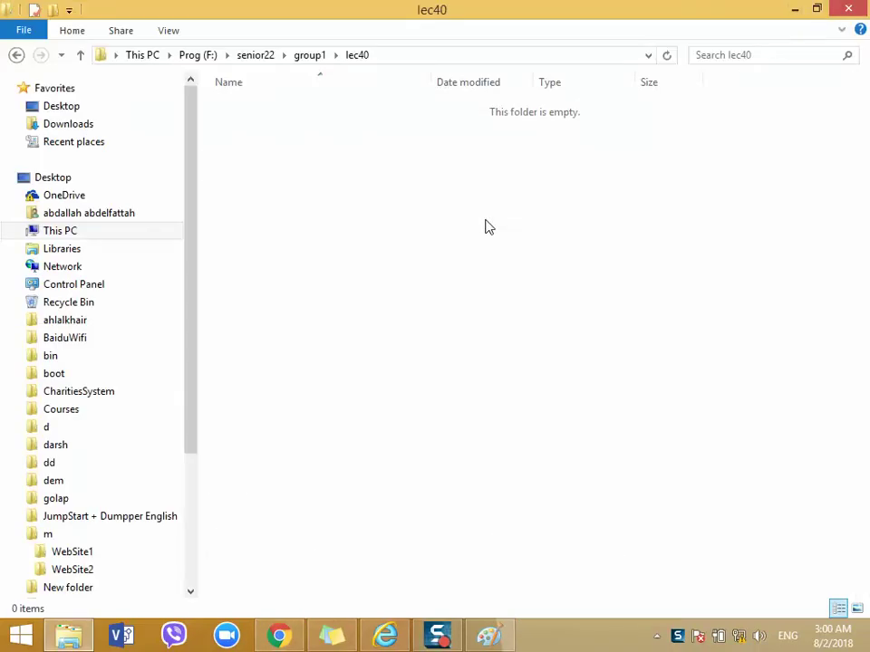
click(418, 56)
text(cmd)
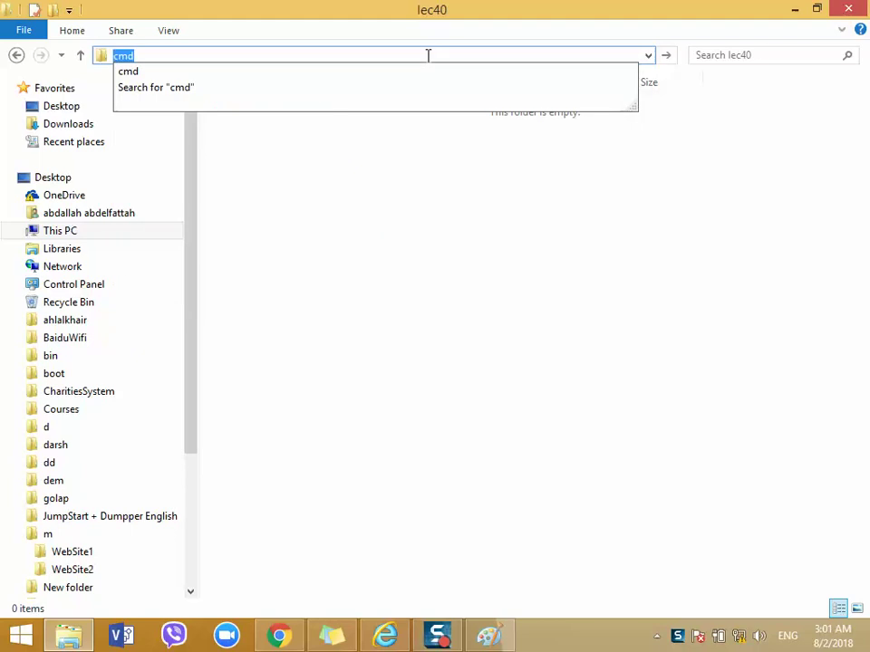
key(Return)
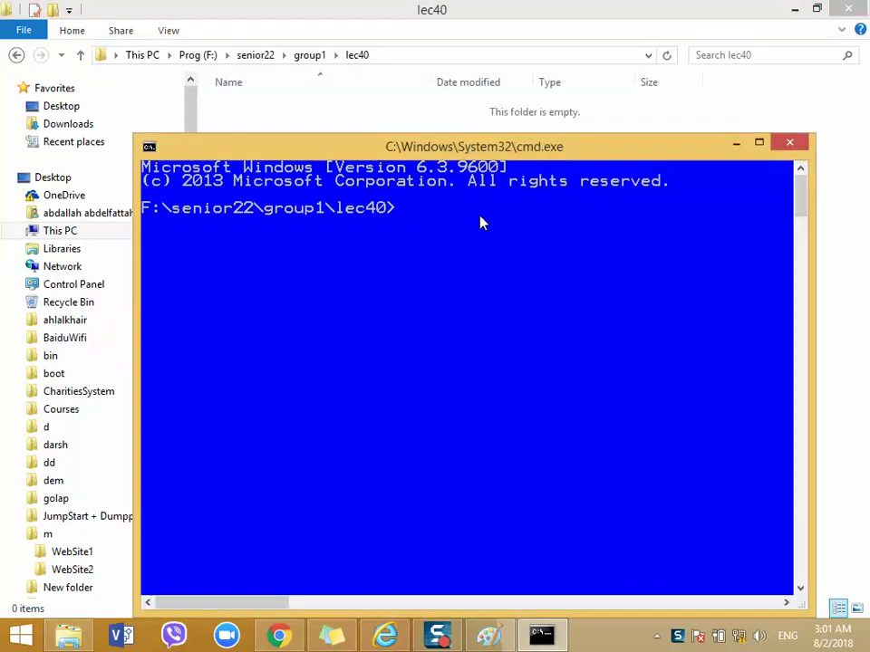
Step: Paste the composer create-project command, replace the project name blog with course, and run it
right_click(407, 230)
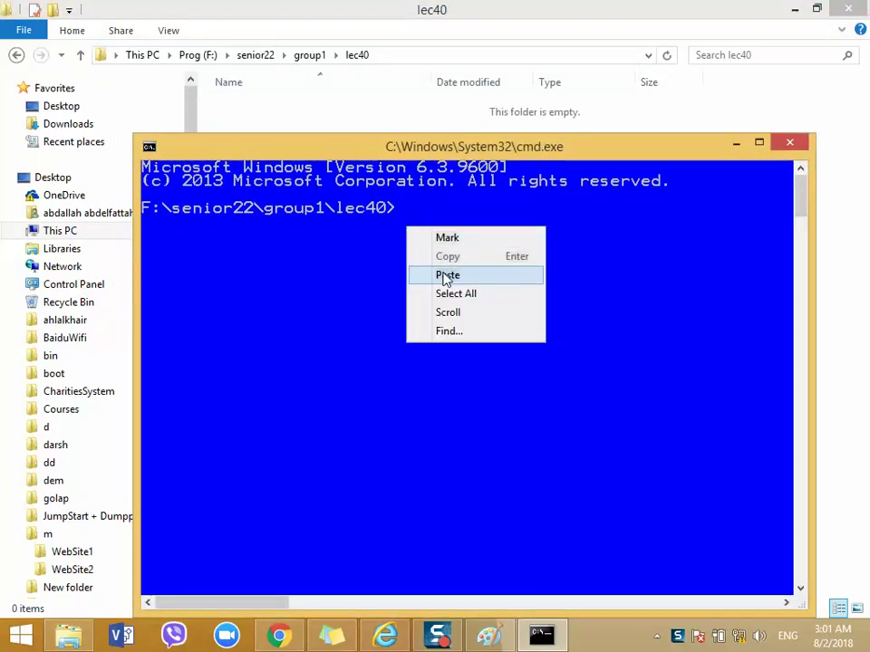
click(445, 275)
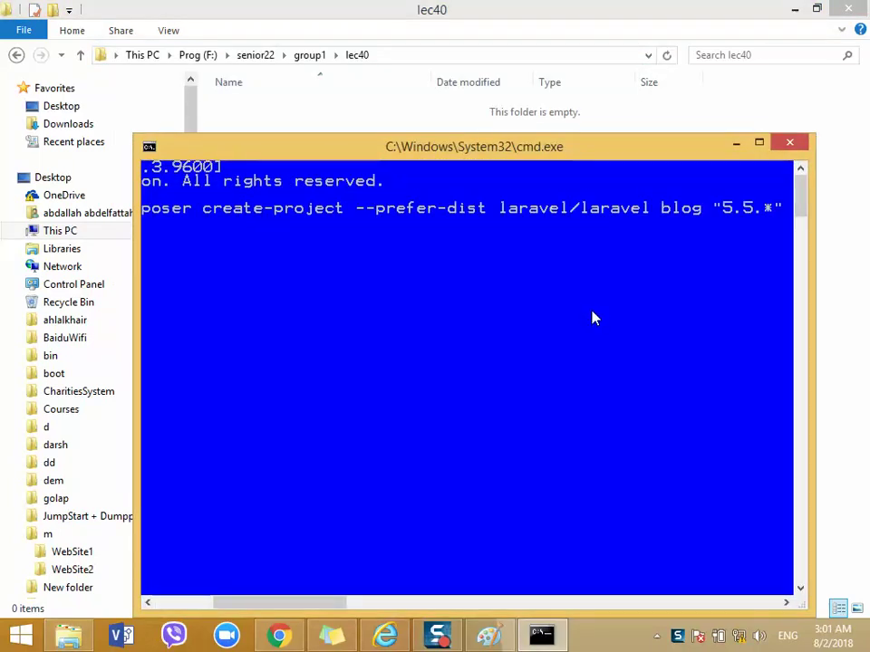
key(Left)
key(Left)
key(Left)
key(Left)
key(Left)
key(Left)
key(Left)
key(BackSpace)
key(BackSpace)
key(BackSpace)
key(BackSpace)
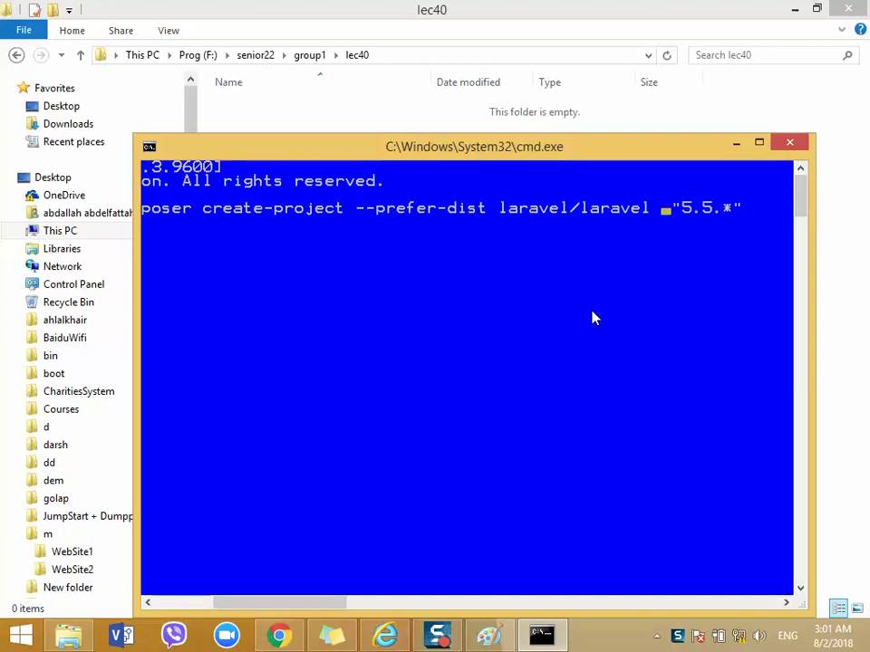
text(cours)
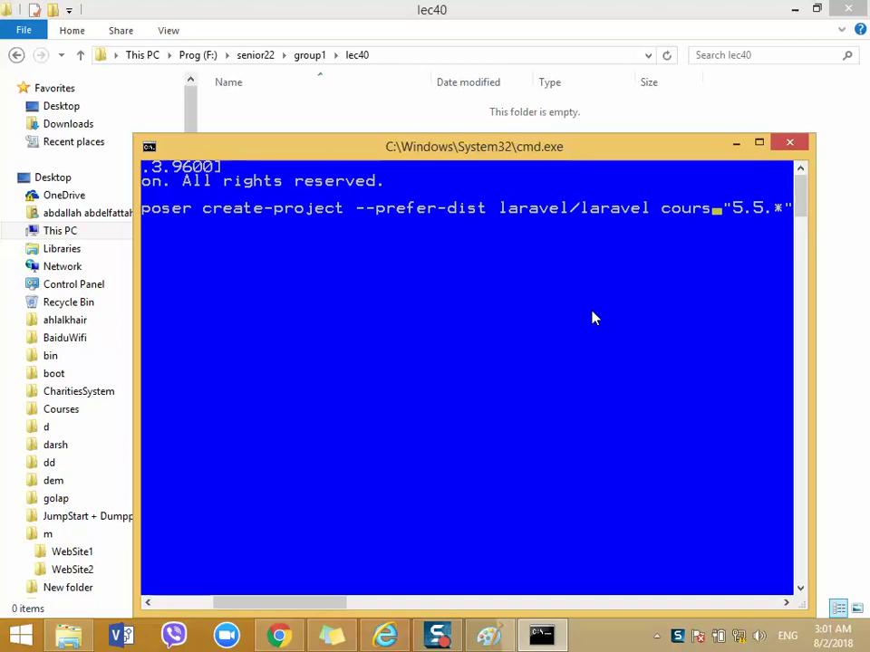
text(e)
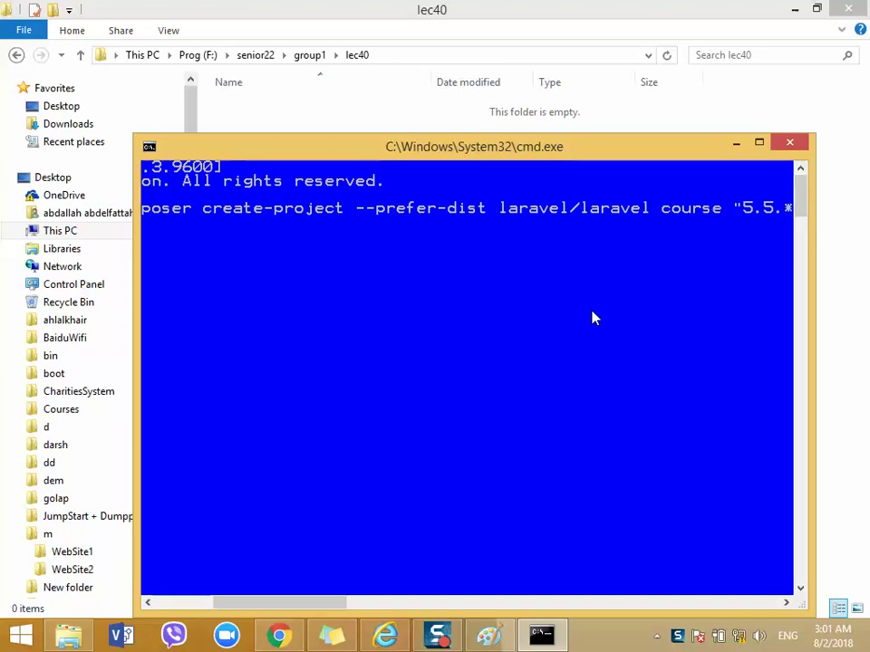
key(Return)
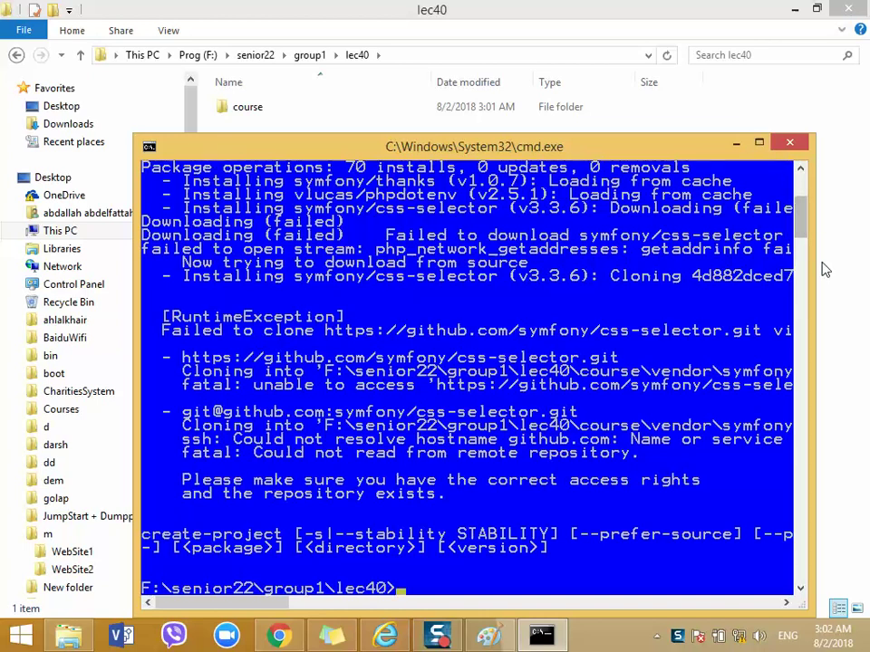
Step: Widen and reposition the command prompt window and read through the composer output from the errors back to the start
drag(813, 263, 863, 264)
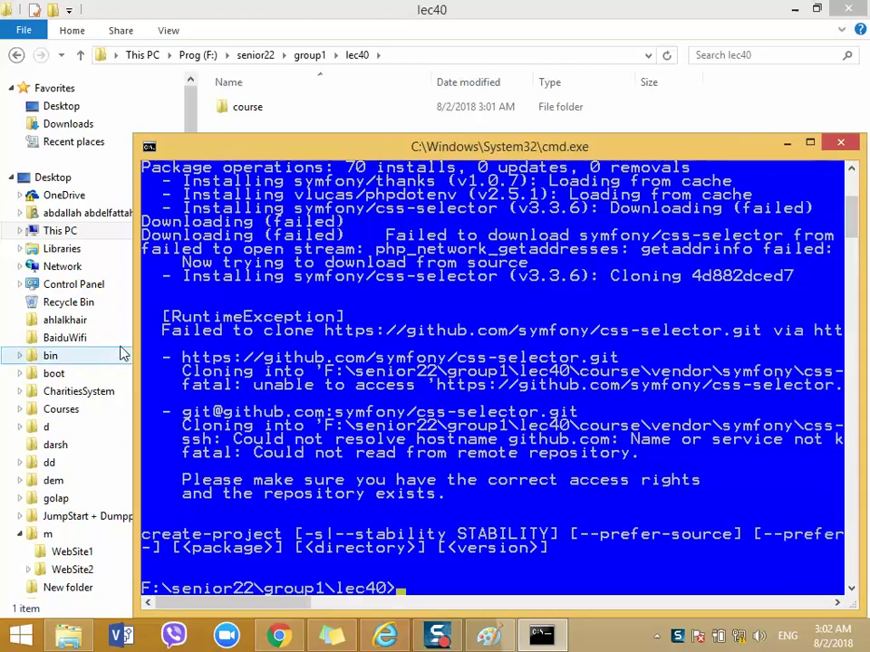
drag(138, 341, 13, 341)
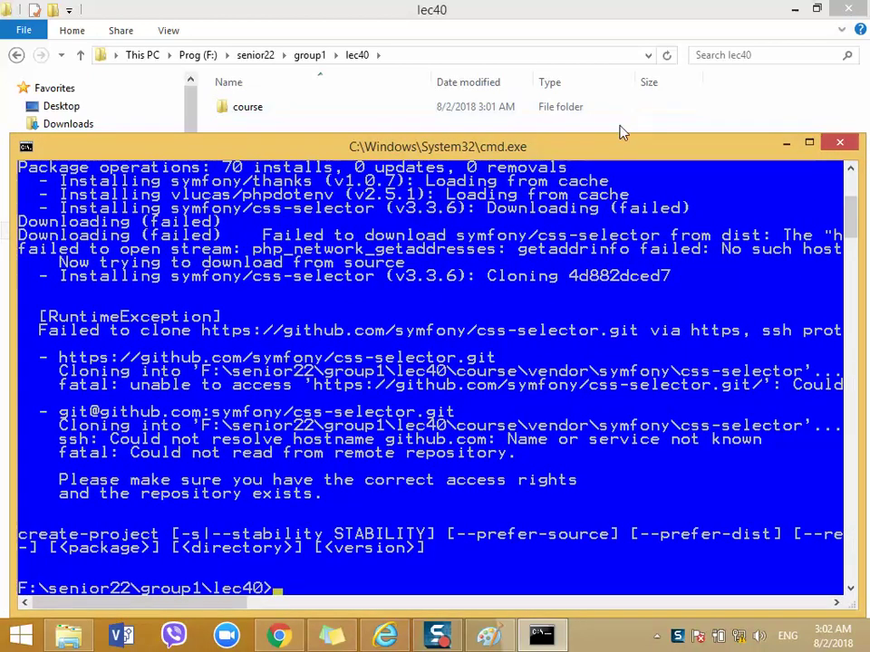
drag(610, 154, 616, 92)
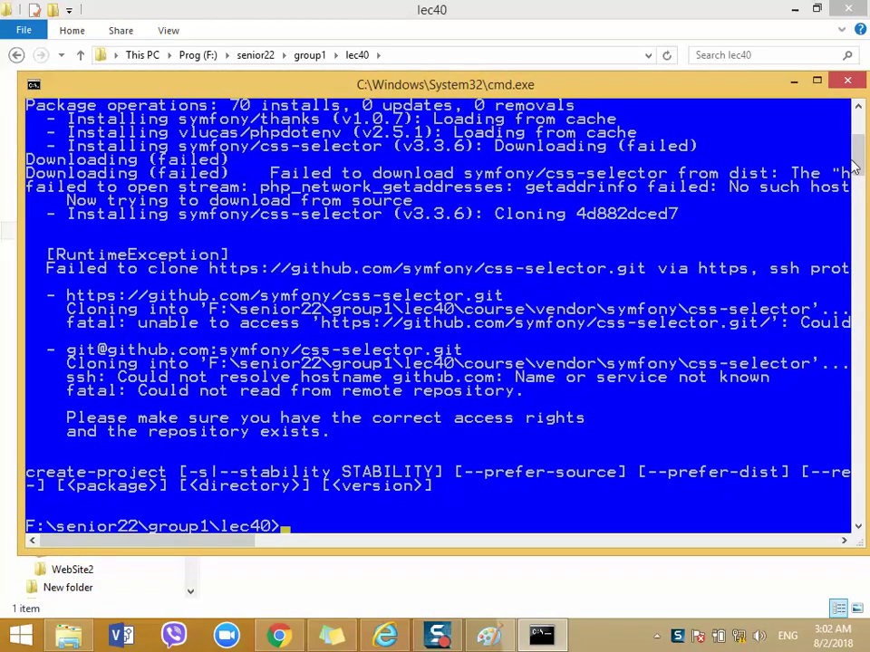
scroll(861, 151, up, 3)
scroll(861, 151, up, 2)
scroll(862, 172, down, 11)
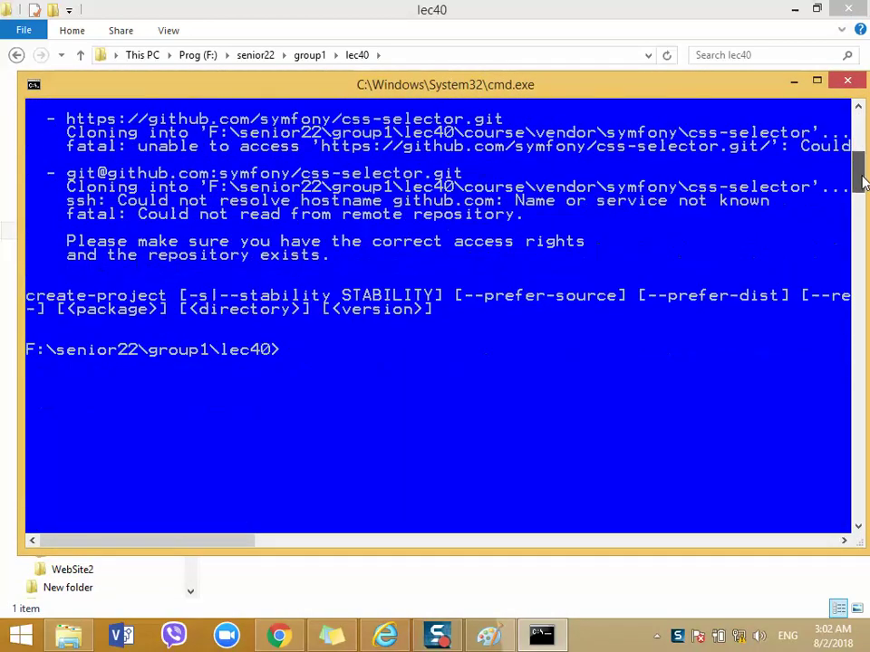
drag(862, 184, 865, 133)
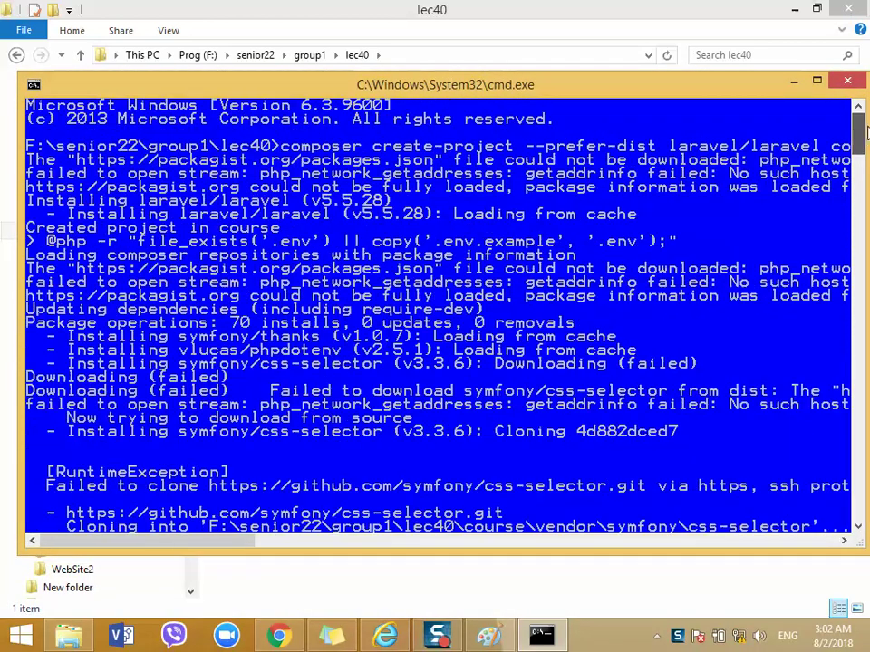
Step: Inspect the contents of the course folder in lec40, then return to the command prompt and reread the composer errors
click(794, 81)
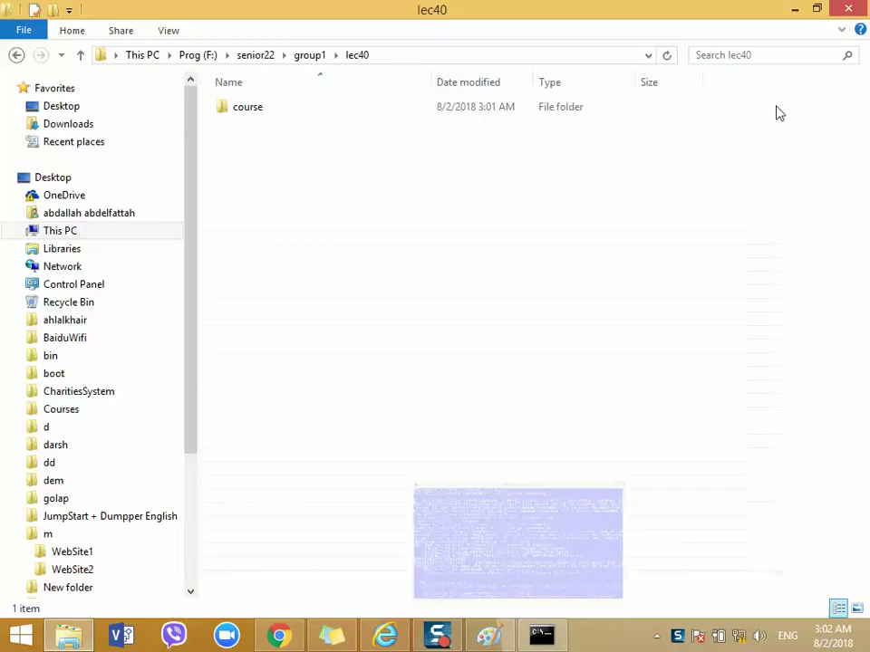
double_click(291, 112)
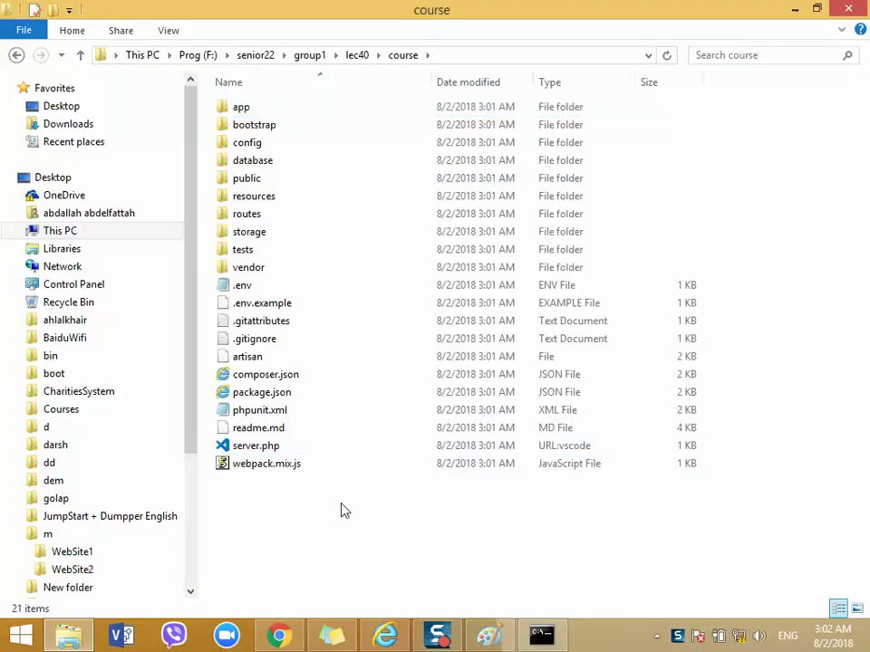
click(542, 637)
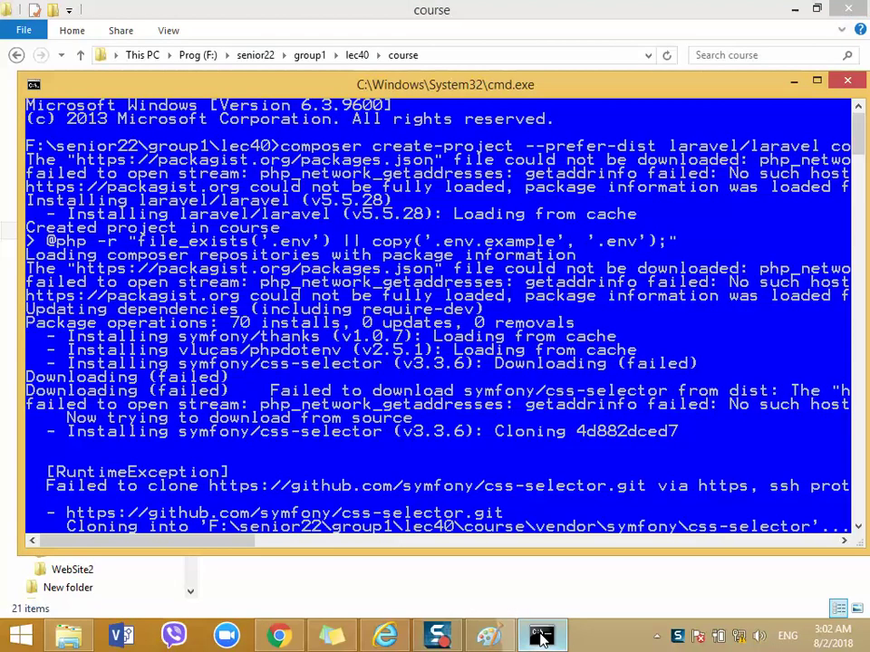
scroll(471, 281, up, 4)
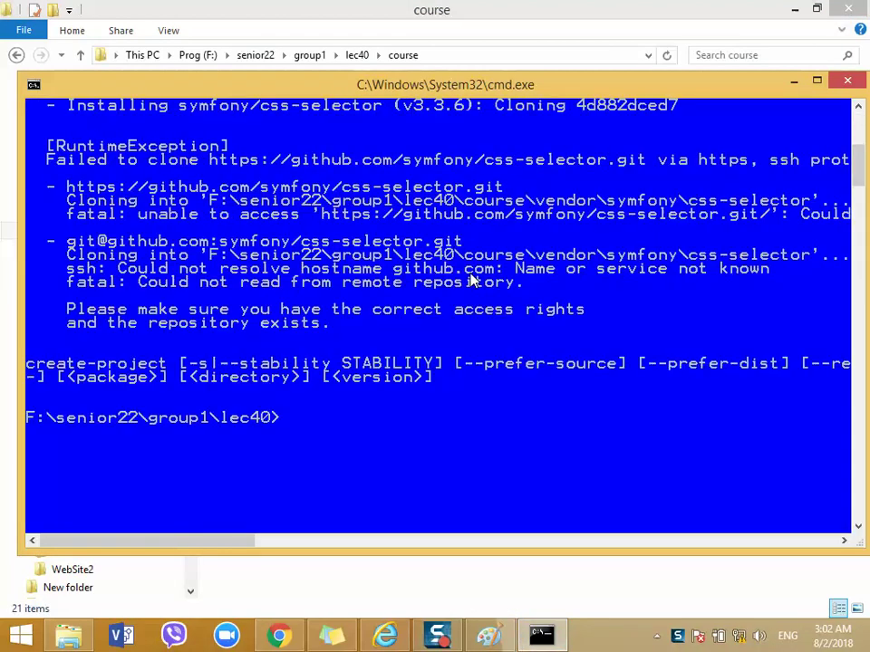
Step: Check the available Wi-Fi networks, show the connection options for the Senior network, and return to the command prompt
click(739, 636)
click(711, 440)
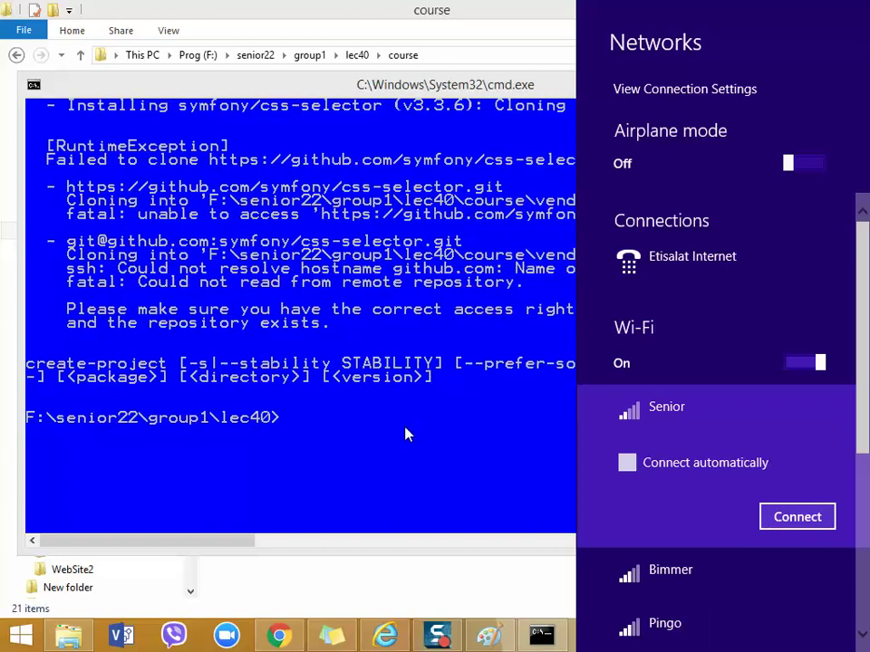
click(335, 416)
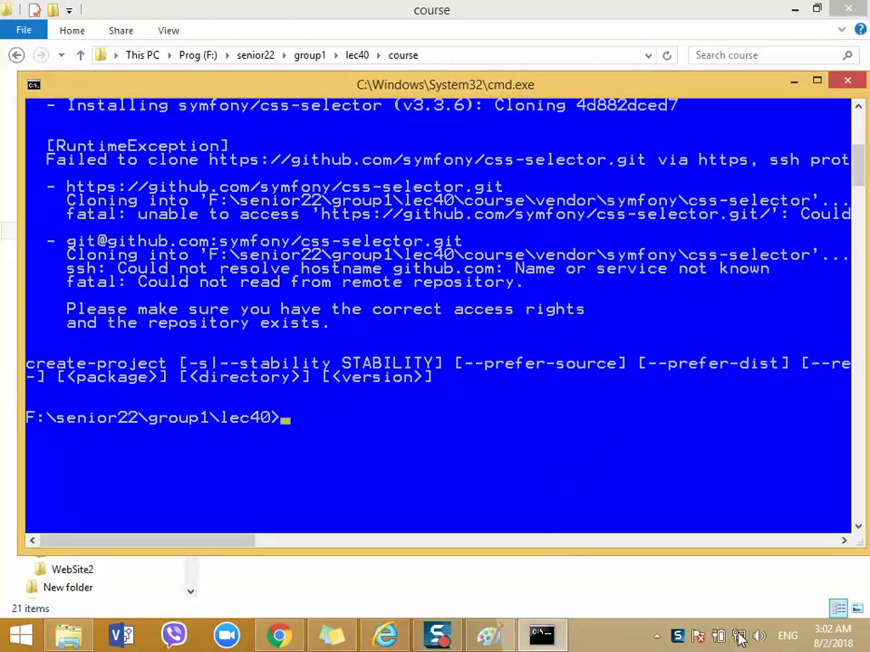
click(802, 238)
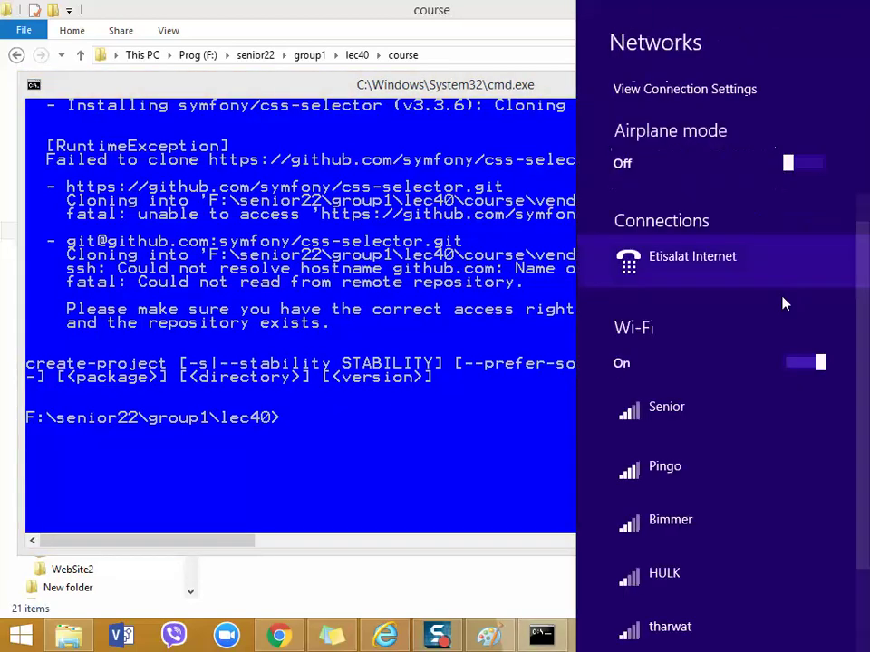
click(752, 424)
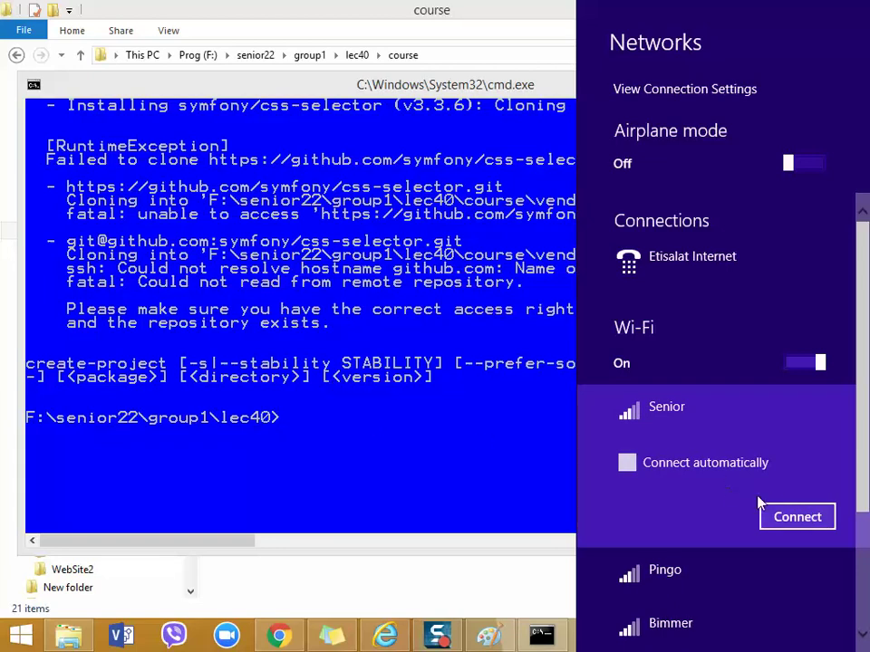
click(472, 435)
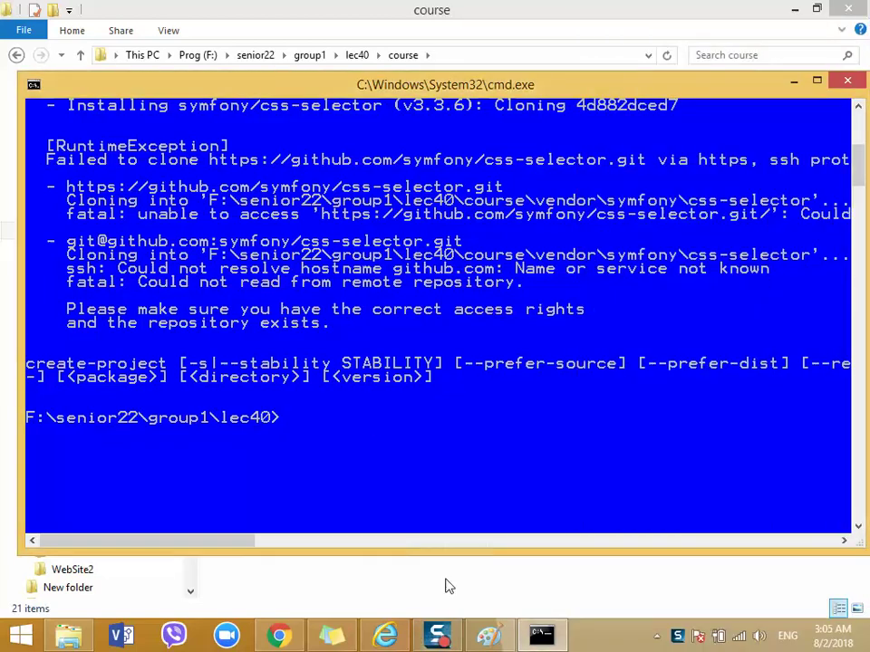
Step: Rerun the previous composer create-project command for course version "5.5.*" and minimize the command prompt
key(Up)
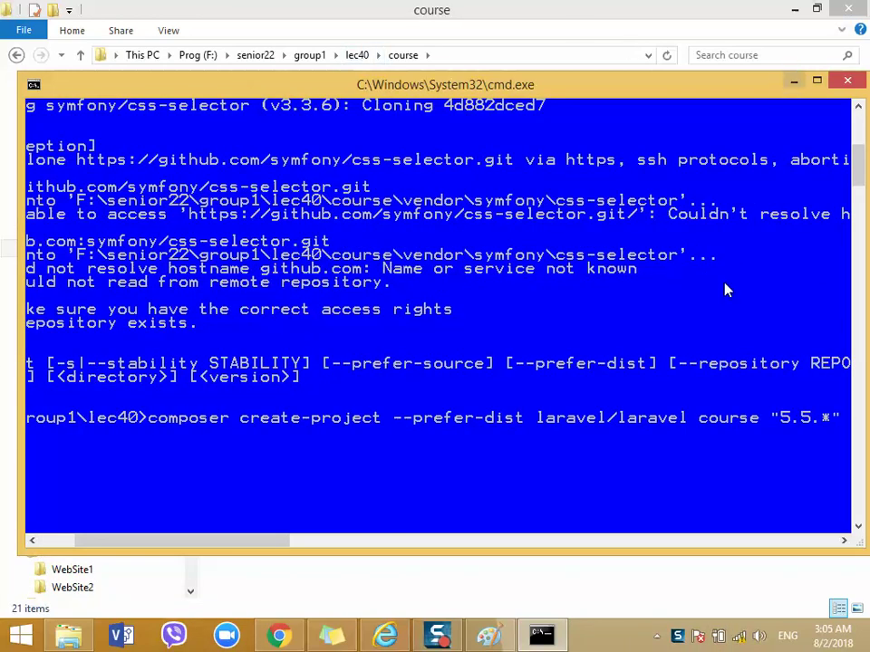
key(Return)
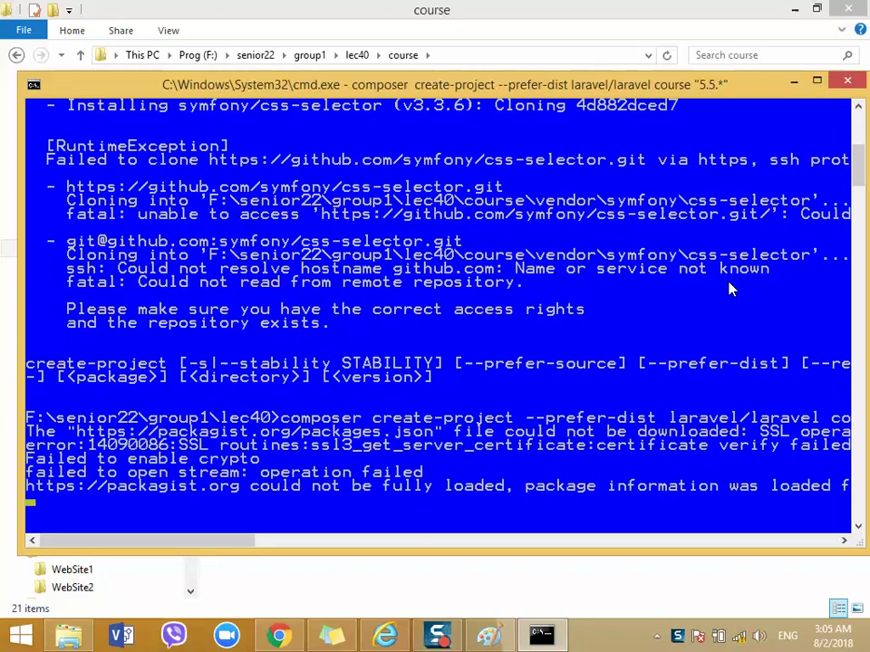
click(794, 82)
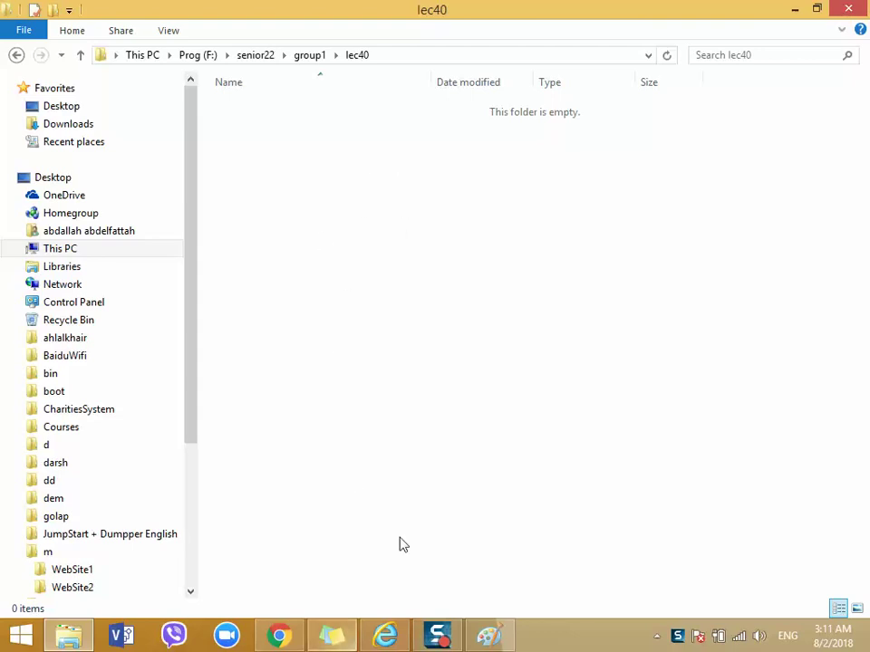
Step: Open a new command prompt in the empty lec40 folder from File Explorer
click(410, 56)
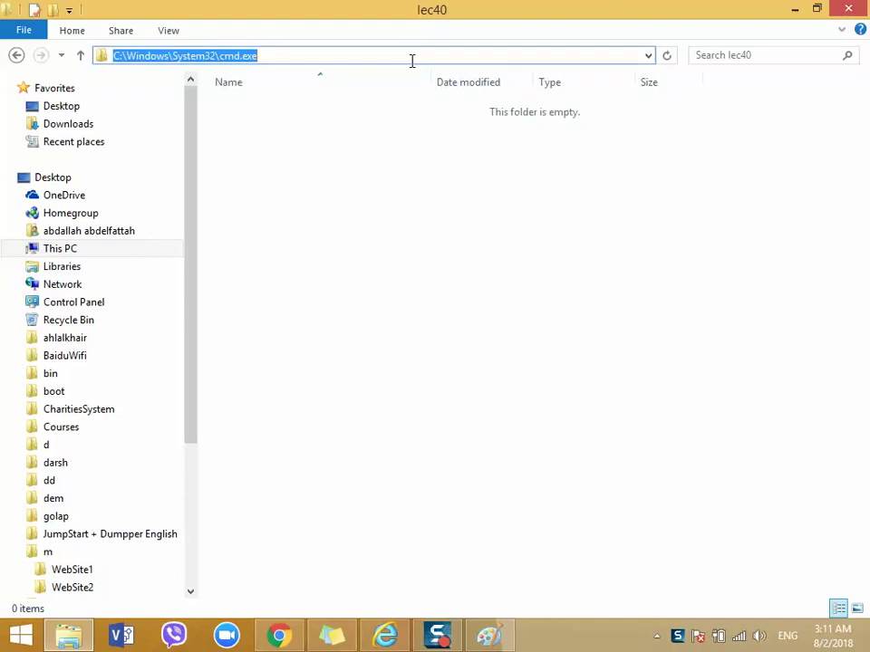
text(cmd)
key(Return)
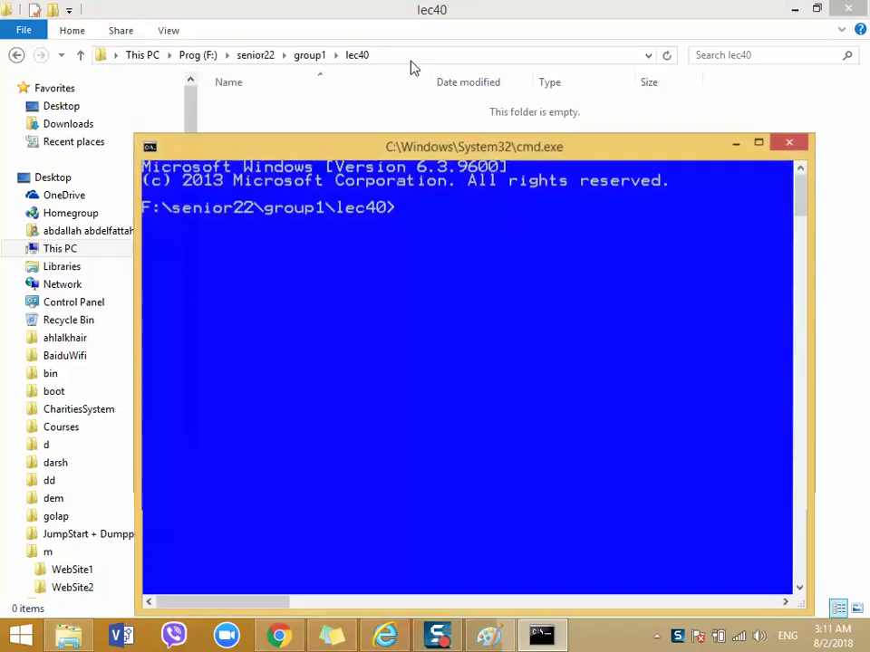
right_click(409, 220)
click(436, 263)
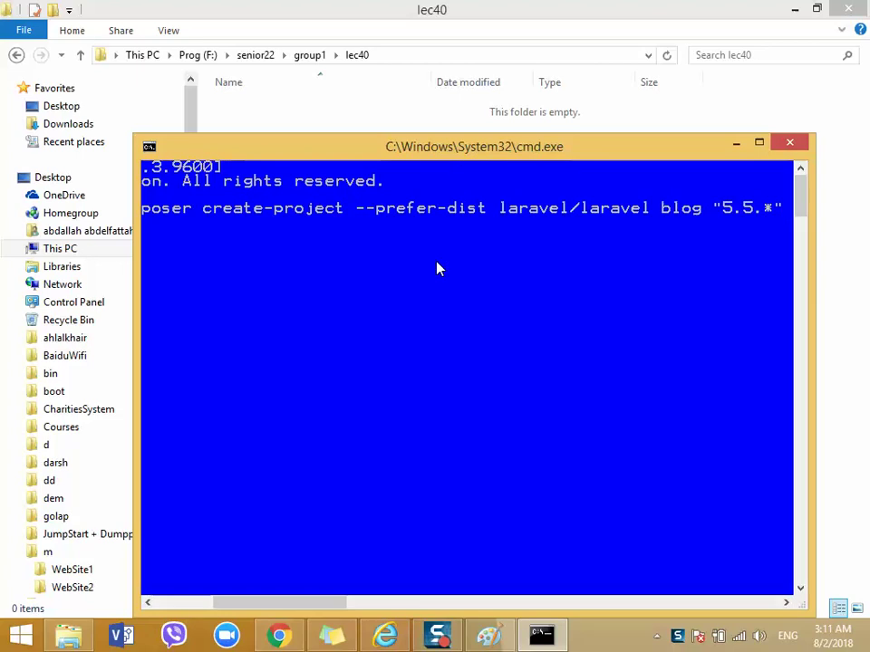
click(789, 142)
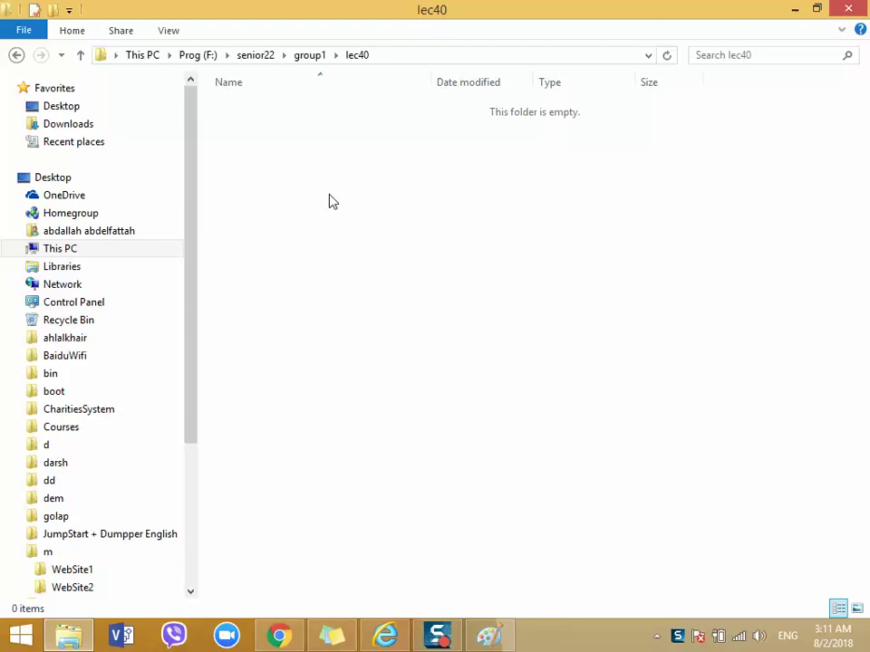
Step: Search Google for git in a new browser tab, start the 64-bit Git for Windows download from git-scm.com, and minimize the browser
click(37, 258)
click(279, 634)
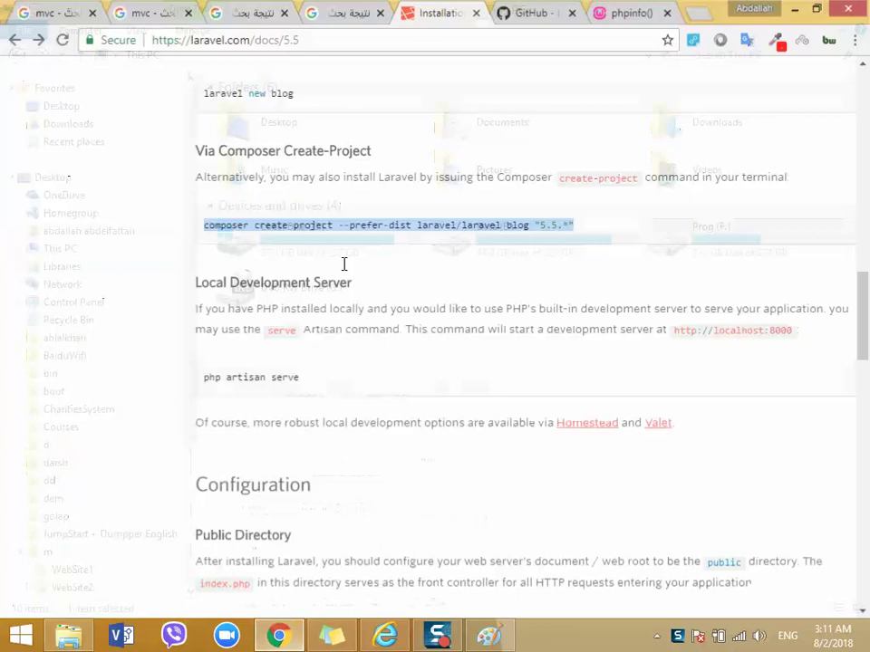
click(697, 12)
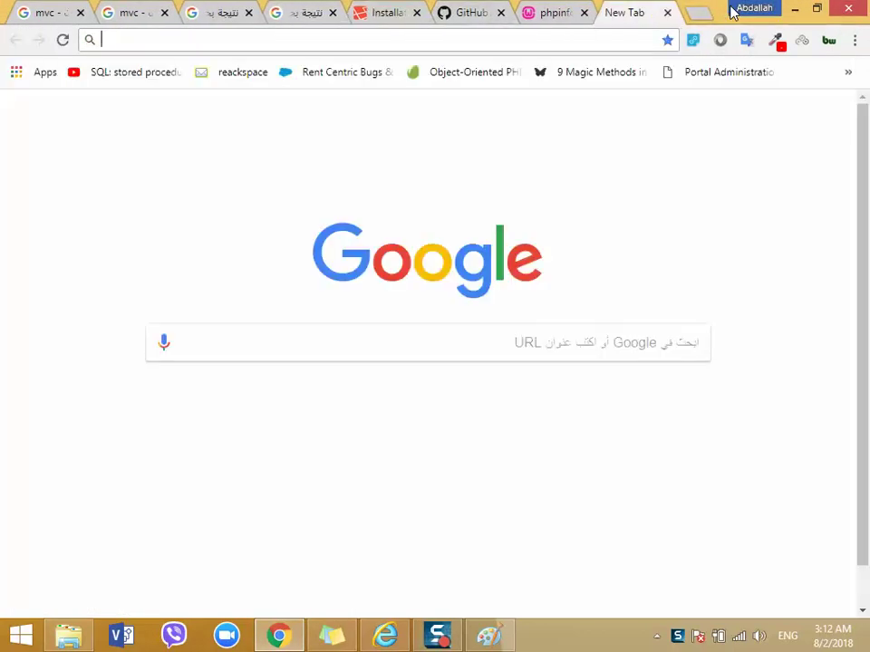
text(git)
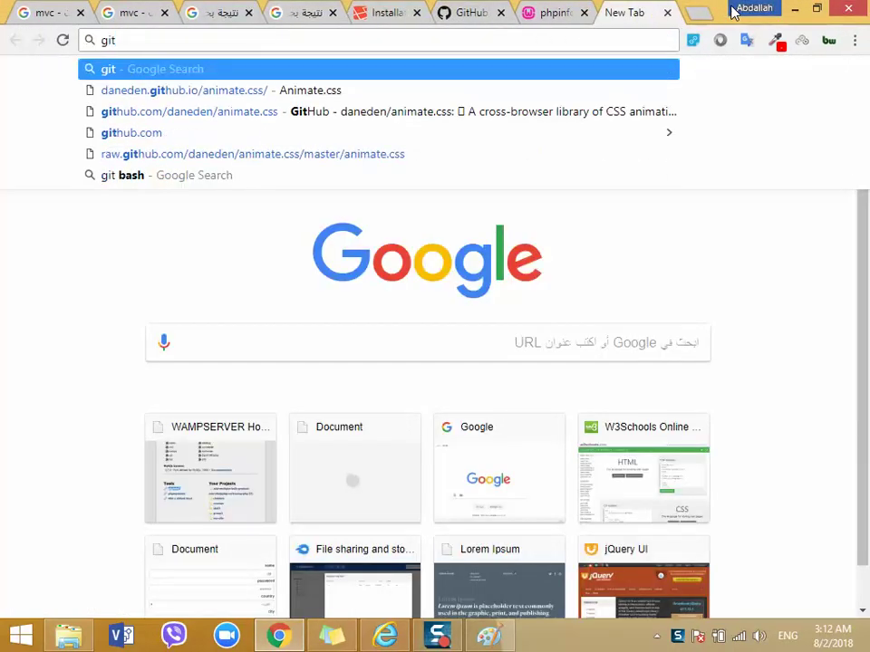
key(Return)
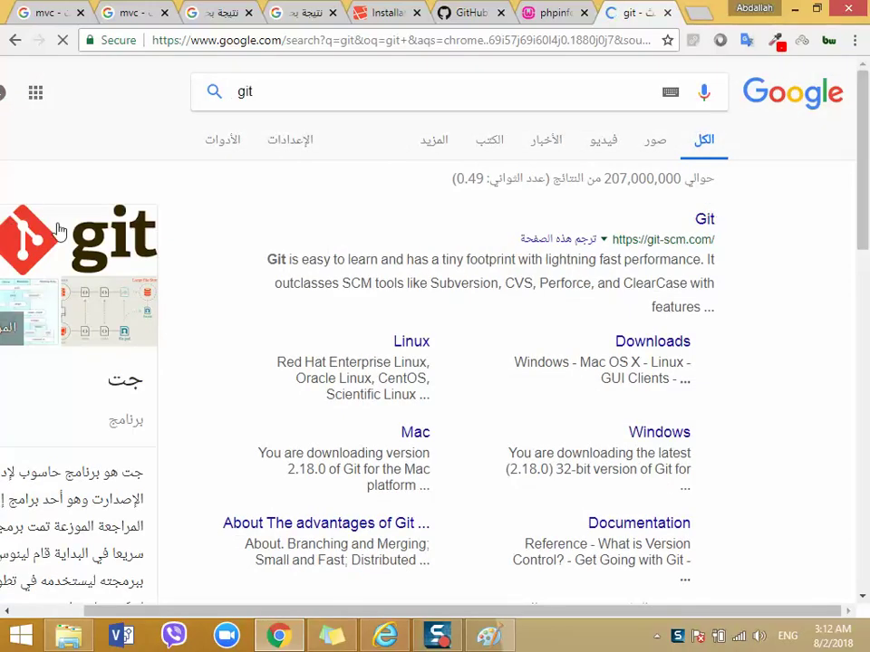
click(704, 221)
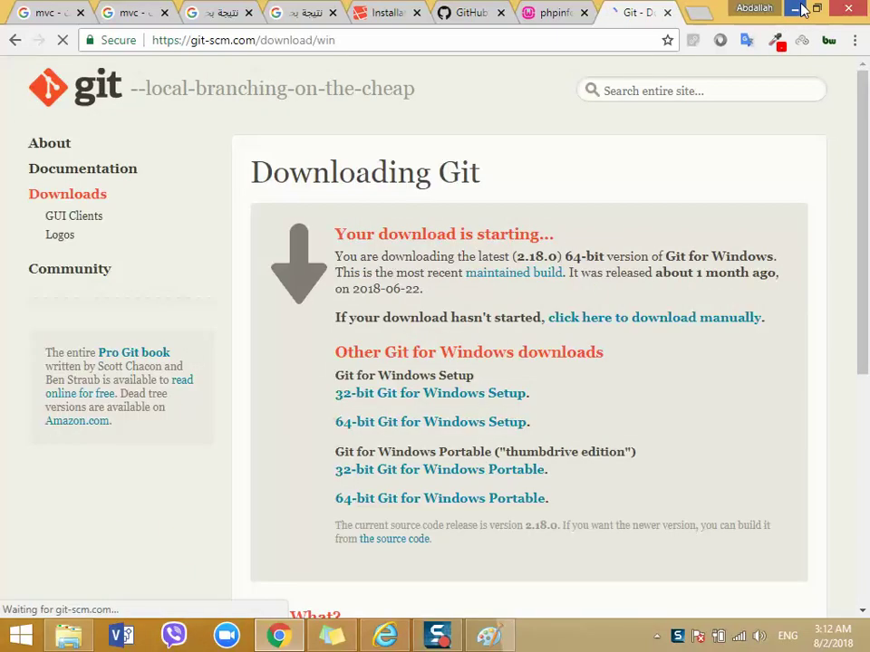
click(792, 17)
Step: Locate the Git-2.14.1-64-bit.exe installer in the Git folder inside برامج تعليمى on the Data (E:) drive
double_click(572, 240)
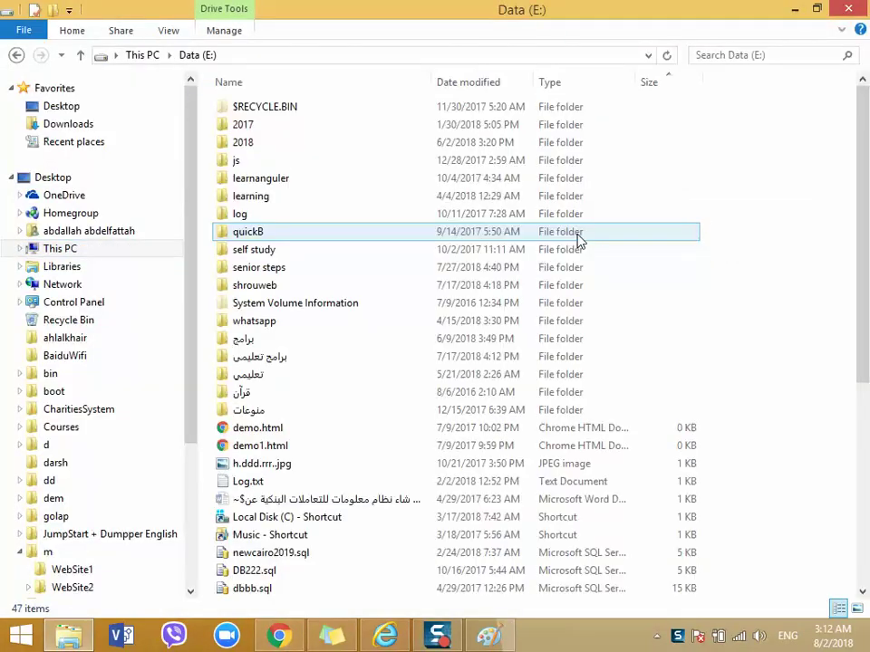
click(273, 357)
double_click(274, 357)
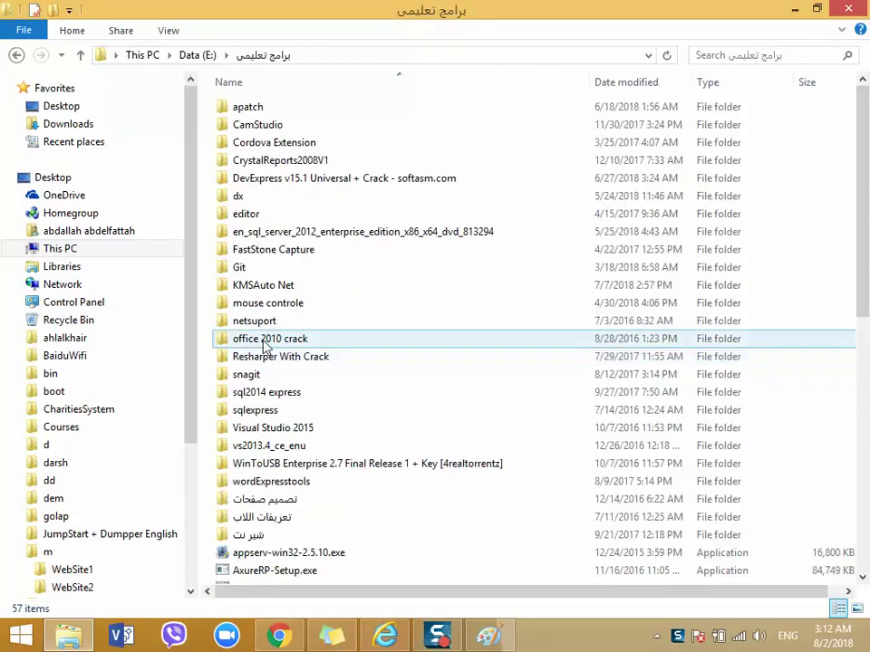
key(g)
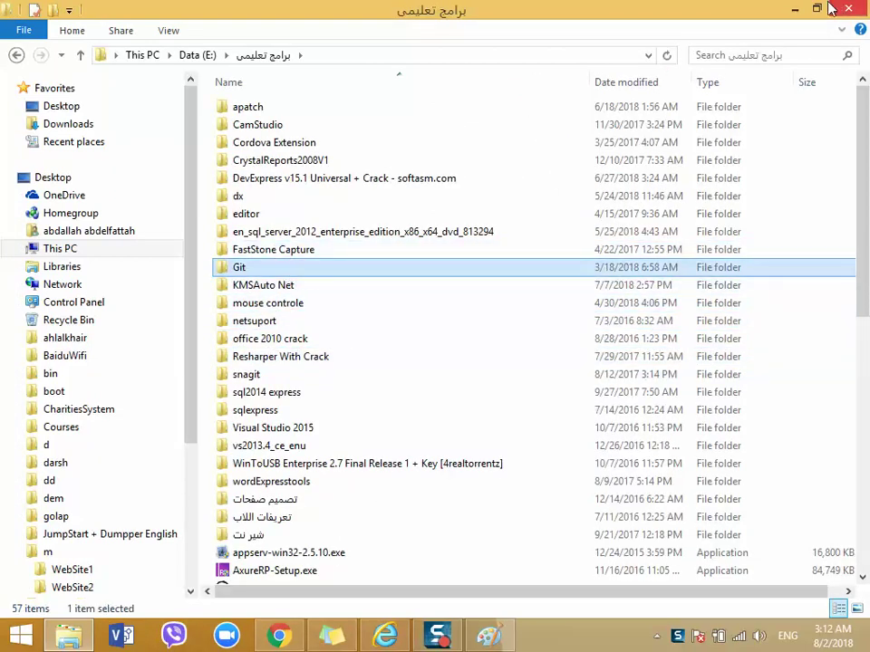
click(793, 8)
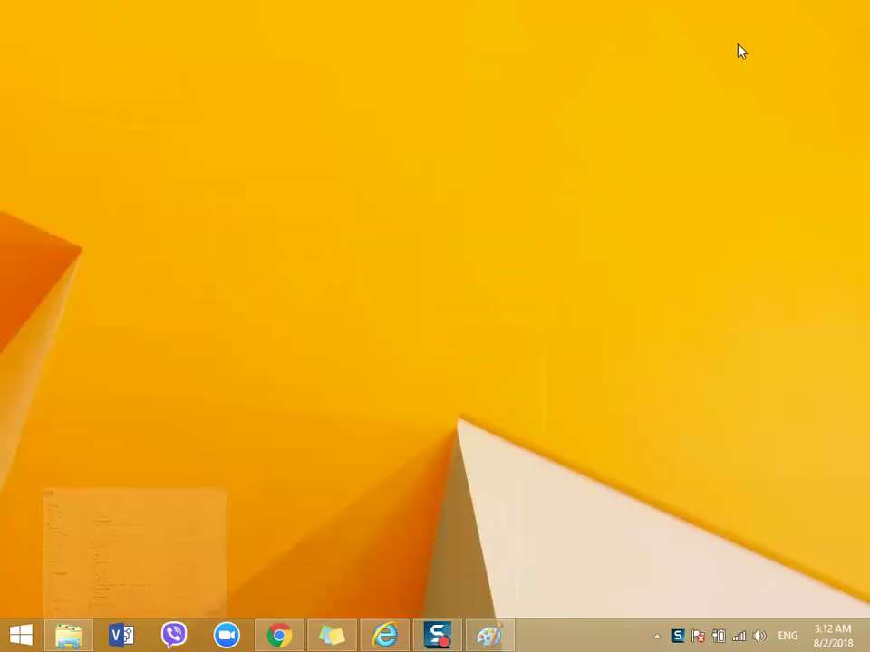
click(57, 635)
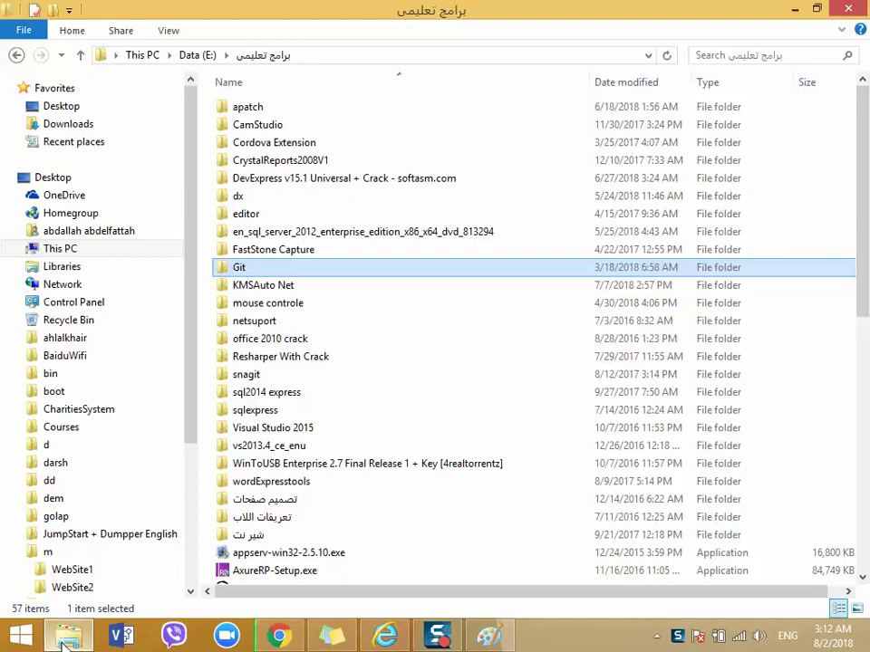
double_click(248, 268)
double_click(276, 106)
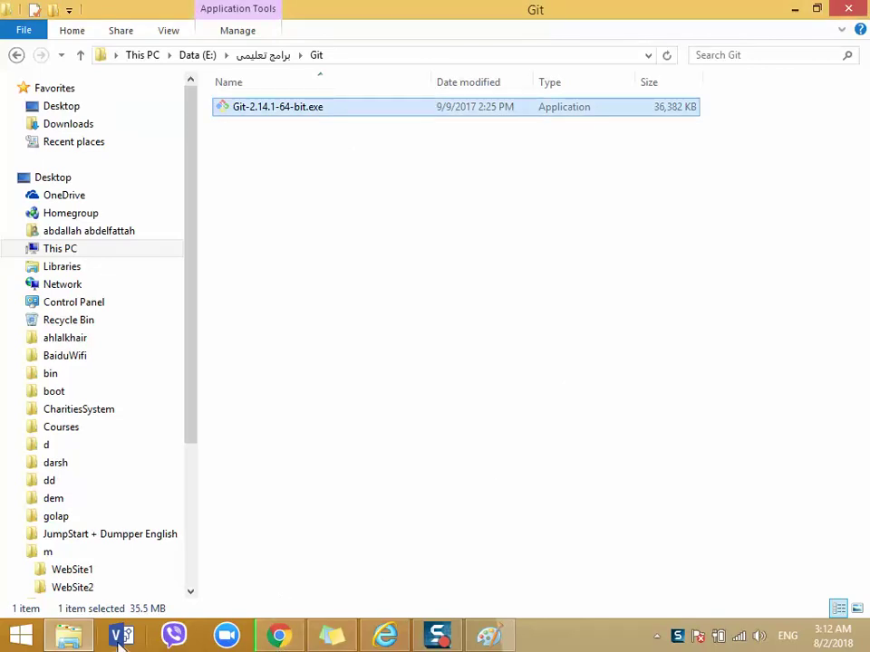
Step: Go back from the Git installer folder to the lec40 folder in File Explorer
click(86, 633)
click(86, 633)
click(16, 55)
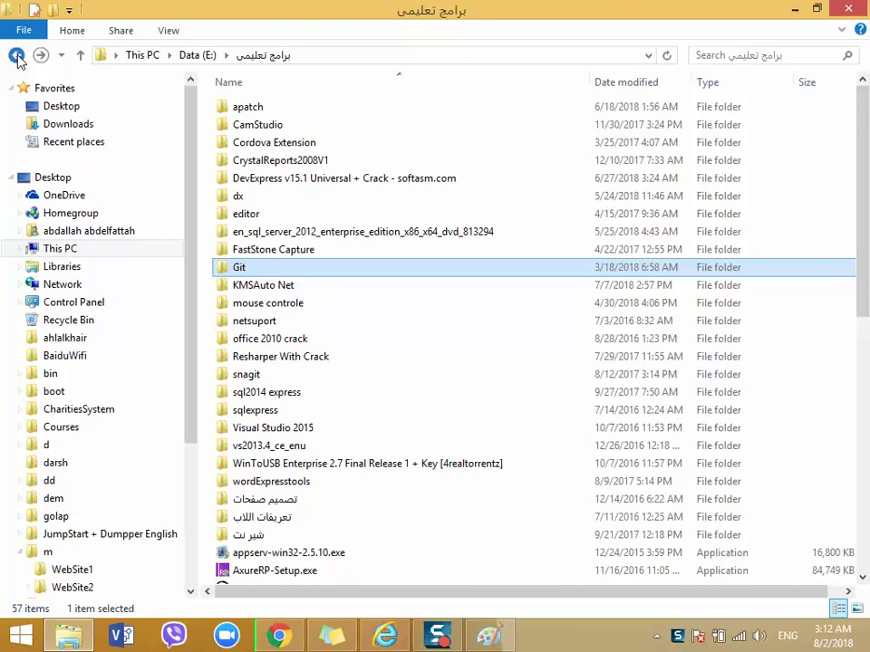
click(16, 56)
click(16, 55)
click(16, 56)
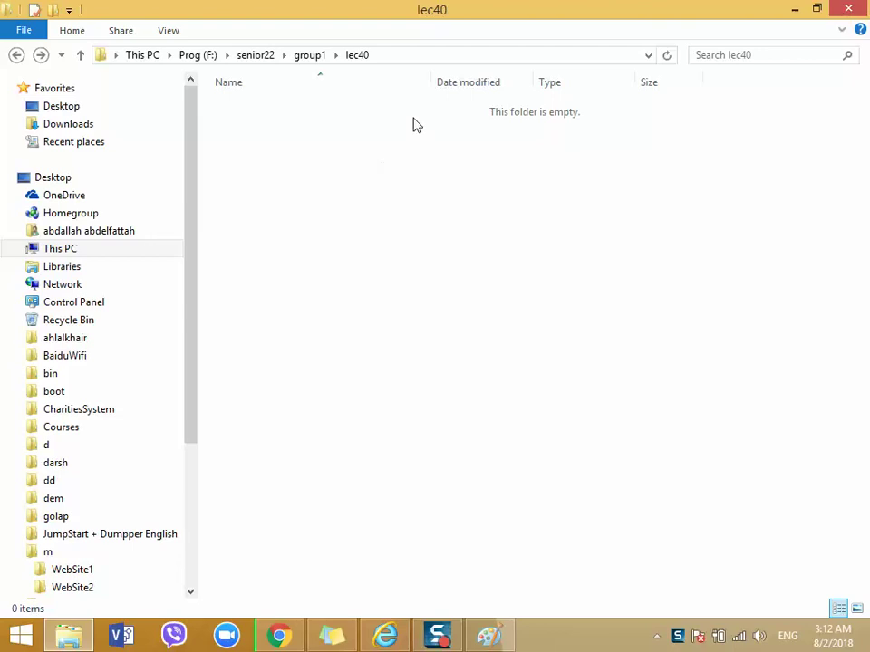
click(404, 55)
text(cmd)
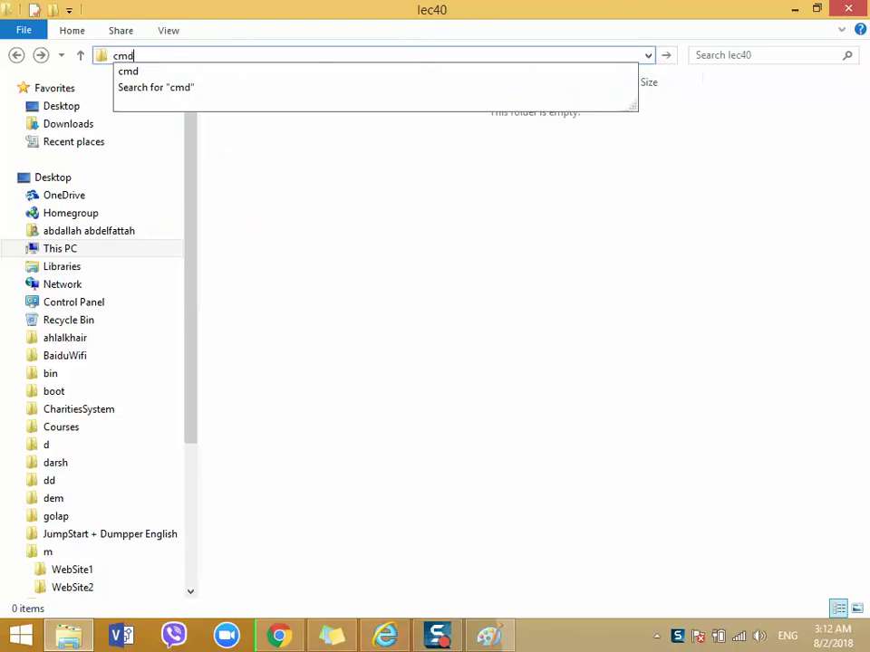
key(Return)
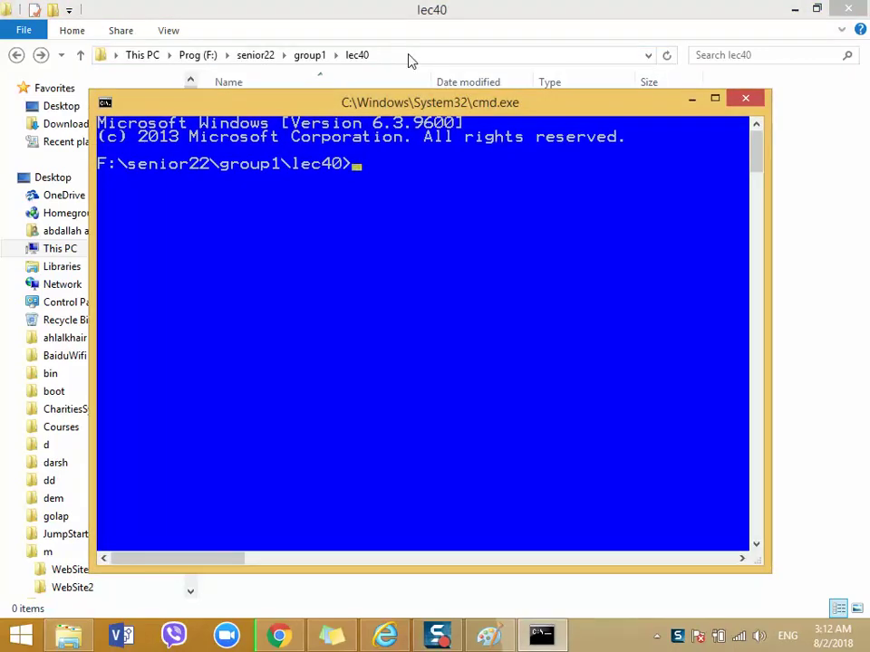
click(746, 99)
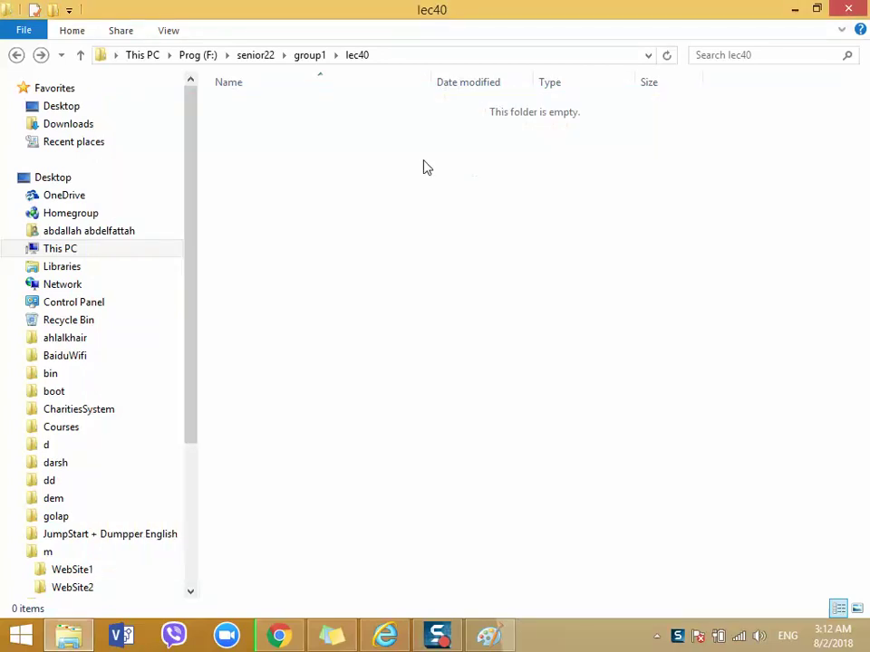
Step: Open a maximized Git Bash terminal in the lec40 folder and run composer to list its available commands
right_click(424, 161)
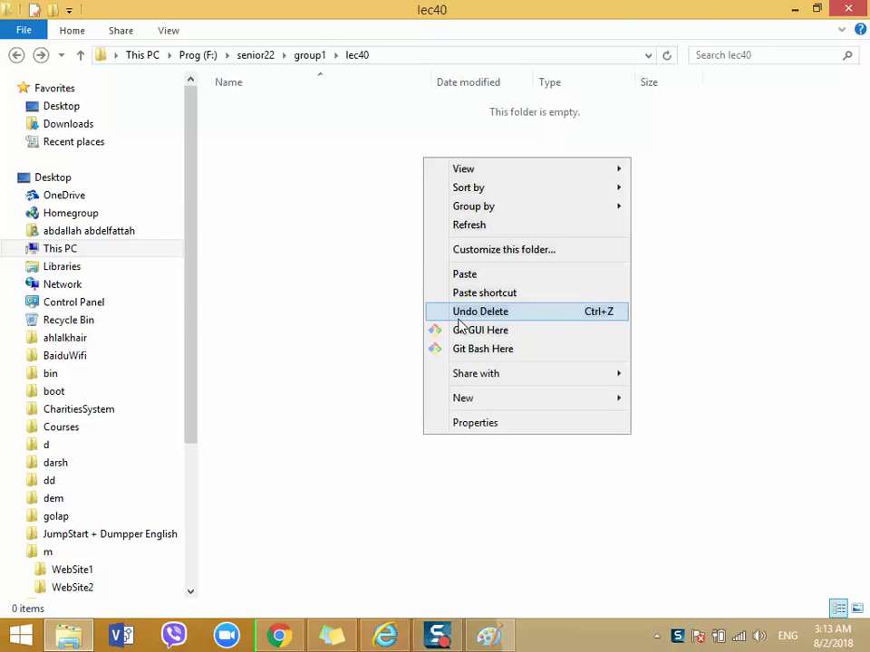
click(494, 352)
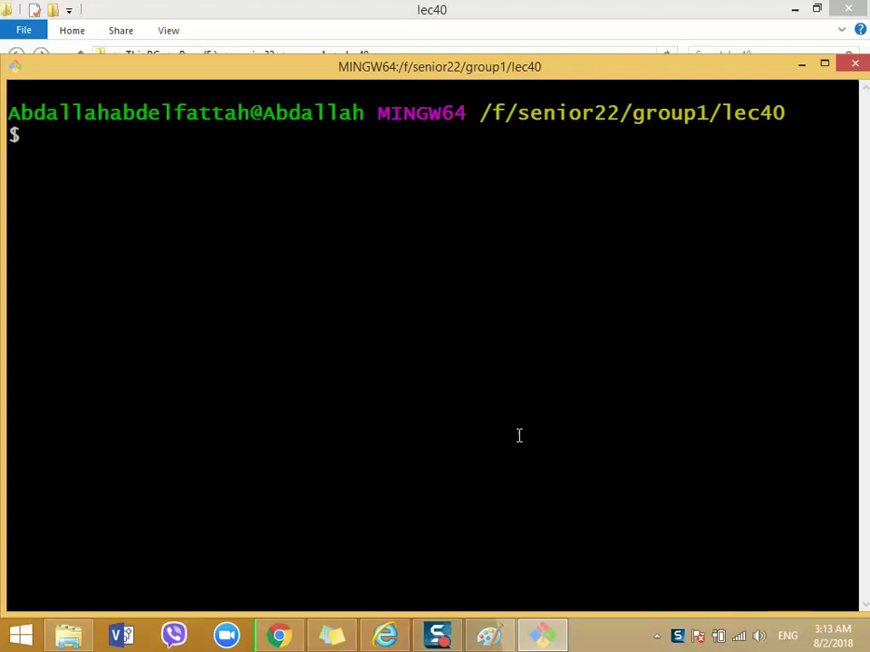
text(compo)
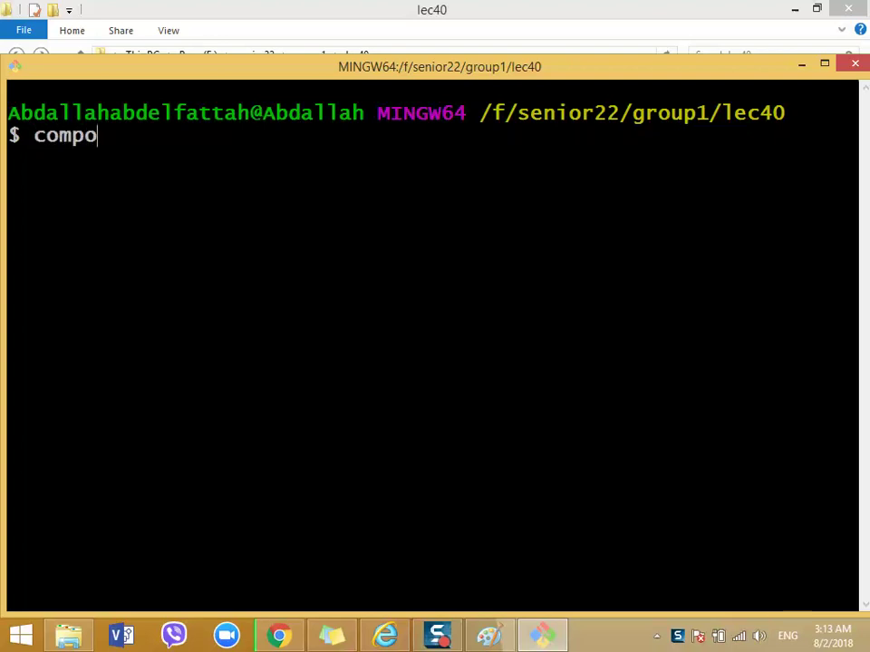
text(ser)
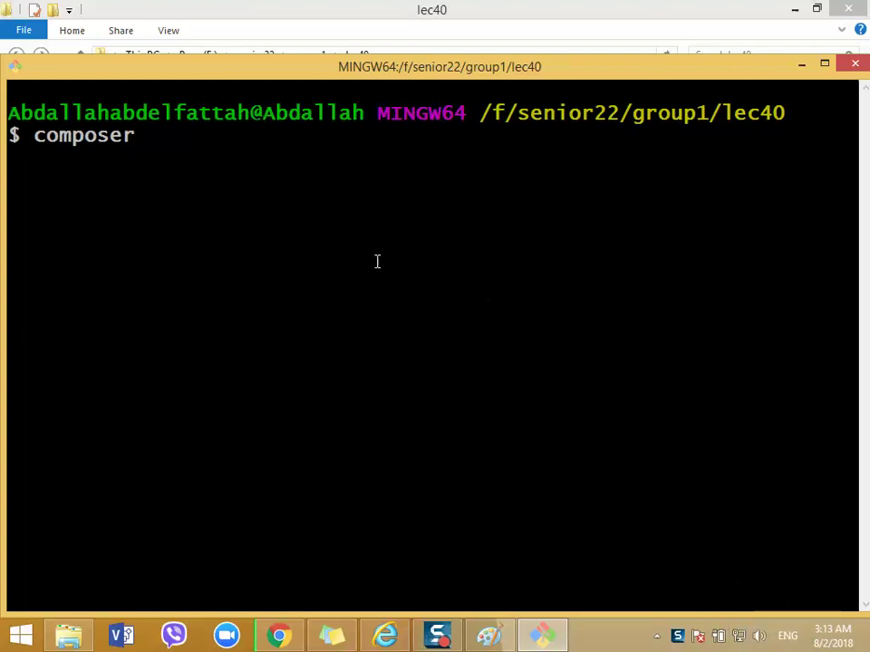
key(Return)
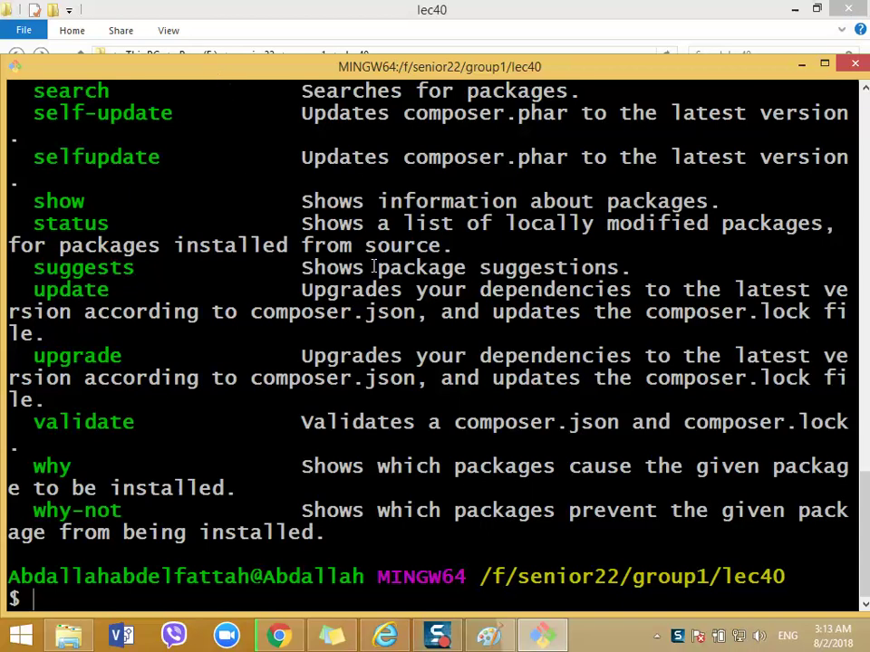
drag(452, 70, 457, 5)
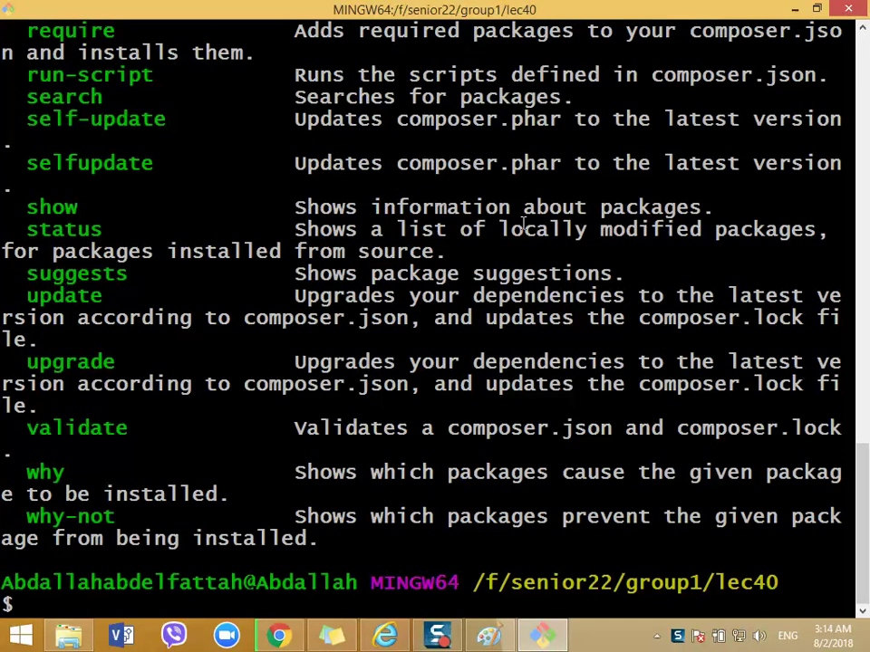
Step: Copy the composer create-project command from the Laravel 5.5 installation page and paste it at the Git Bash prompt
click(279, 637)
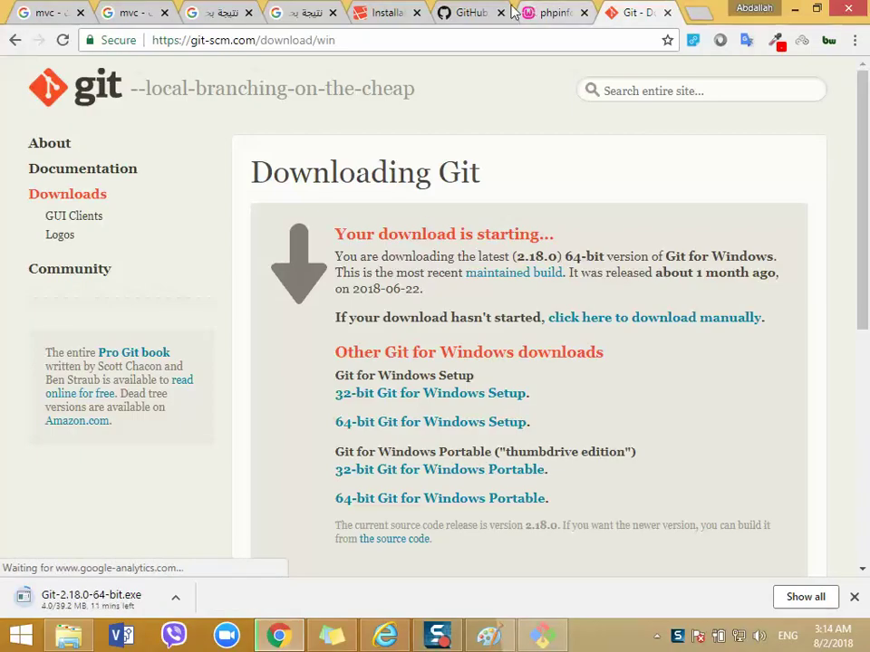
click(478, 10)
click(369, 10)
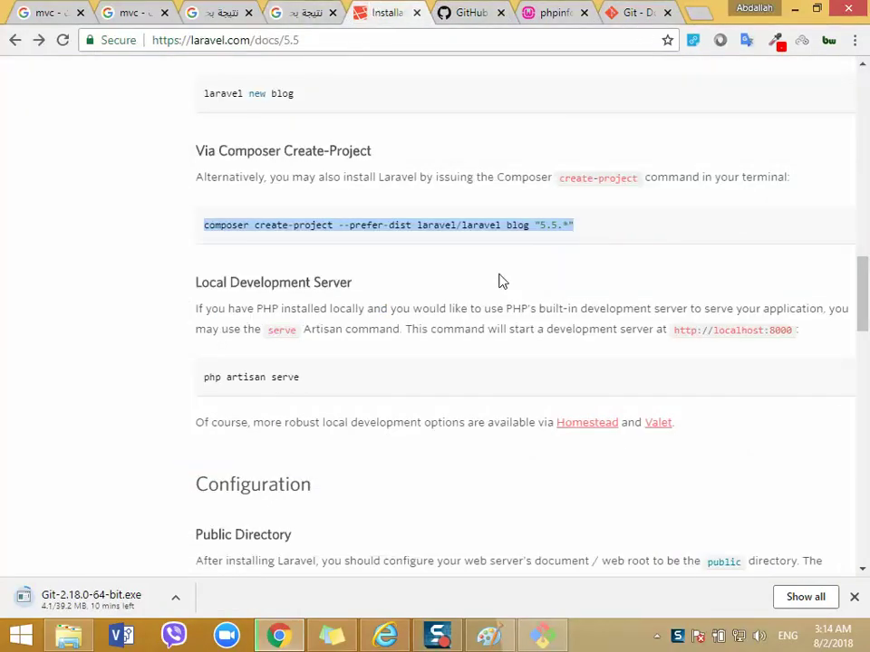
right_click(446, 223)
click(494, 239)
click(543, 638)
right_click(77, 603)
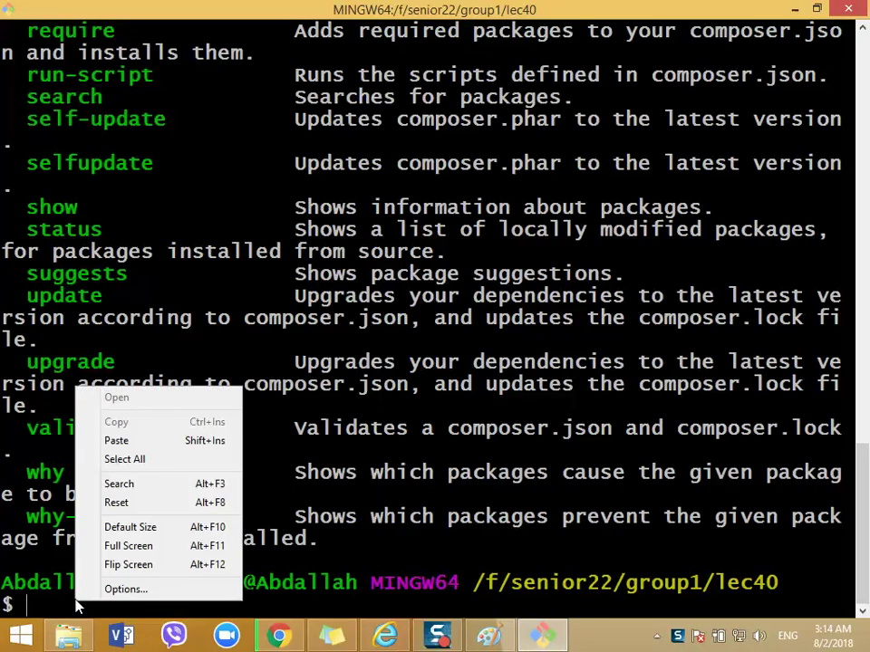
click(126, 441)
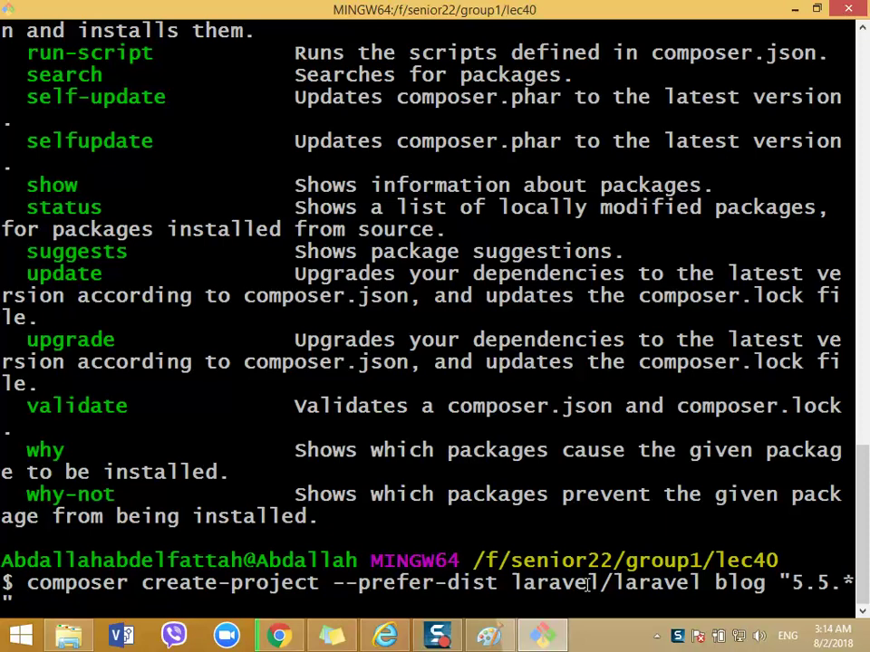
Step: Replace the project name blog with course in the pasted command and run it for Laravel "5.5.*"
key(Left)
key(Left)
key(Left)
key(Left)
key(BackSpace)
key(BackSpace)
key(BackSpace)
key(BackSpace)
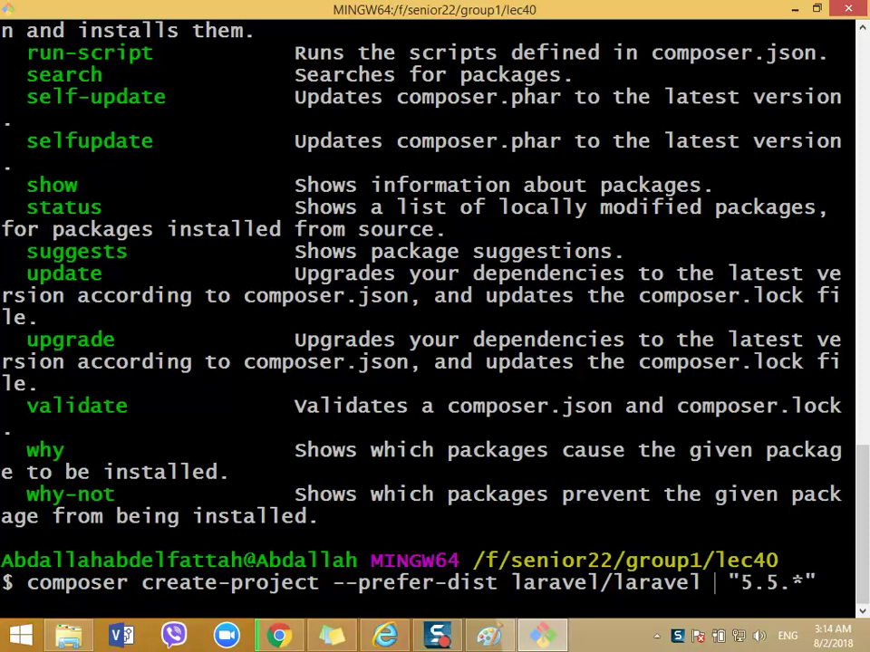
text(cours)
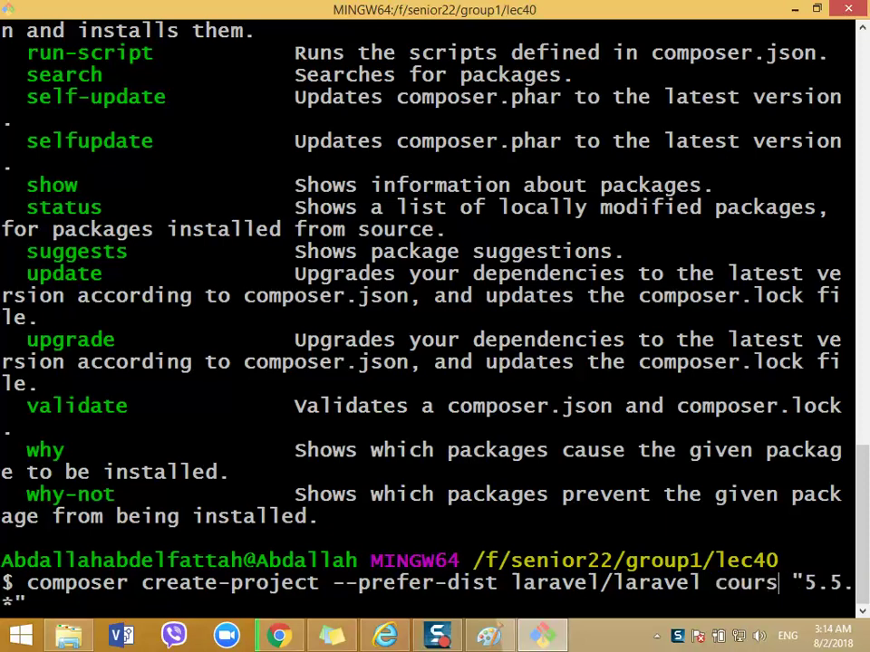
text(e)
key(Return)
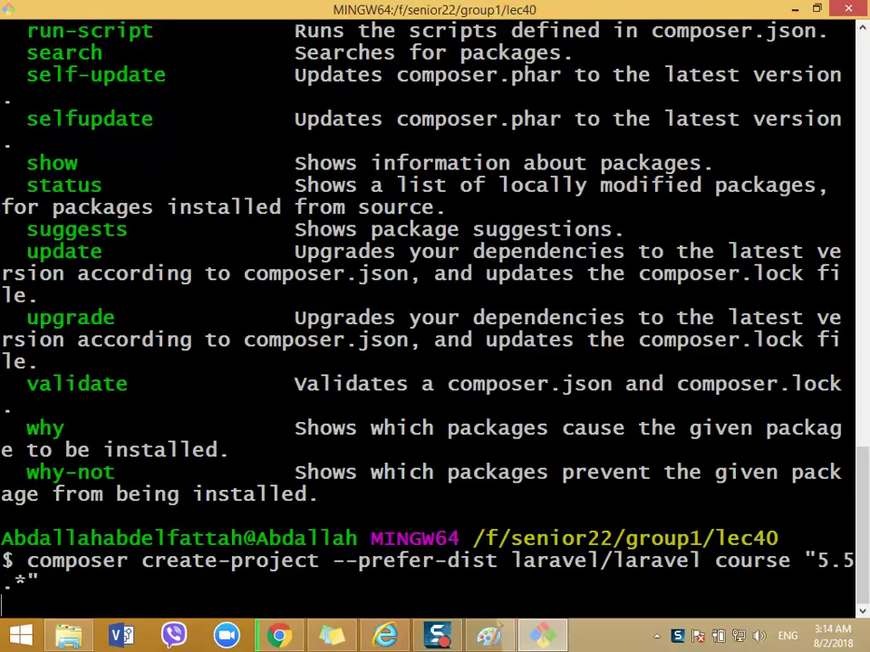
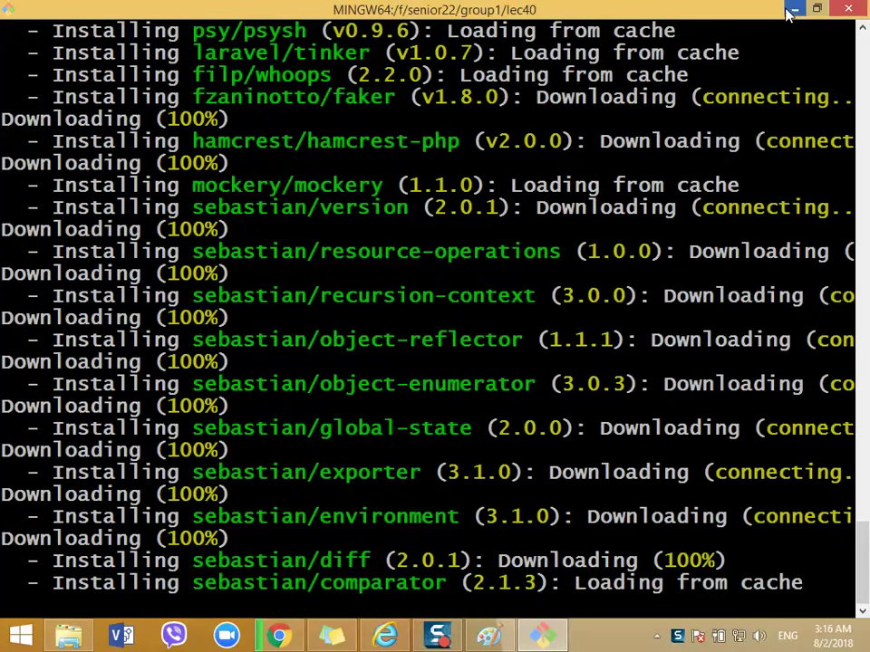
Step: Minimize the terminal and browser, and open the course folder in lec40 to inspect the installed Laravel files
click(789, 10)
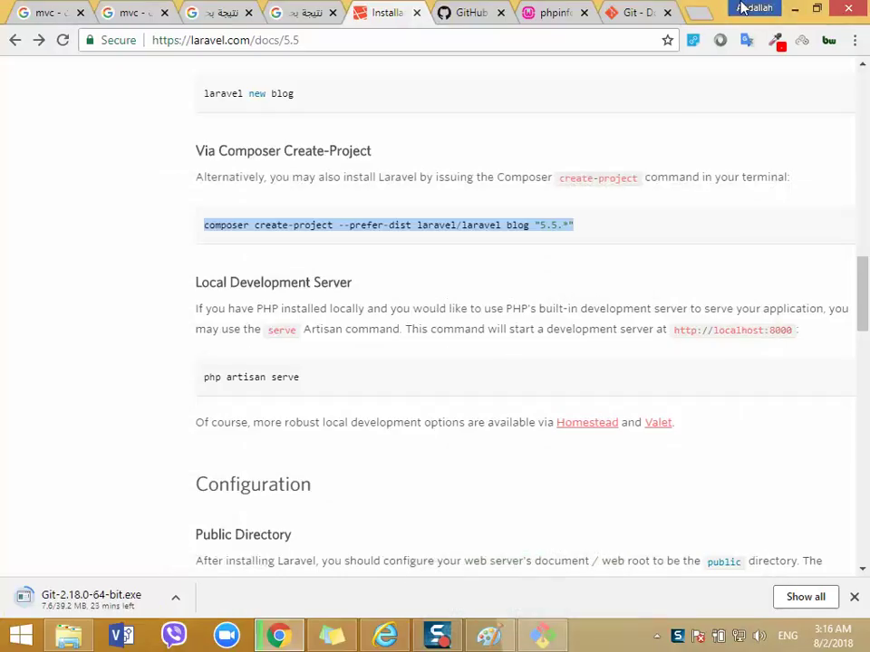
click(792, 9)
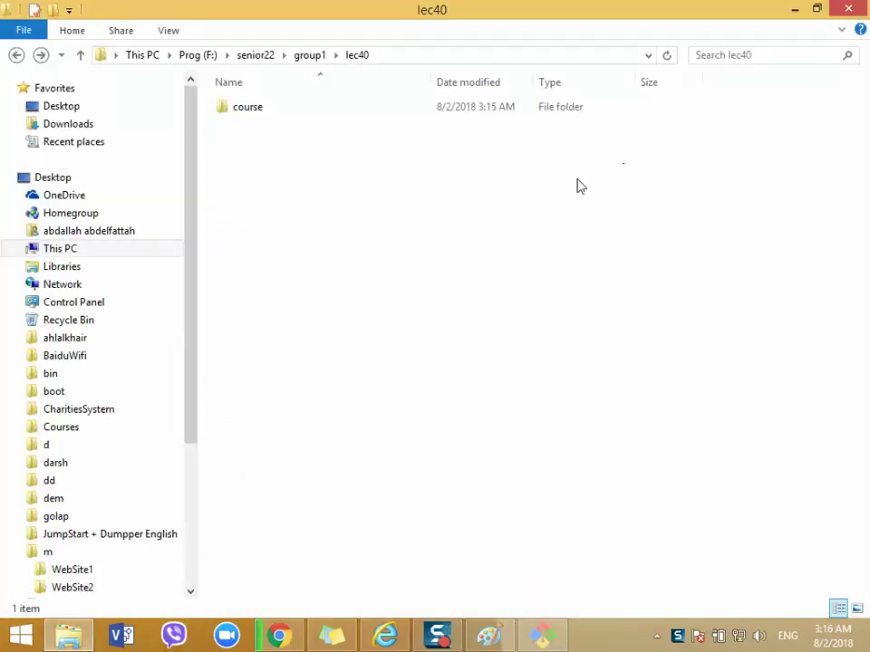
double_click(331, 113)
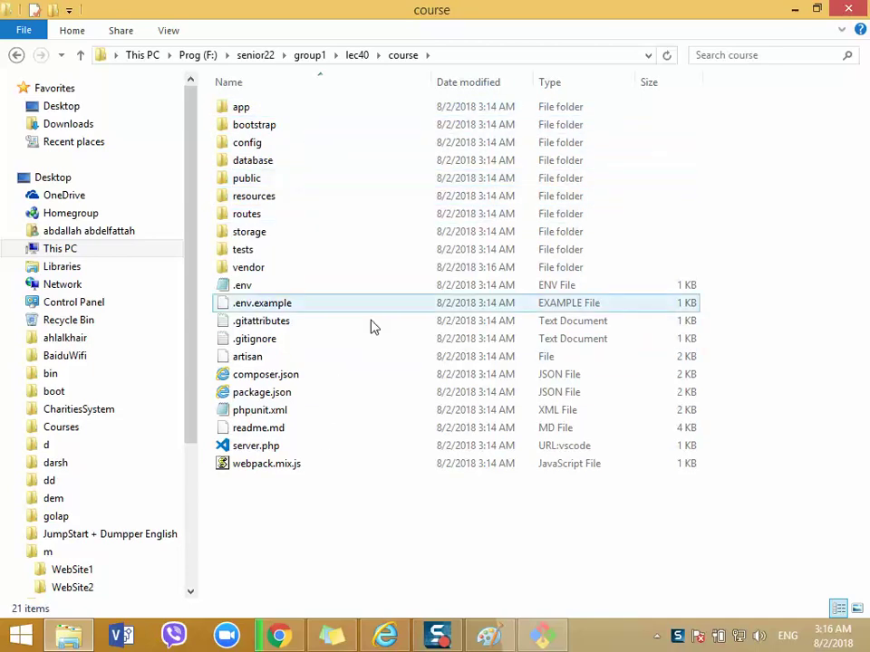
Step: Switch to Git Bash to check the application key line ending the Composer output, and minimize the terminal
click(547, 638)
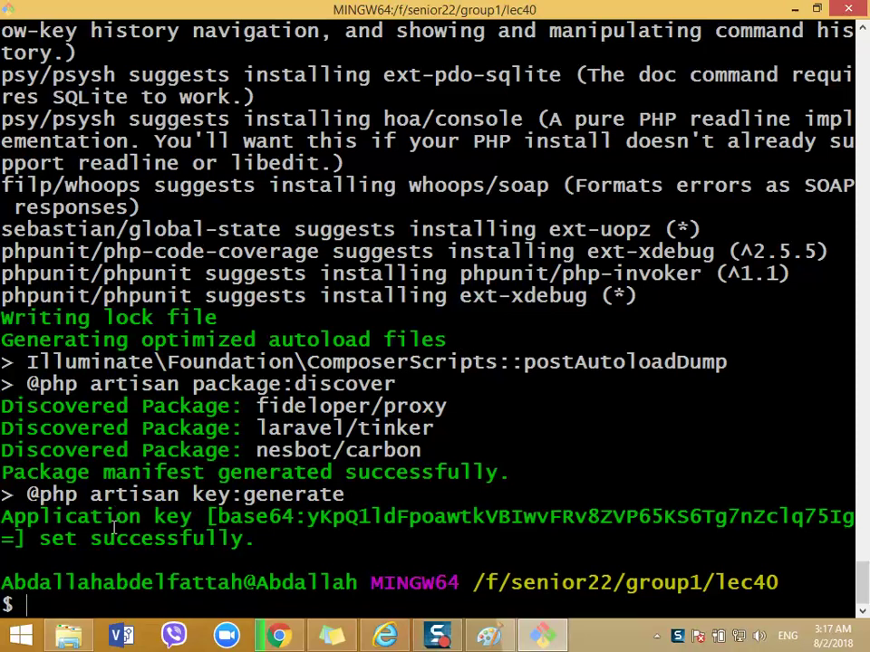
drag(256, 538, 28, 535)
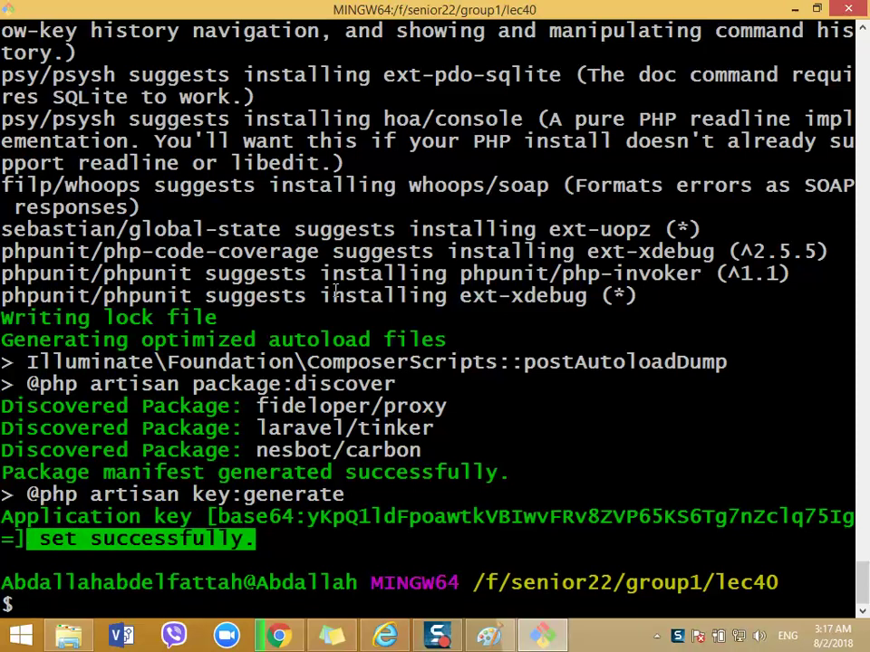
click(796, 9)
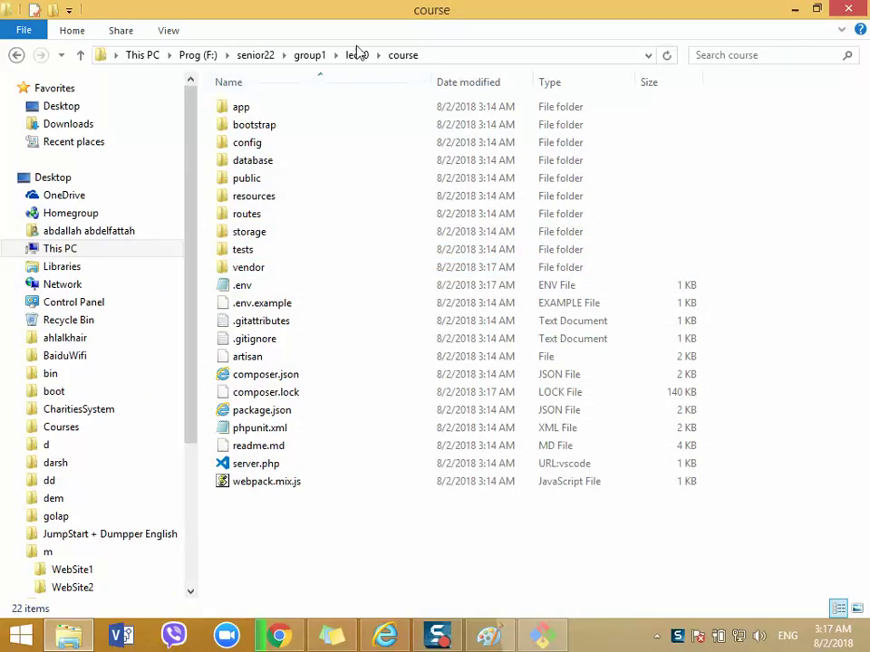
Step: Go up to the lec40 folder and compress the course folder into a WinRAR archive named course.rar
click(358, 55)
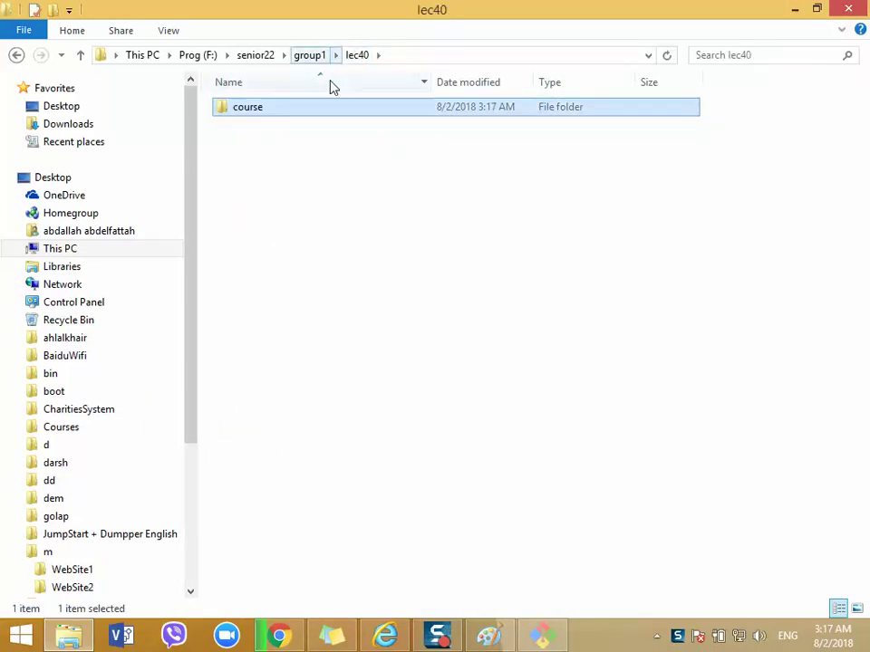
mouse_move(317, 107)
mouse_down()
mouse_move(300, 127)
mouse_move(304, 110)
mouse_up()
click(305, 109)
right_click(302, 108)
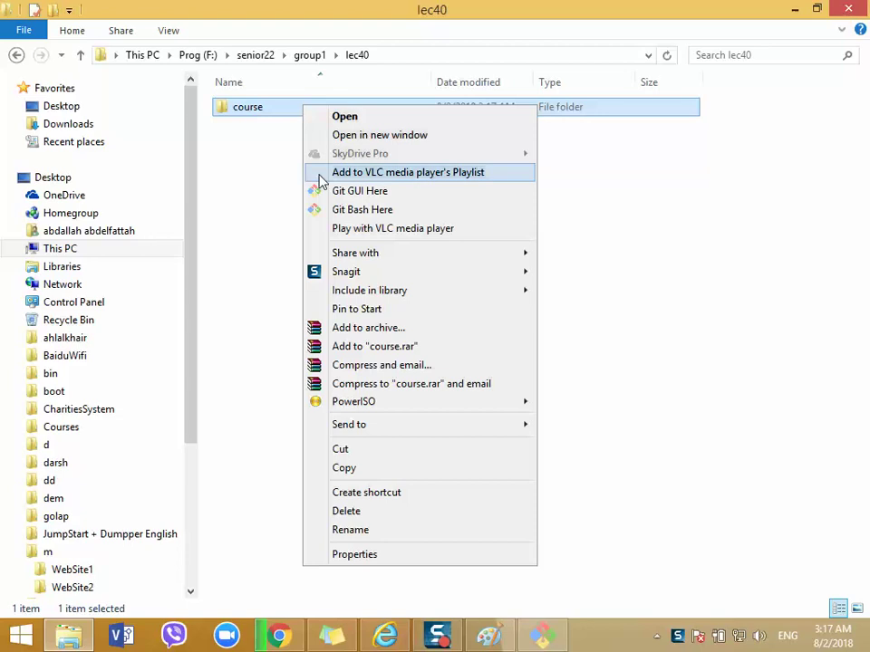
click(389, 346)
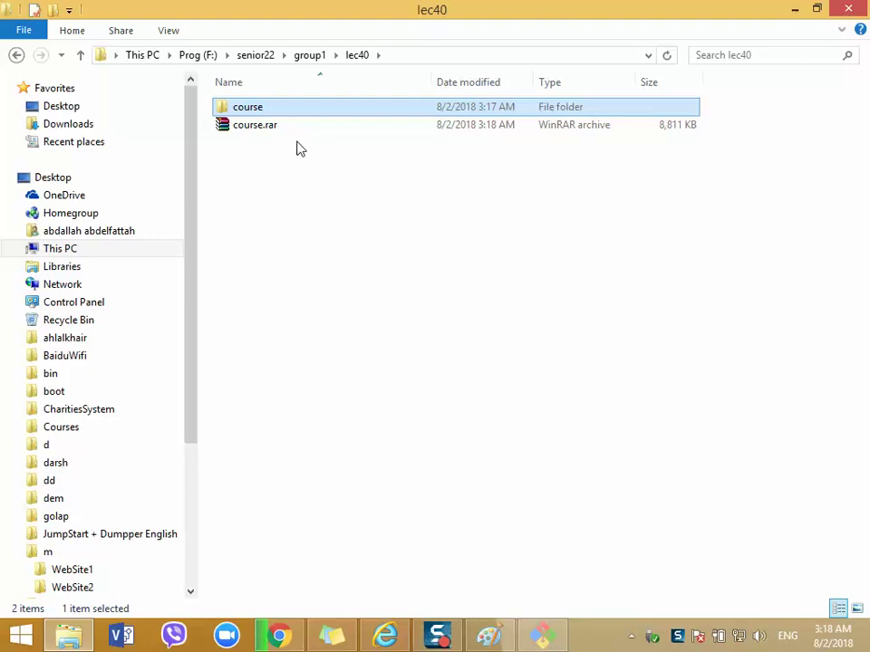
Step: Send a copy of course.rar to Removable Disk (D:) and close the drive's separate window
click(284, 128)
right_click(289, 125)
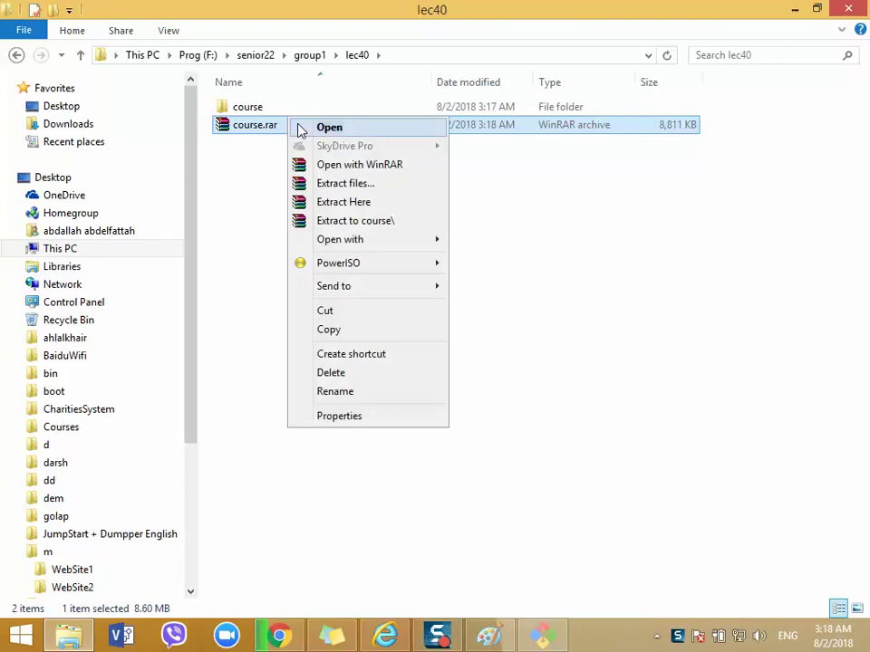
mouse_move(435, 288)
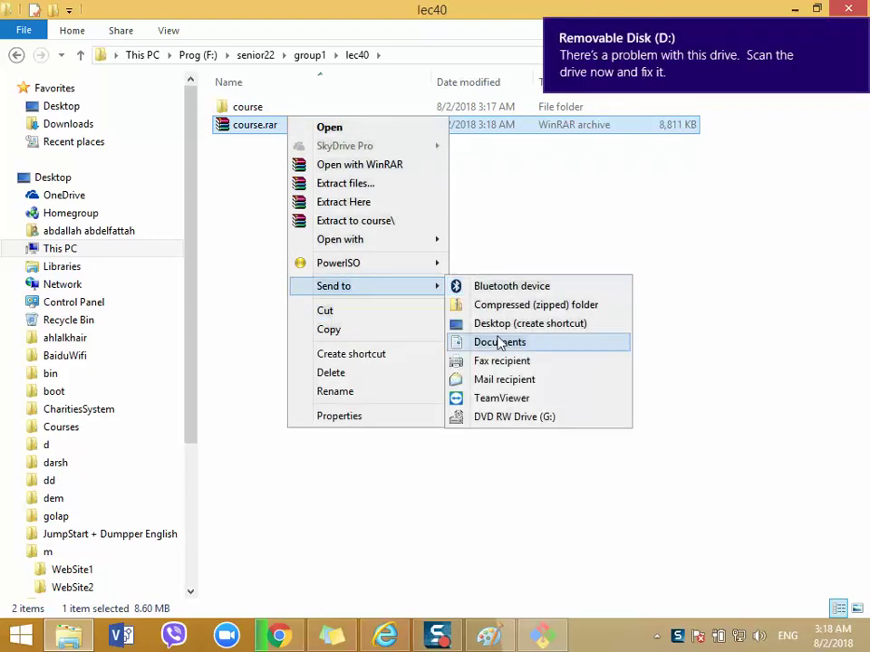
right_click(238, 123)
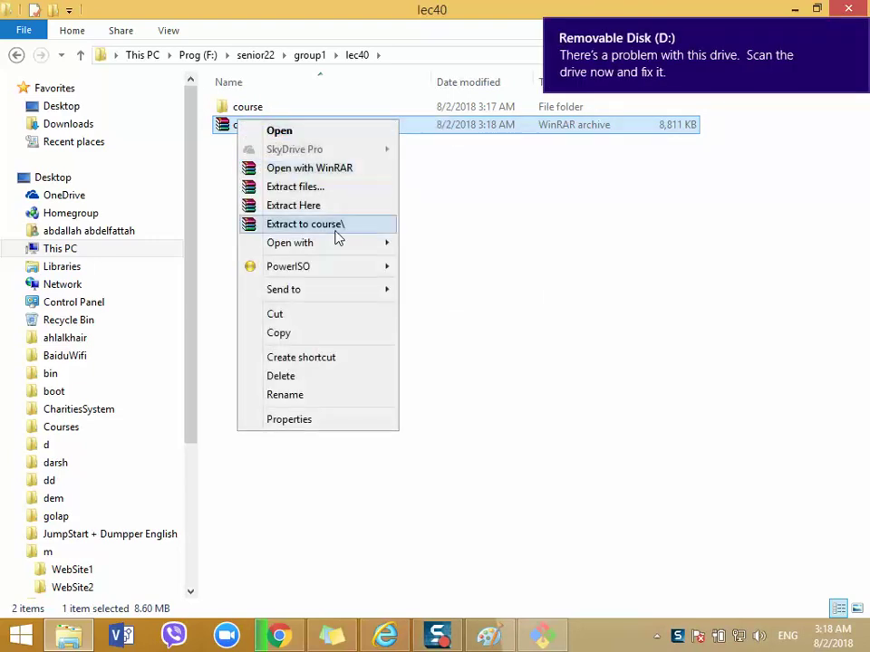
mouse_move(384, 292)
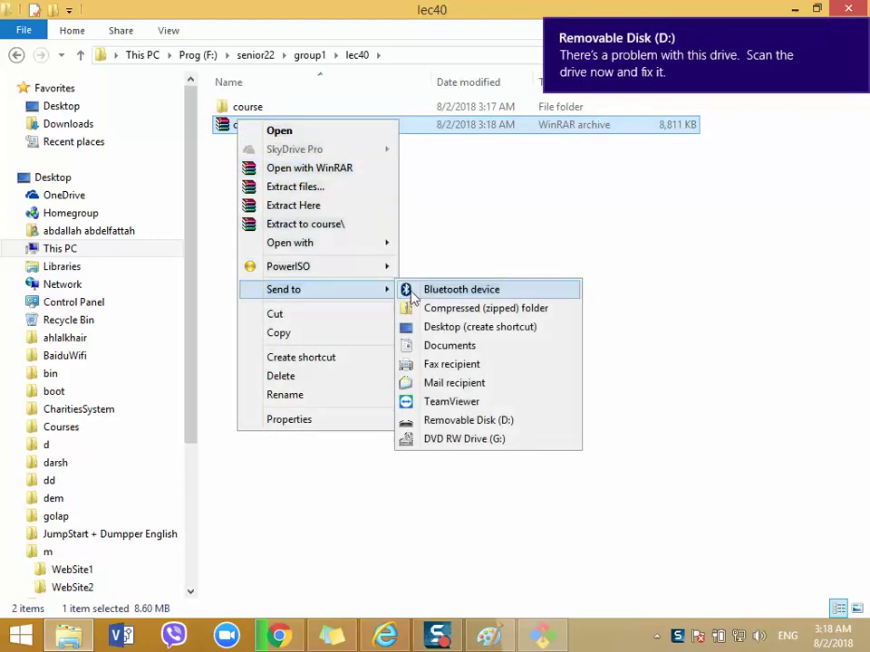
click(468, 418)
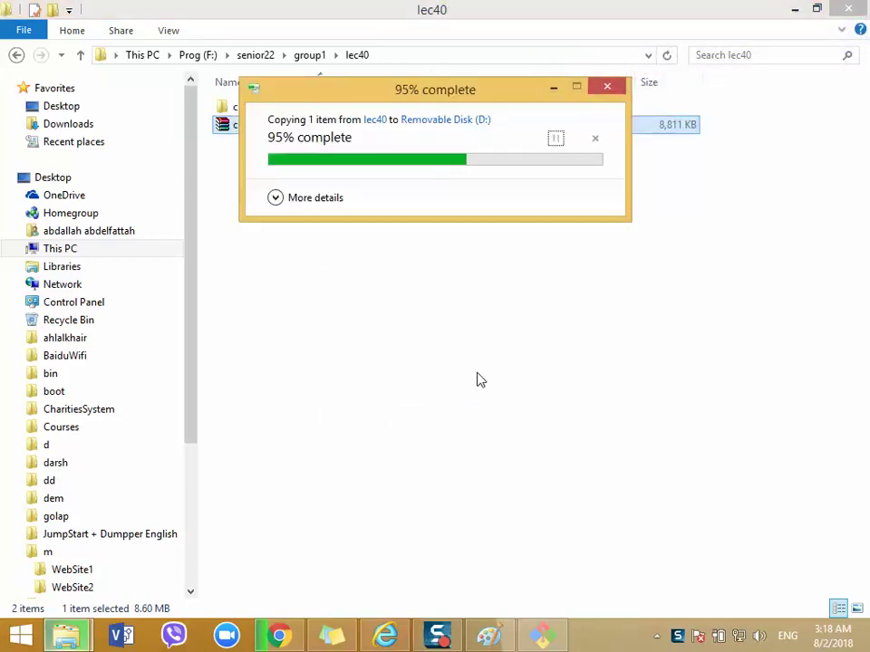
key(super+e)
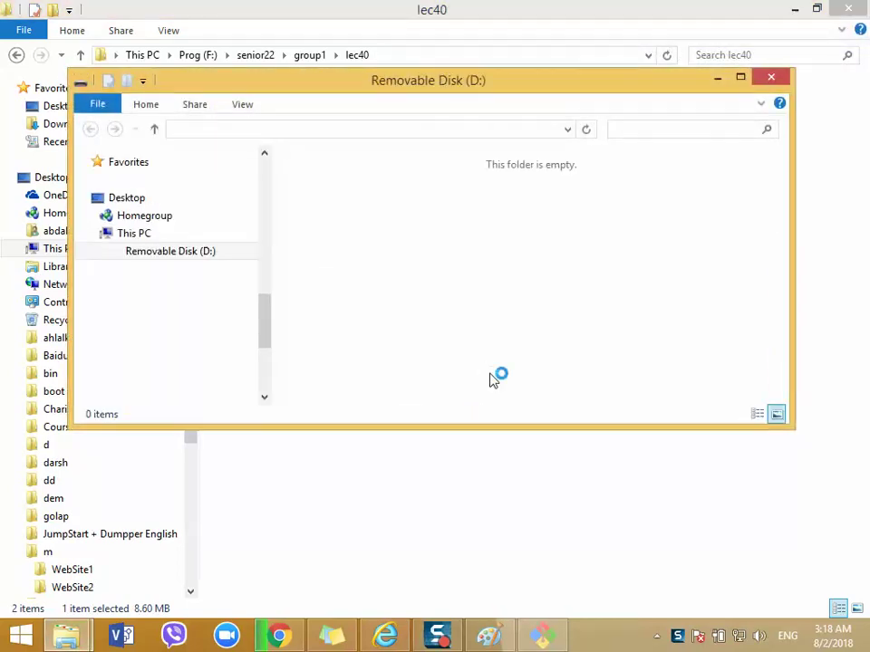
click(781, 77)
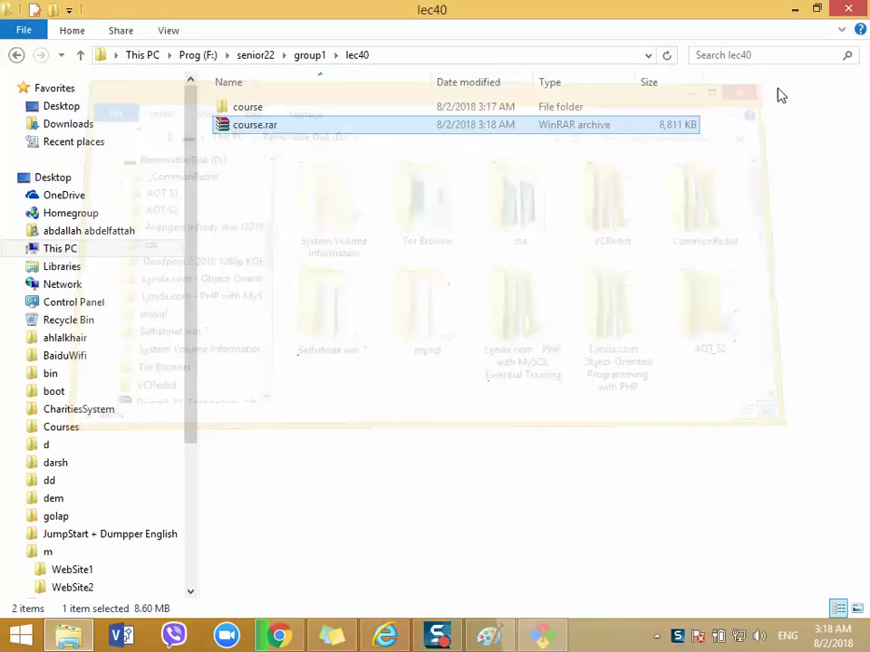